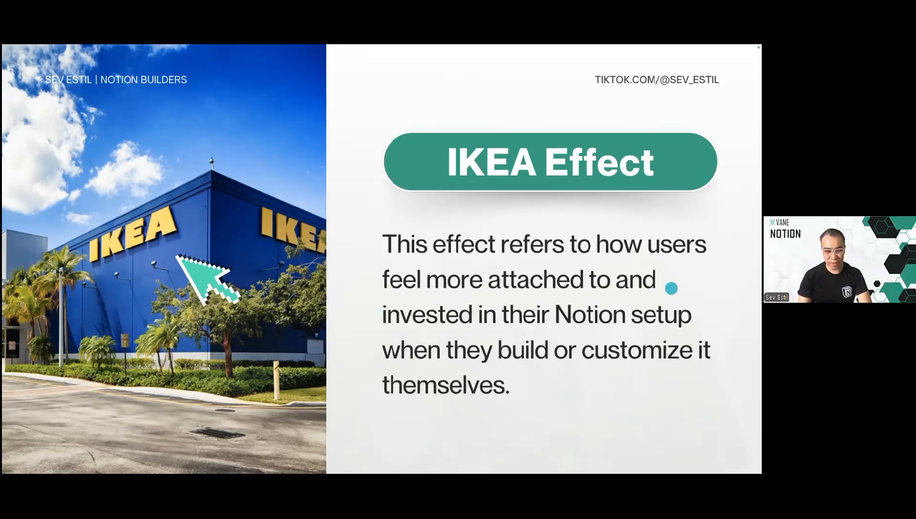
Advance to the "Replacing..." slide, leave the presentation and switch to Notion with the VAME page in an enlarged window
{"action": "key", "text": "Right"}
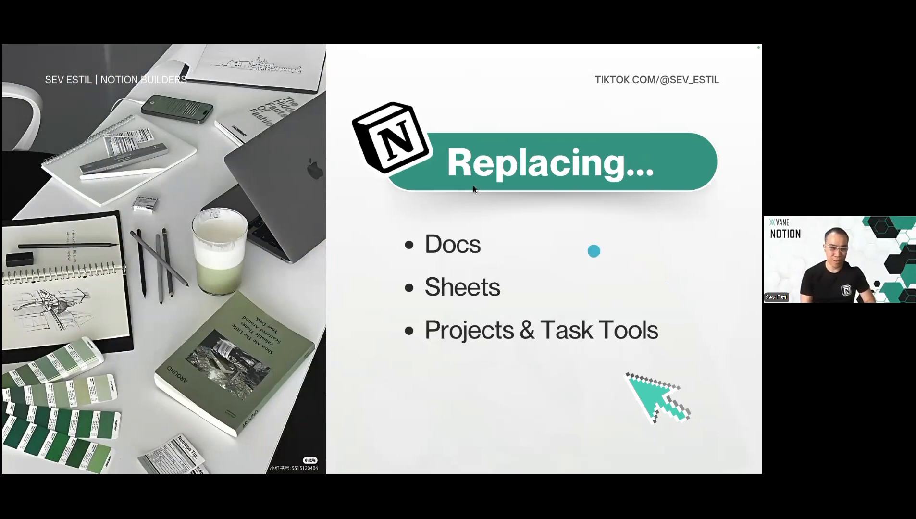
{"action": "left_click", "coordinate": [541, 202]}
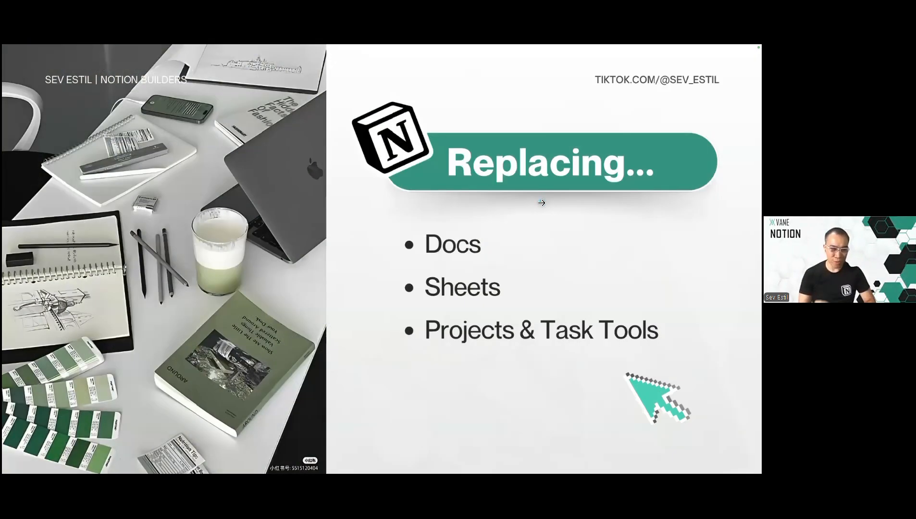
{"action": "key", "text": "Escape"}
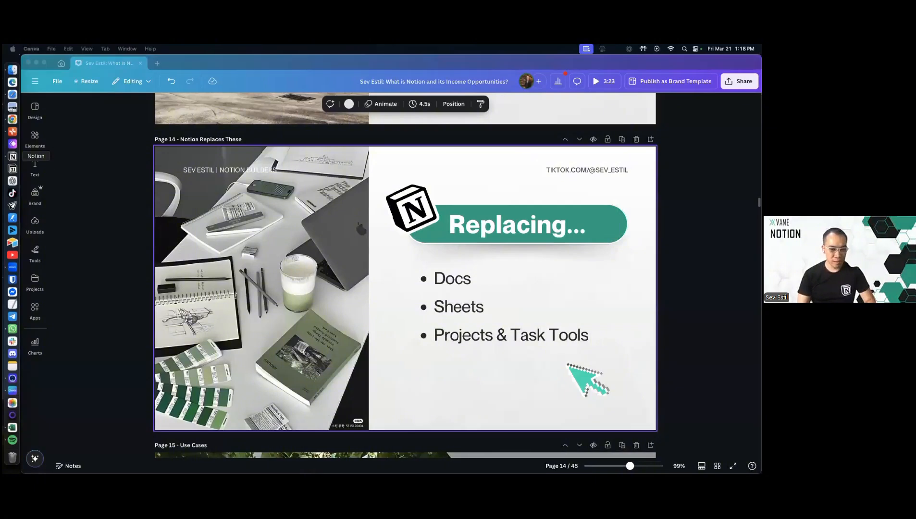
{"action": "left_click", "coordinate": [12, 156]}
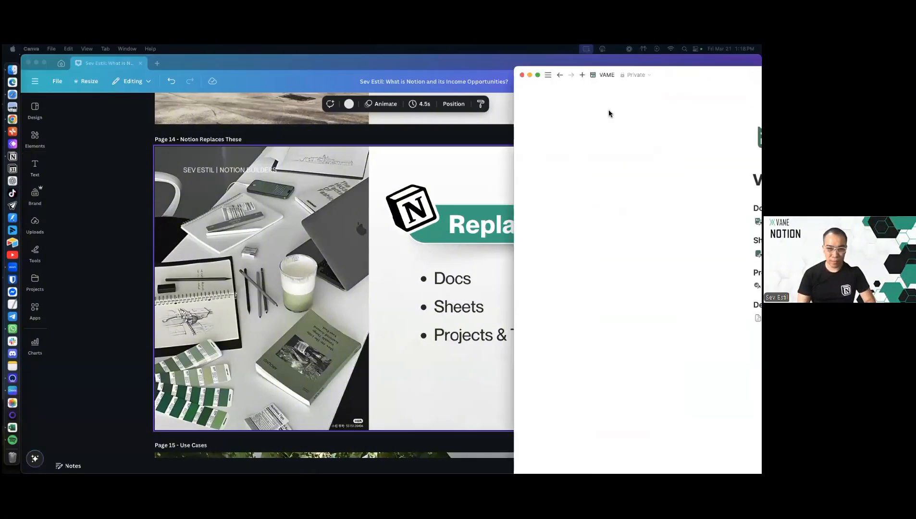
{"action": "double_click", "coordinate": [356, 116]}
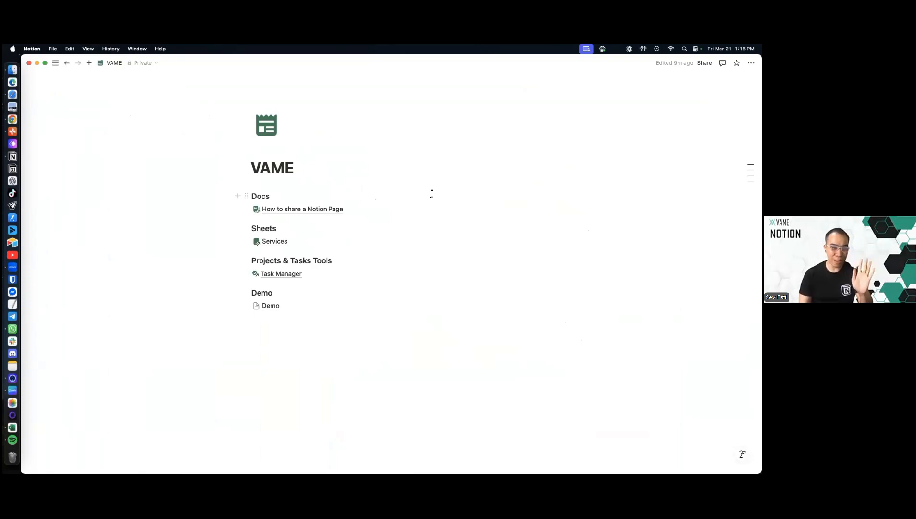
Extend the Docs heading on the VAME page to read "Docs → SOP, Notes"
{"action": "left_click", "coordinate": [312, 191]}
{"action": "type", "text": "-> "}
{"action": "type", "text": "SOP"}
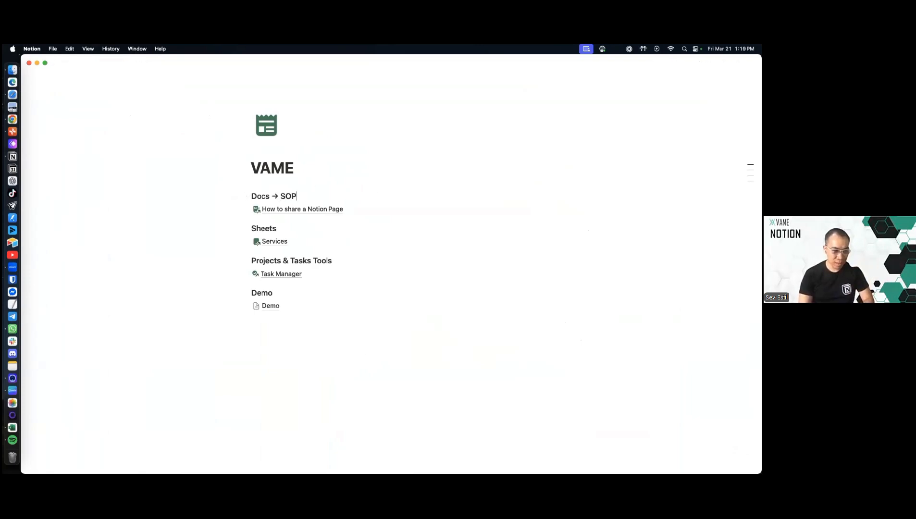
{"action": "type", "text": " ,"}
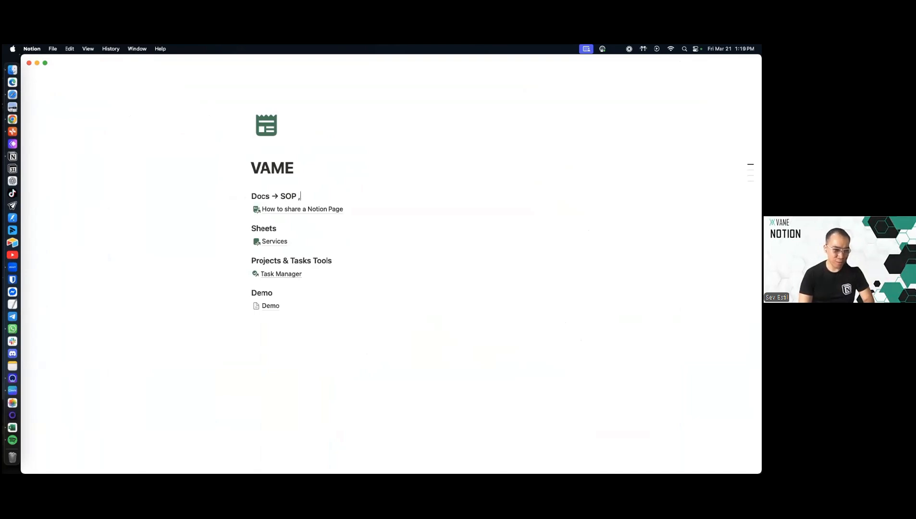
{"action": "key", "text": "BackSpace"}
{"action": "key", "text": "BackSpace"}
{"action": "type", "text": ", Notes"}
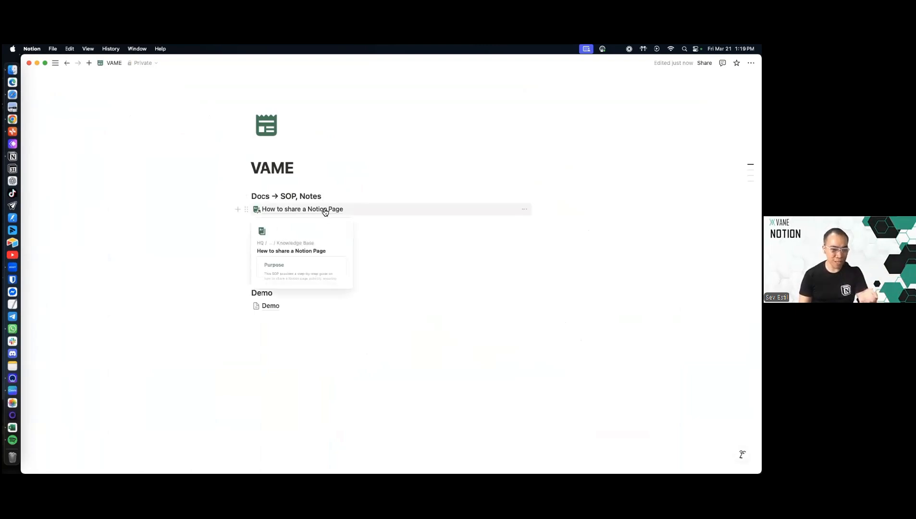
Open the "How to share a Notion Page" document and review its Purpose and Procedure sections
{"action": "left_click", "coordinate": [325, 212]}
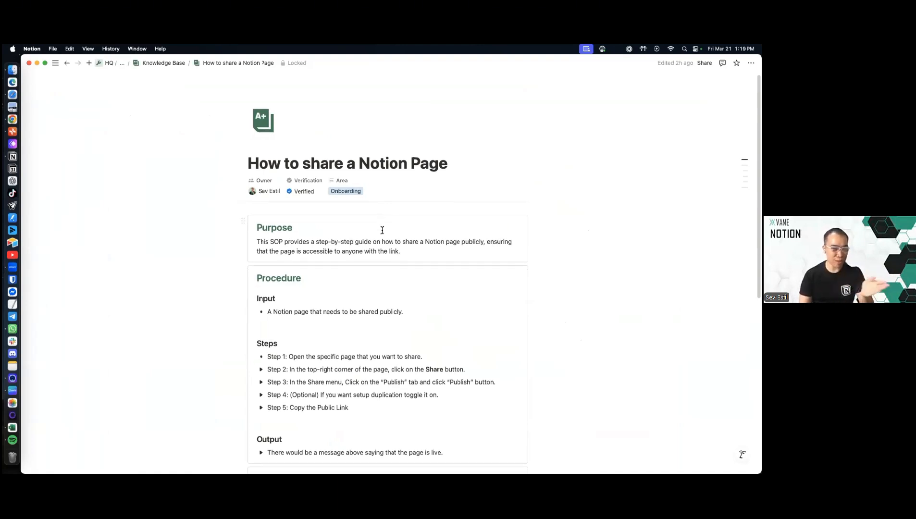
{"action": "scroll", "coordinate": [422, 258], "scroll_direction": "down", "scroll_amount": 1}
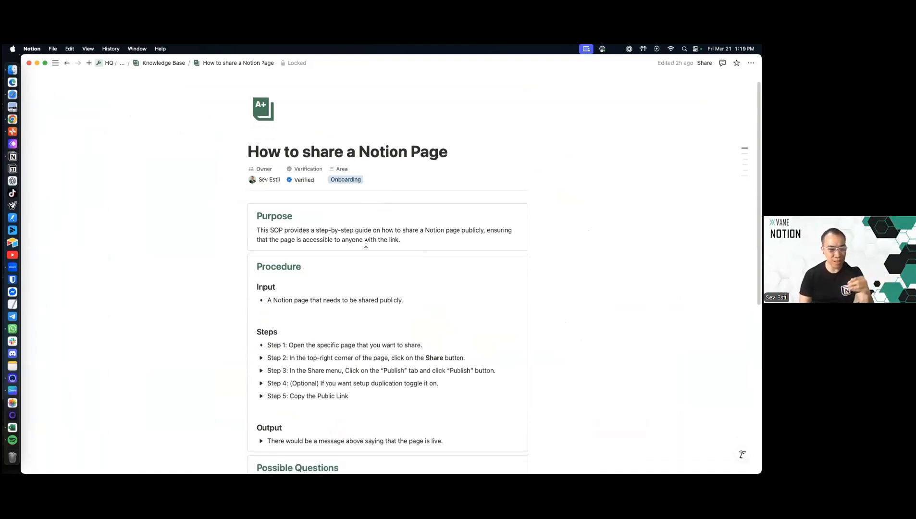
{"action": "scroll", "coordinate": [319, 239], "scroll_direction": "down", "scroll_amount": 1}
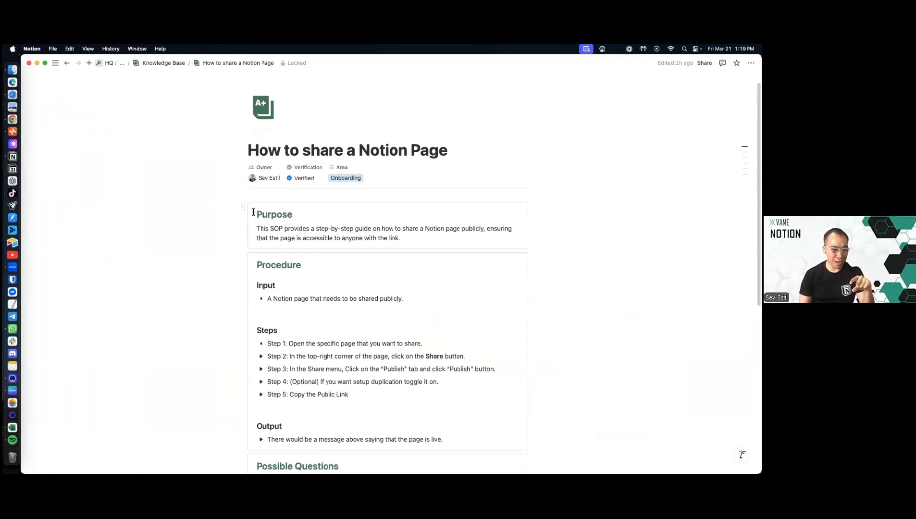
{"action": "left_click_drag", "start_coordinate": [253, 212], "coordinate": [289, 215]}
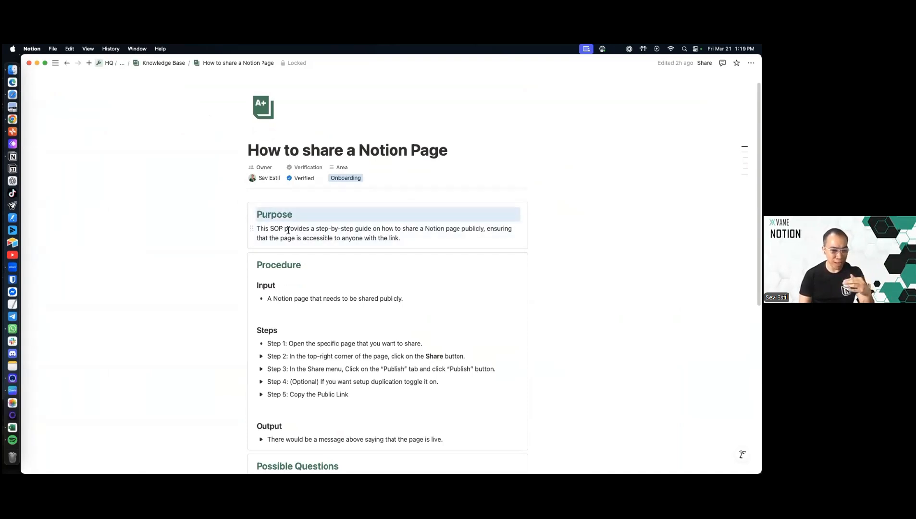
{"action": "left_click", "coordinate": [284, 229]}
{"action": "scroll", "coordinate": [317, 272], "scroll_direction": "down", "scroll_amount": 1}
{"action": "scroll", "coordinate": [318, 272], "scroll_direction": "down", "scroll_amount": 3}
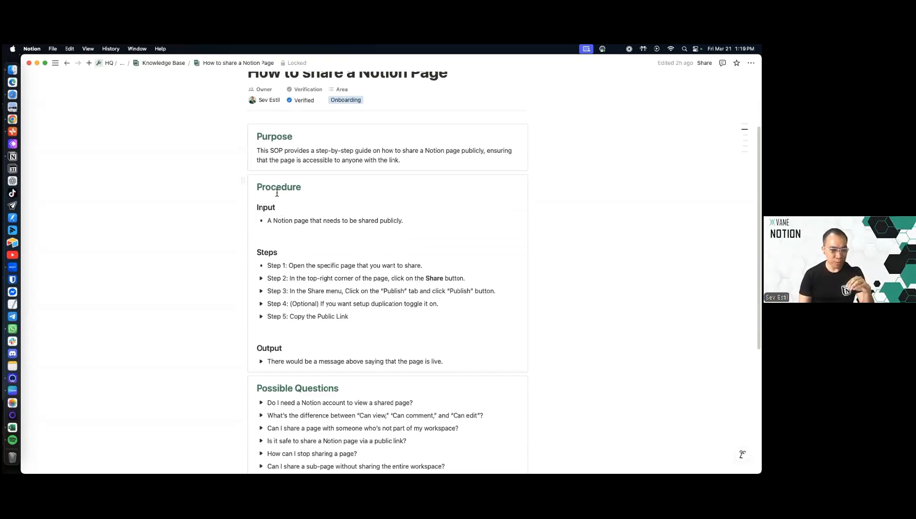
{"action": "scroll", "coordinate": [344, 246], "scroll_direction": "down", "scroll_amount": 1}
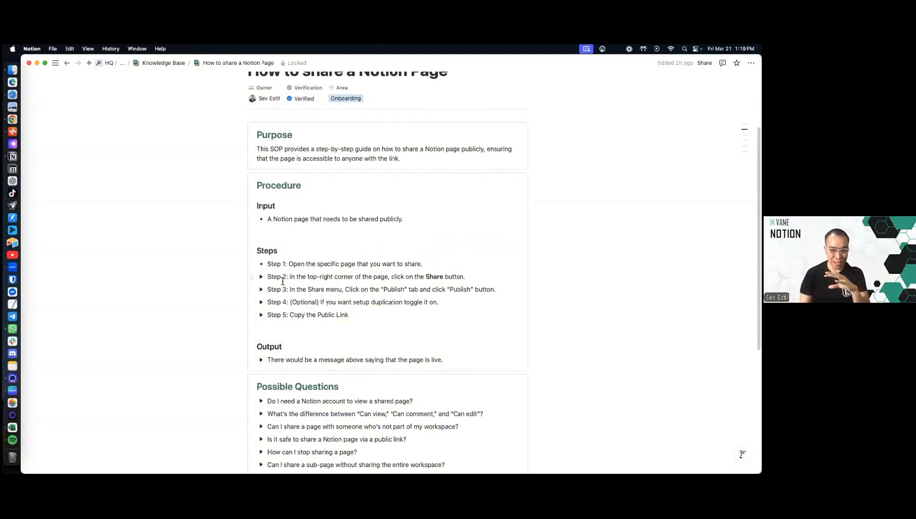
Expand Step 2 of the sharing procedure to view its screenshots, and collapse it again
{"action": "left_click", "coordinate": [262, 278]}
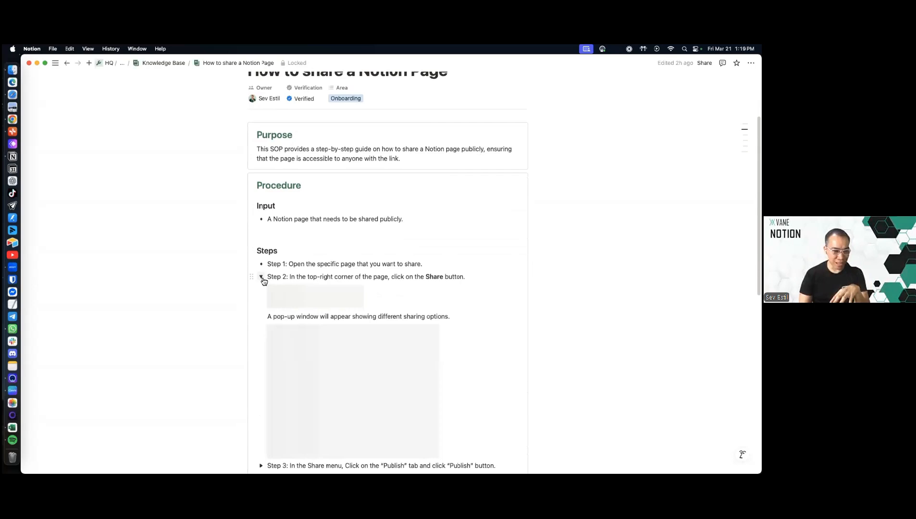
{"action": "scroll", "coordinate": [286, 250], "scroll_direction": "down", "scroll_amount": 3}
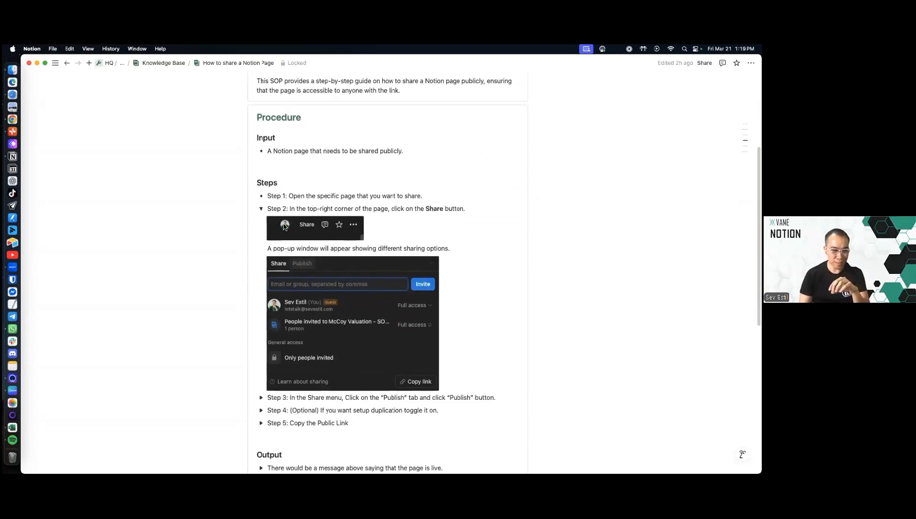
{"action": "left_click_drag", "start_coordinate": [274, 209], "coordinate": [323, 210]}
{"action": "left_click", "coordinate": [262, 210]}
{"action": "left_click", "coordinate": [262, 210]}
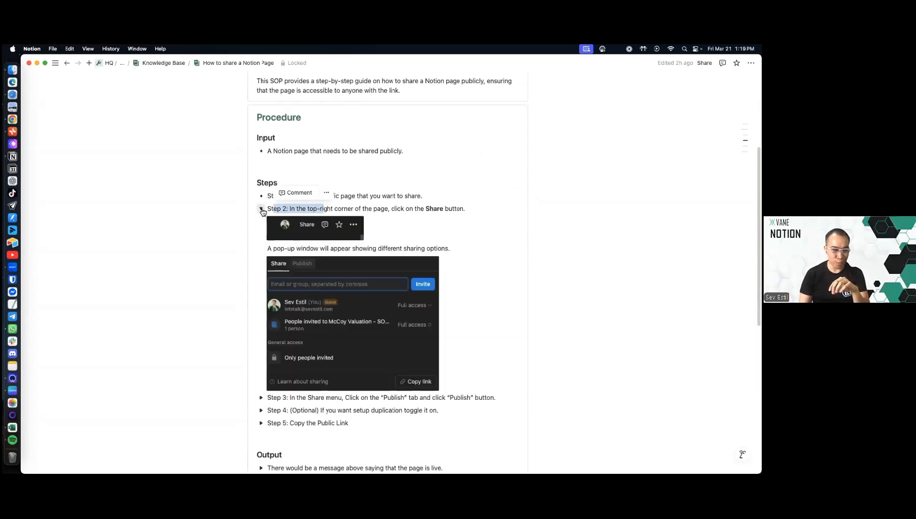
{"action": "left_click", "coordinate": [262, 210]}
Expand Steps 3, 2 and 4 of the sharing procedure to view their instructions, collapsing each one again
{"action": "left_click", "coordinate": [261, 221]}
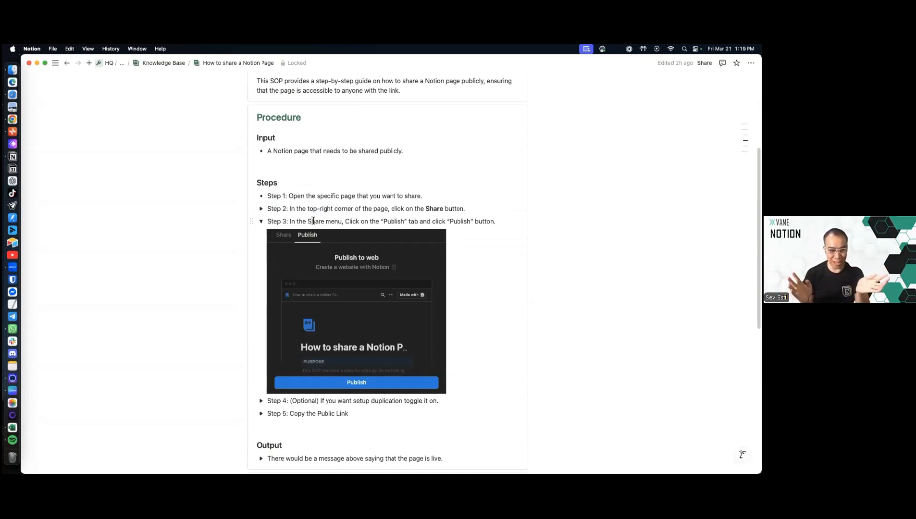
{"action": "left_click", "coordinate": [261, 208]}
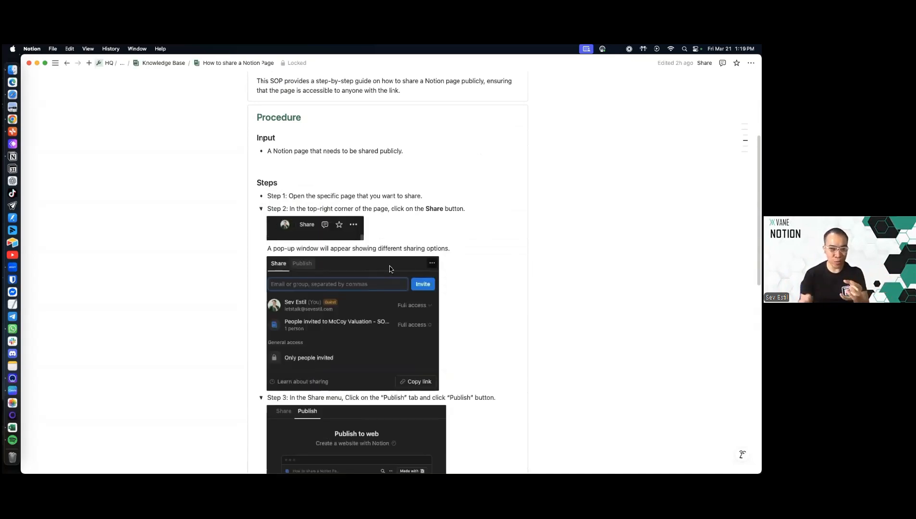
{"action": "left_click", "coordinate": [261, 209]}
{"action": "left_click", "coordinate": [261, 222]}
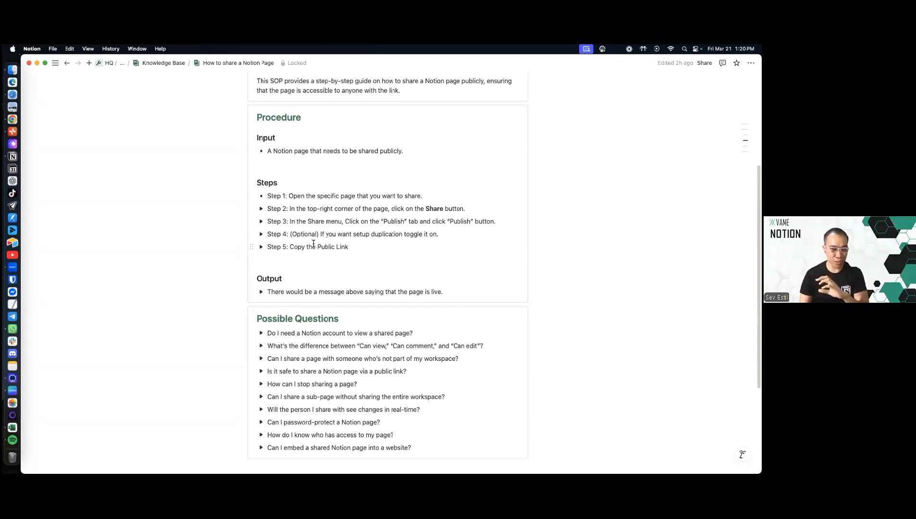
{"action": "left_click", "coordinate": [260, 234]}
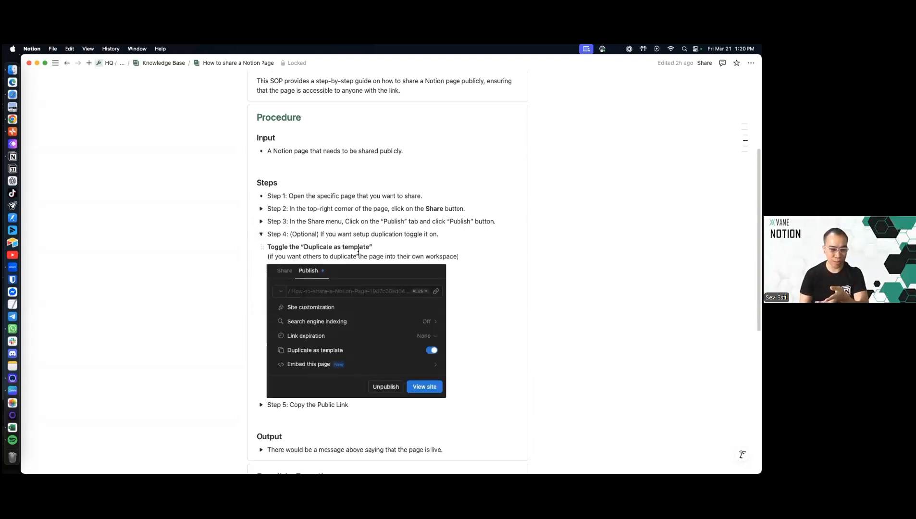
{"action": "left_click", "coordinate": [261, 234]}
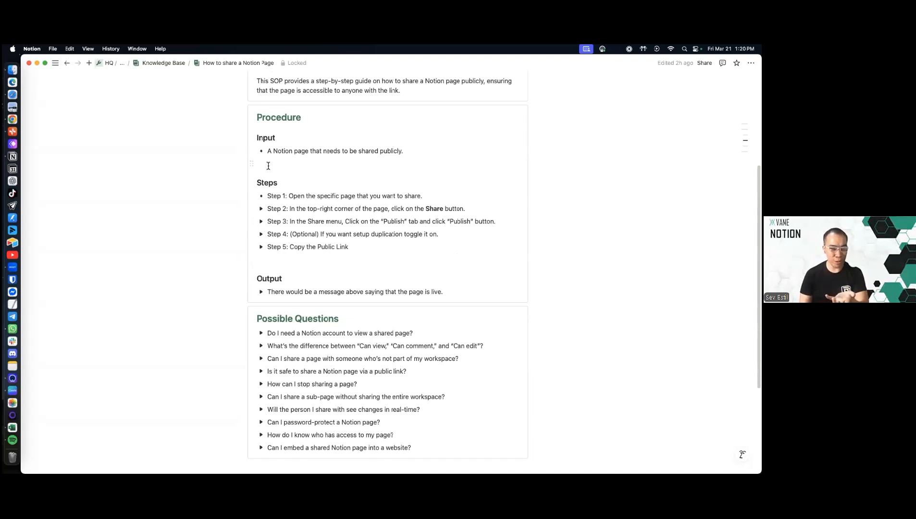
Return to the VAME page, open the Services page and examine the charge and cost columns of the active services
{"action": "key", "text": "super+bracketleft"}
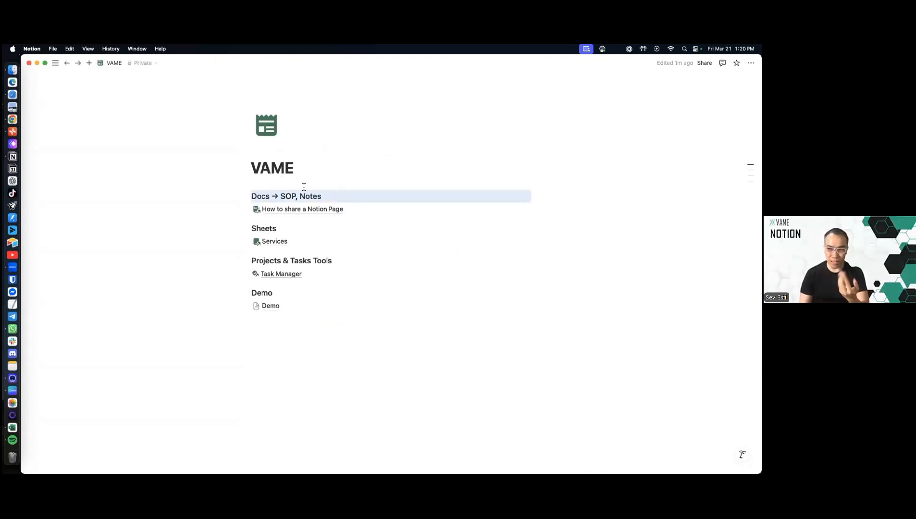
{"action": "left_click", "coordinate": [287, 242]}
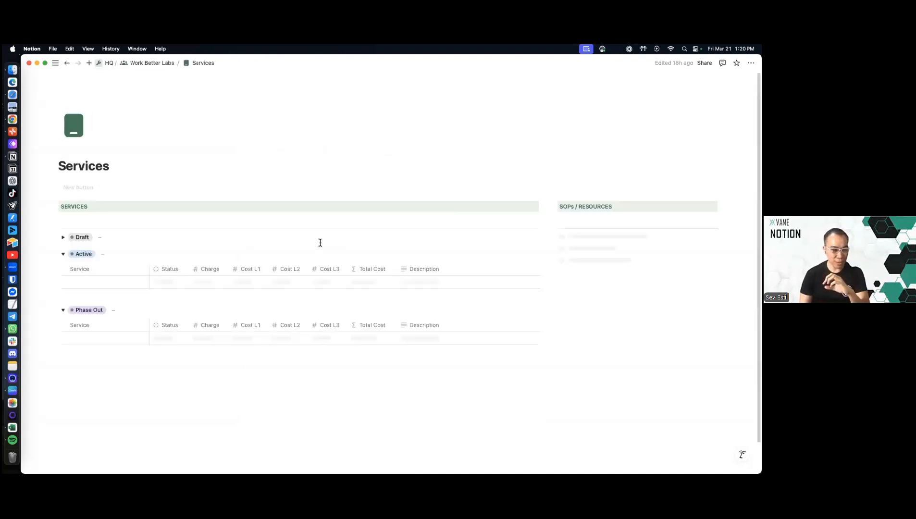
{"action": "scroll", "coordinate": [327, 253], "scroll_direction": "down", "scroll_amount": 1}
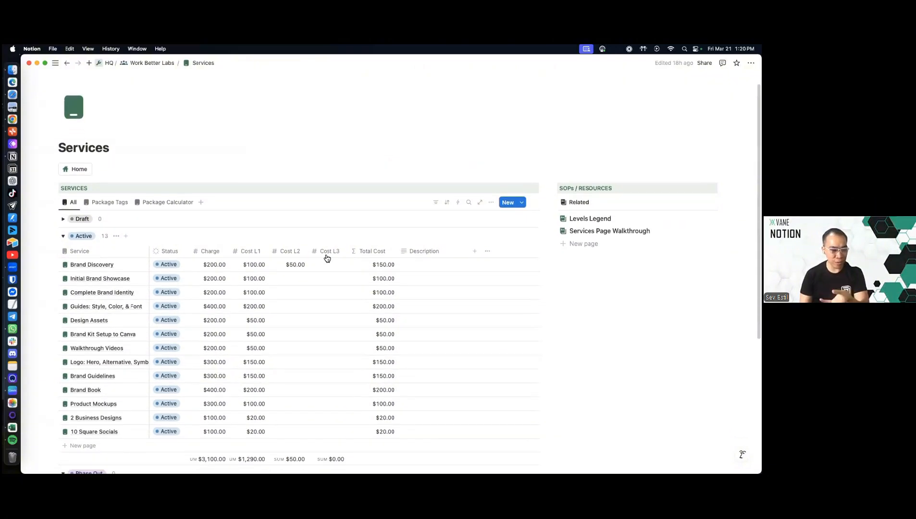
{"action": "scroll", "coordinate": [327, 258], "scroll_direction": "down", "scroll_amount": 1}
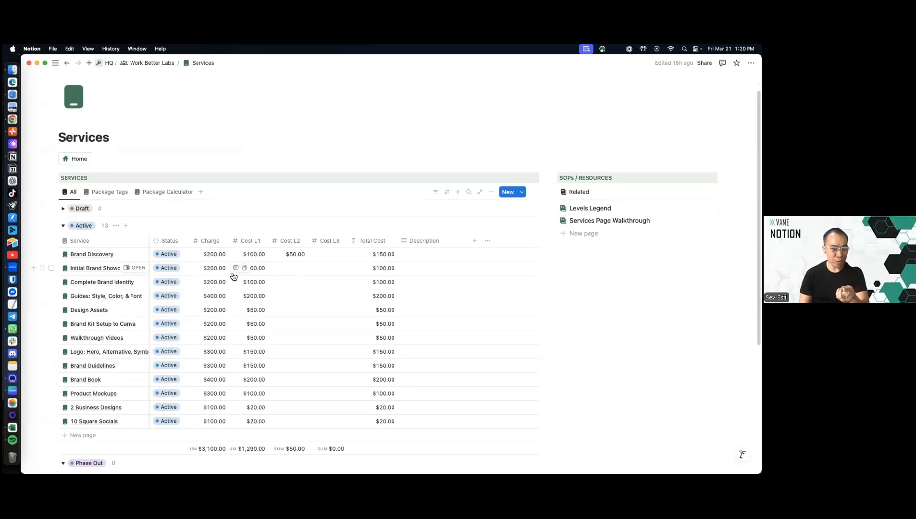
{"action": "left_click", "coordinate": [218, 259]}
{"action": "left_click", "coordinate": [237, 275]}
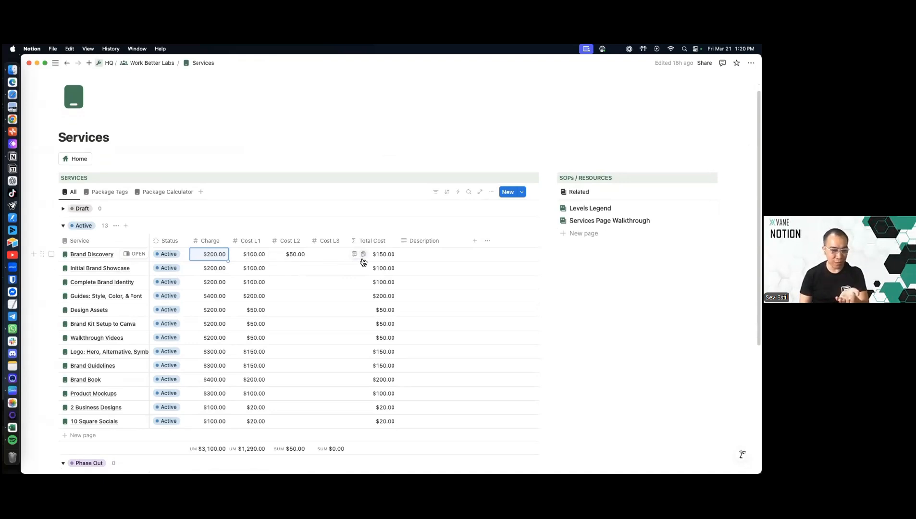
Inspect the Total Cost formula of the Brand Discovery service, close it unchanged and review the column sums
{"action": "left_click", "coordinate": [387, 257]}
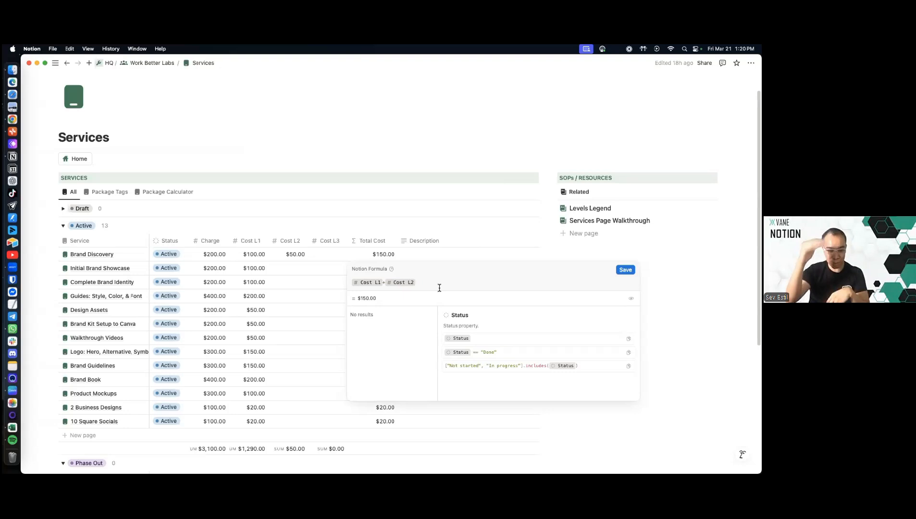
{"action": "left_click", "coordinate": [231, 269]}
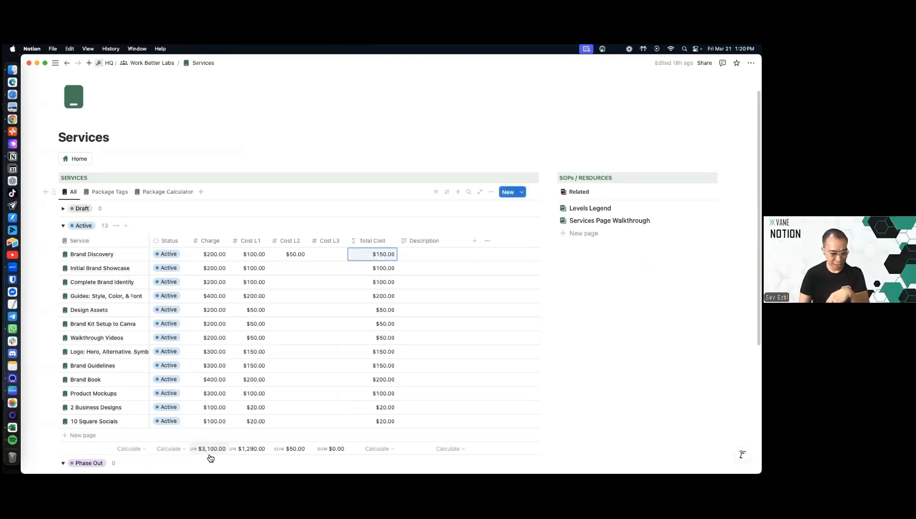
{"action": "scroll", "coordinate": [211, 457], "scroll_direction": "down", "scroll_amount": 1}
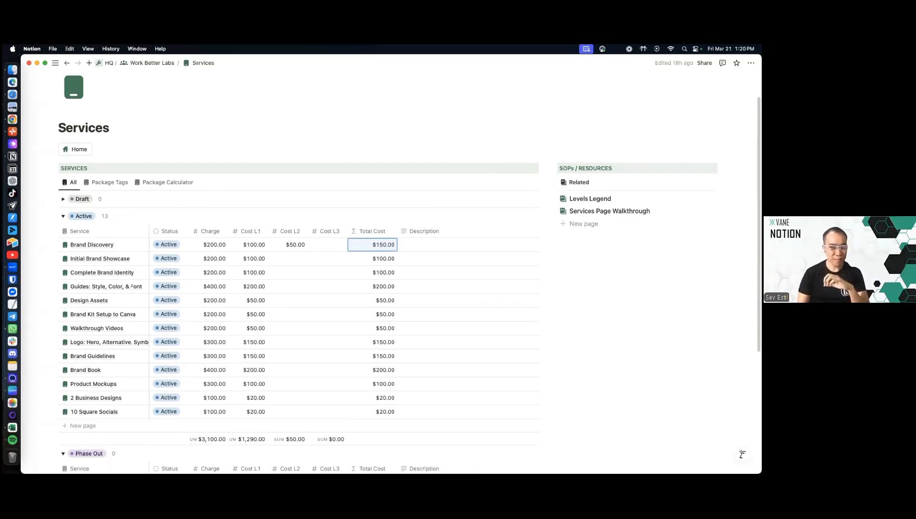
{"action": "left_click", "coordinate": [266, 158]}
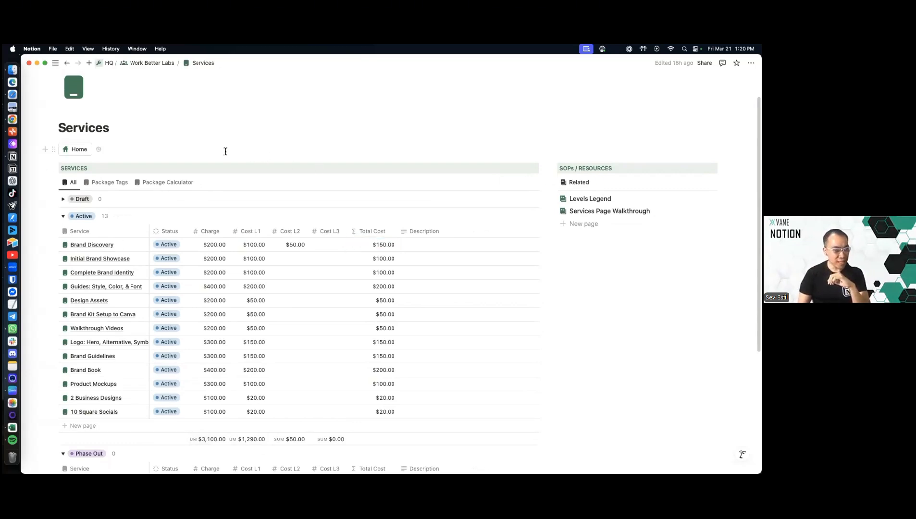
Return to the VAME page, open the Task Manager and view the Post Launch Lessons project's details
{"action": "key", "text": "super+["}
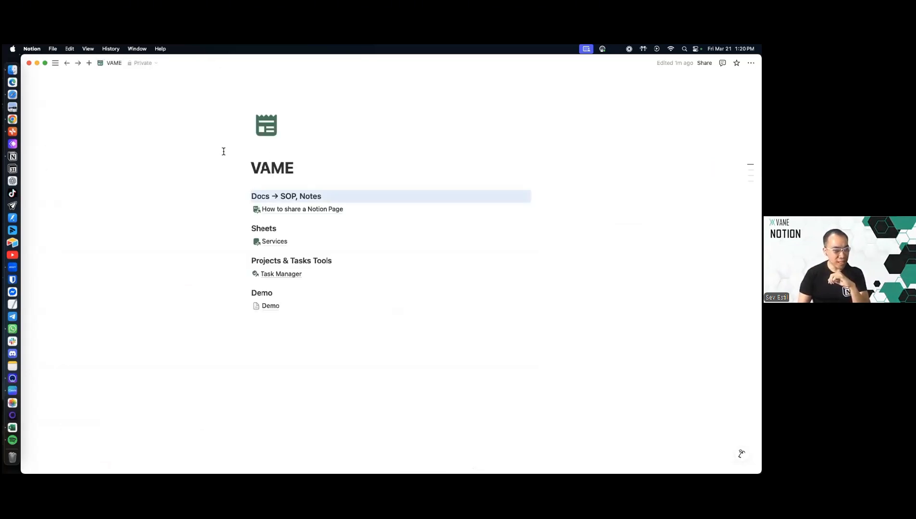
{"action": "left_click", "coordinate": [292, 276]}
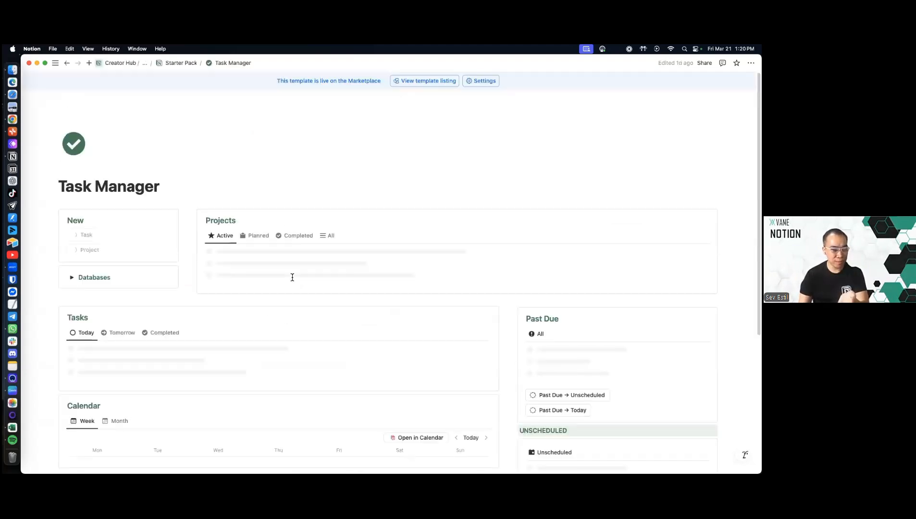
{"action": "scroll", "coordinate": [336, 265], "scroll_direction": "down", "scroll_amount": 4}
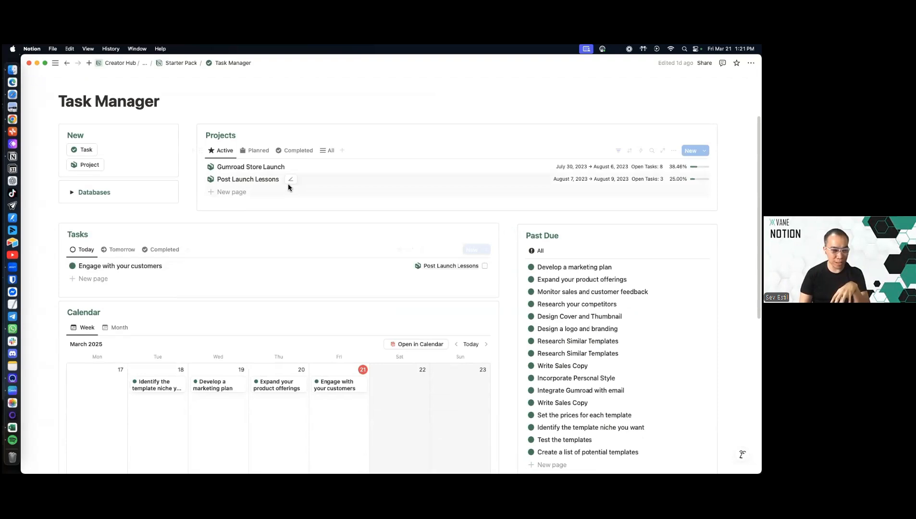
{"action": "left_click", "coordinate": [323, 182]}
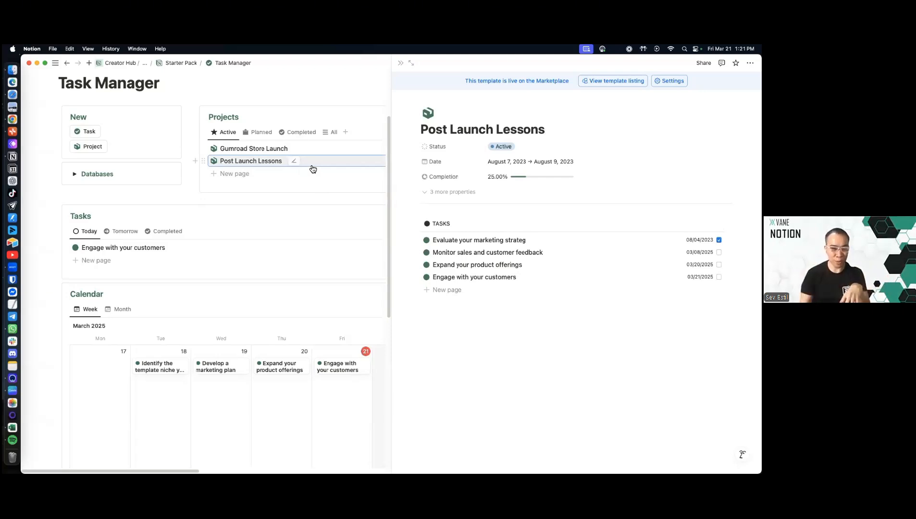
Add two tasks named "New Task" and "New Task 2" to the Post Launch Lessons project
{"action": "left_click", "coordinate": [474, 290]}
{"action": "left_click", "coordinate": [488, 303]}
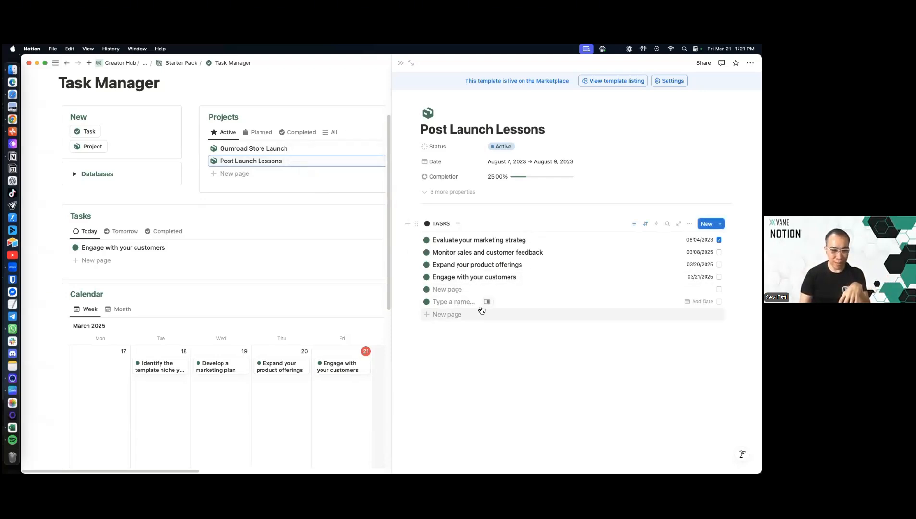
{"action": "type", "text": "New Task"}
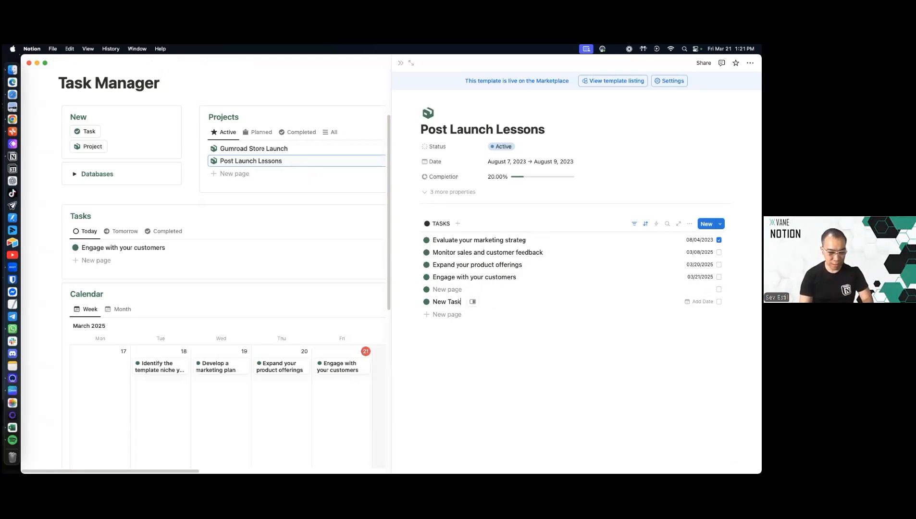
{"action": "key", "text": "Return"}
{"action": "type", "text": "New T"}
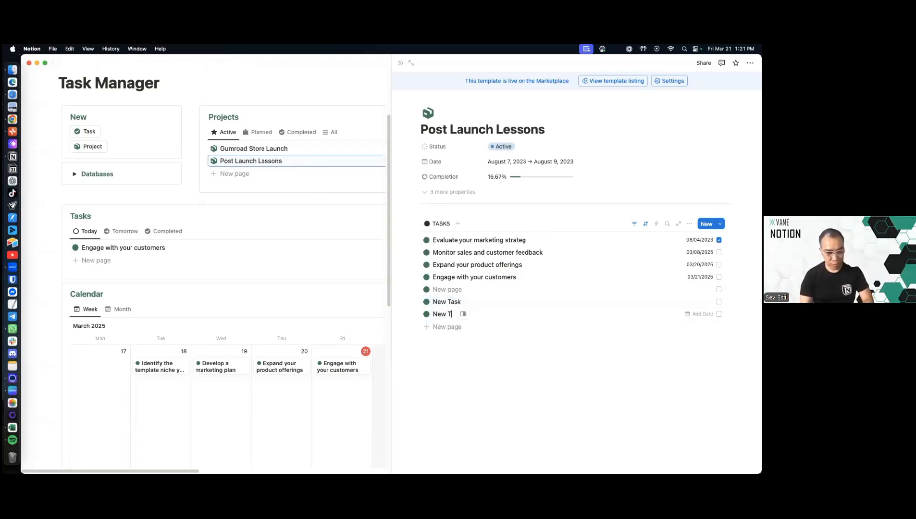
{"action": "type", "text": "ask 2"}
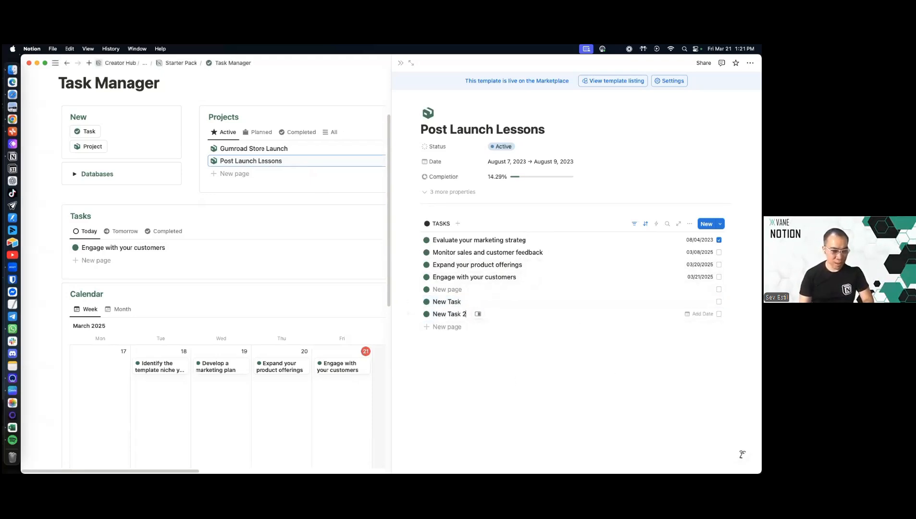
Set the dates of New Task 2 and New Task to 03/21/2025 in the project's task list
{"action": "left_click", "coordinate": [703, 314]}
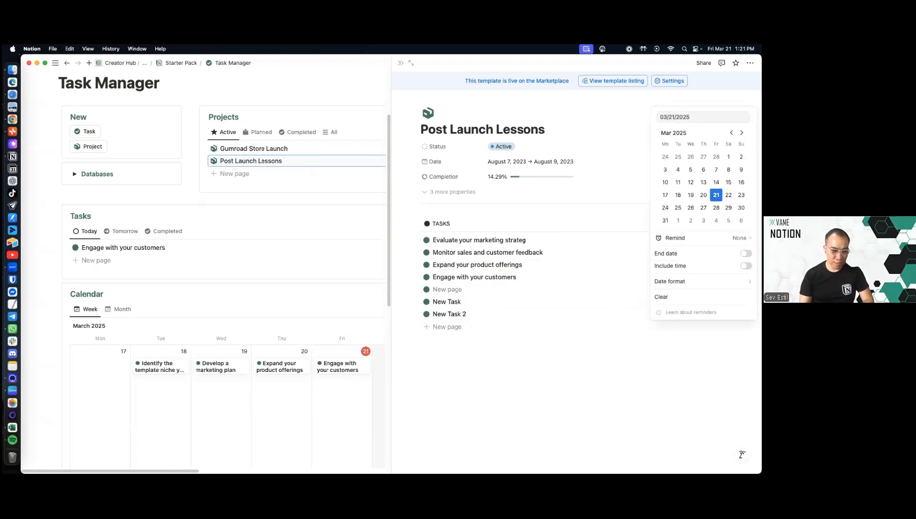
{"action": "left_click", "coordinate": [591, 313]}
{"action": "left_click", "coordinate": [510, 306]}
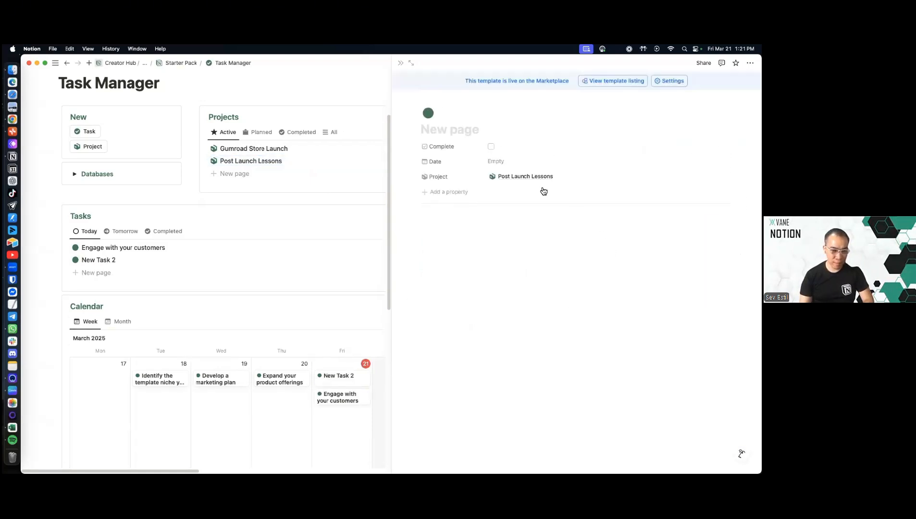
{"action": "key", "text": "super+bracketleft"}
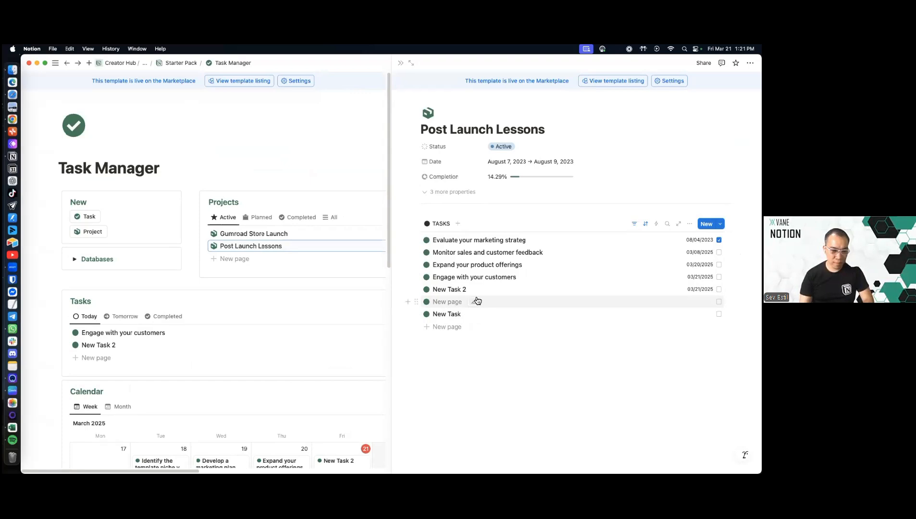
{"action": "left_click", "coordinate": [699, 314]}
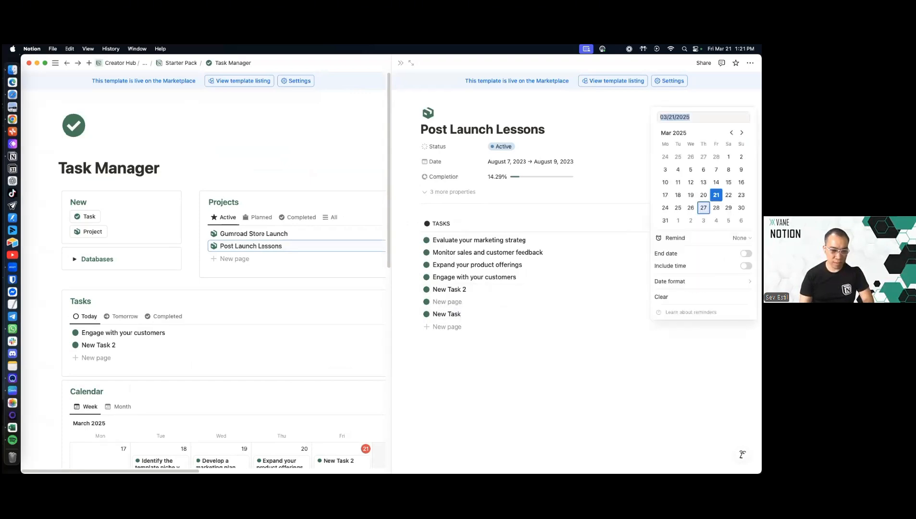
{"action": "left_click", "coordinate": [549, 250]}
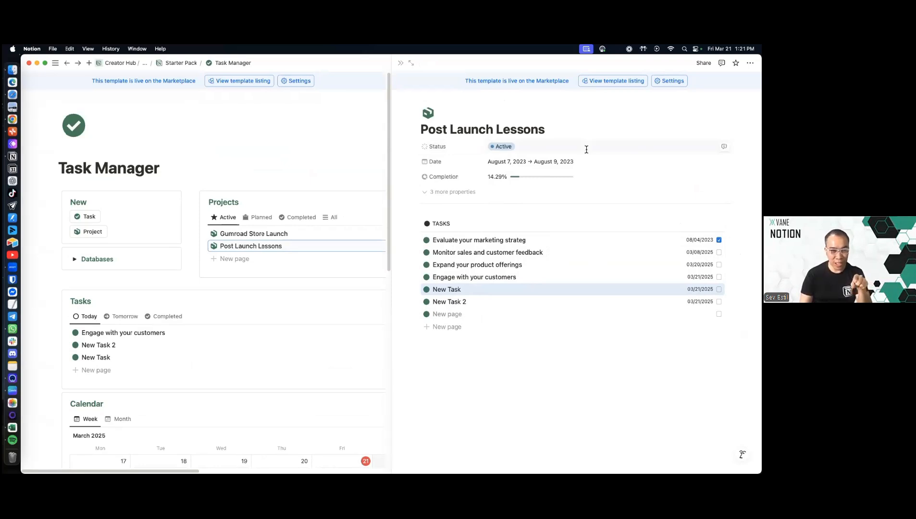
Close the project details, review the new tasks in the Today list and calendar, and reopen the Post Launch Lessons project
{"action": "left_click", "coordinate": [401, 68]}
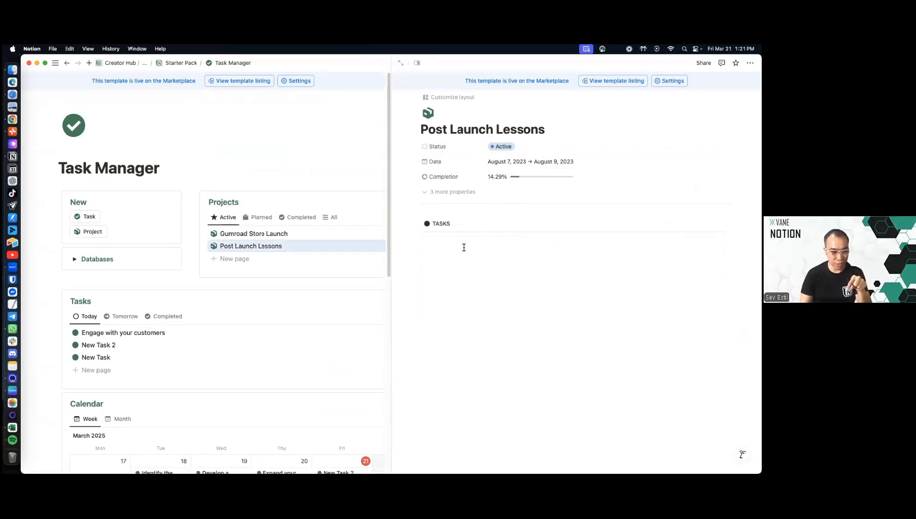
{"action": "scroll", "coordinate": [134, 324], "scroll_direction": "down", "scroll_amount": 3}
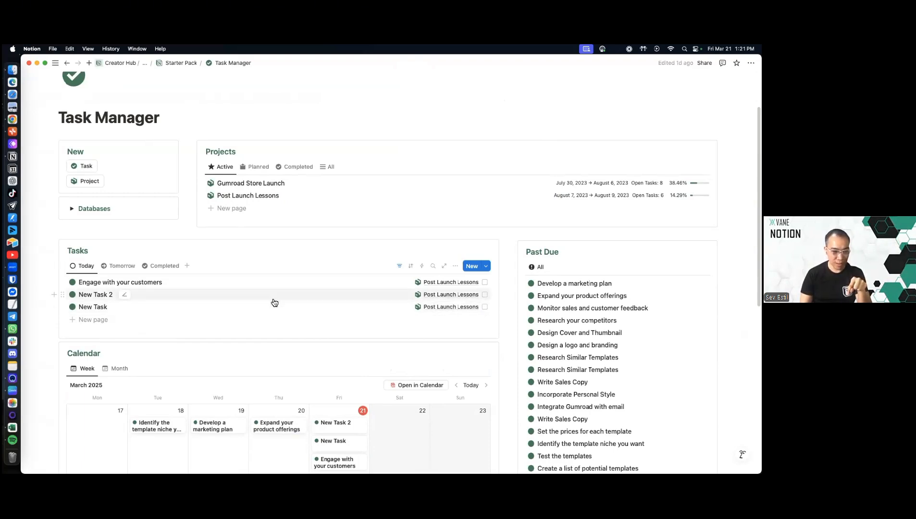
{"action": "left_click", "coordinate": [448, 296]}
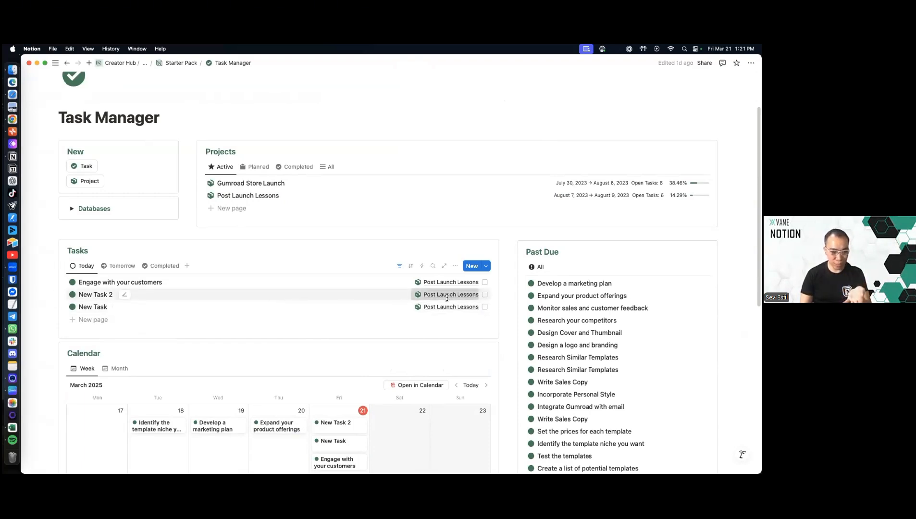
{"action": "left_click", "coordinate": [449, 322]}
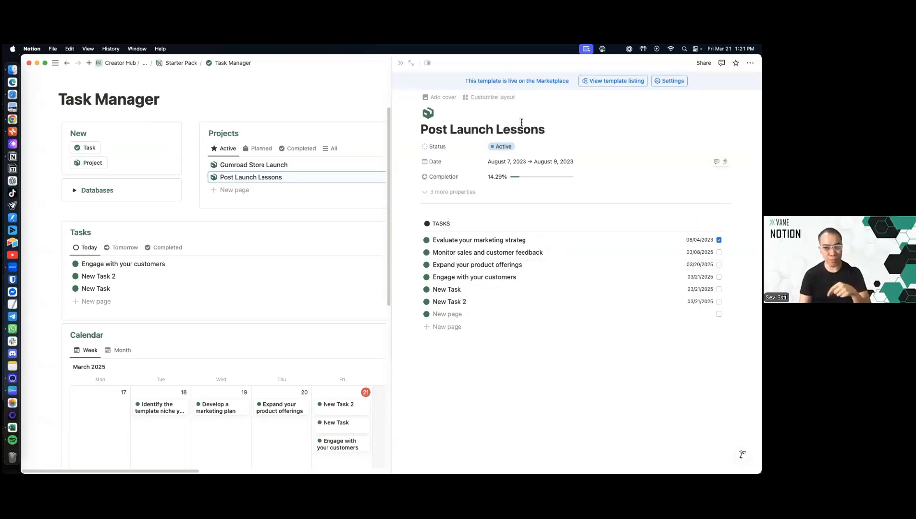
Leave the Task Manager and return to the VAME page
{"action": "left_click", "coordinate": [336, 88]}
{"action": "key", "text": "super+["}
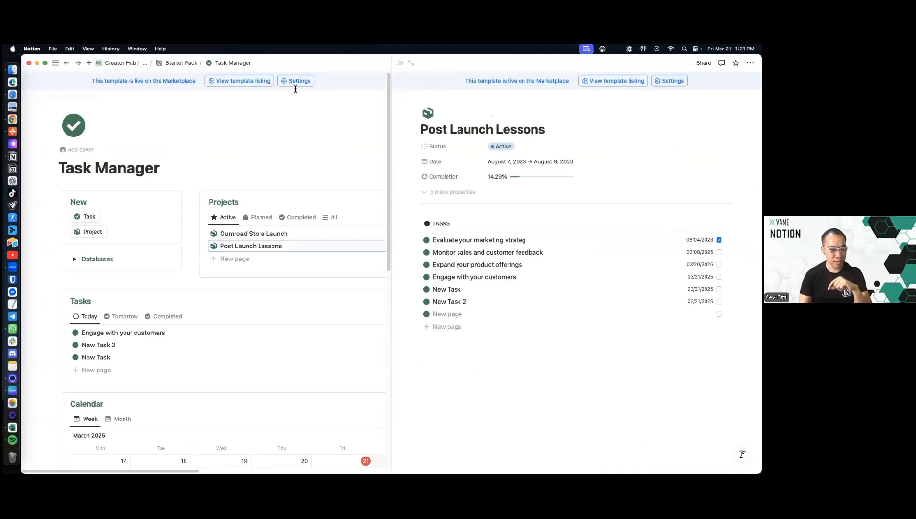
{"action": "left_click", "coordinate": [295, 88]}
{"action": "key", "text": "super+["}
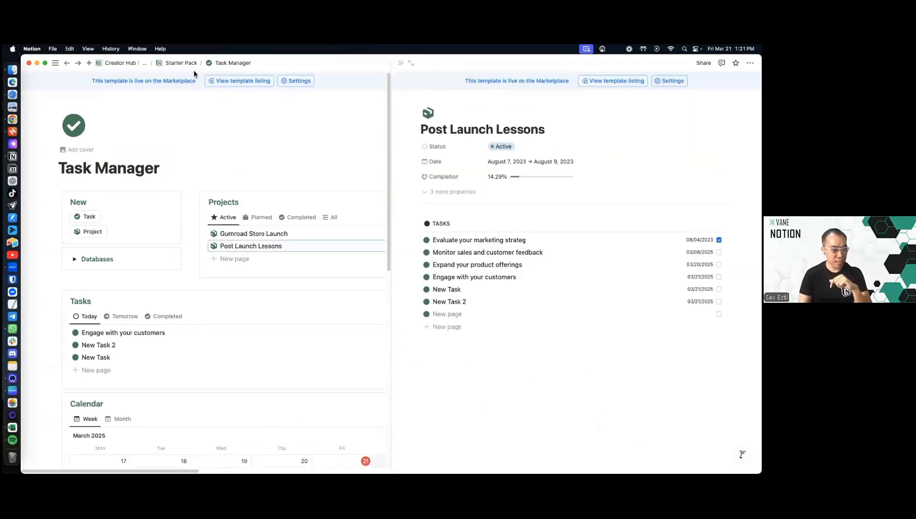
{"action": "left_click", "coordinate": [68, 63]}
{"action": "left_click", "coordinate": [67, 63]}
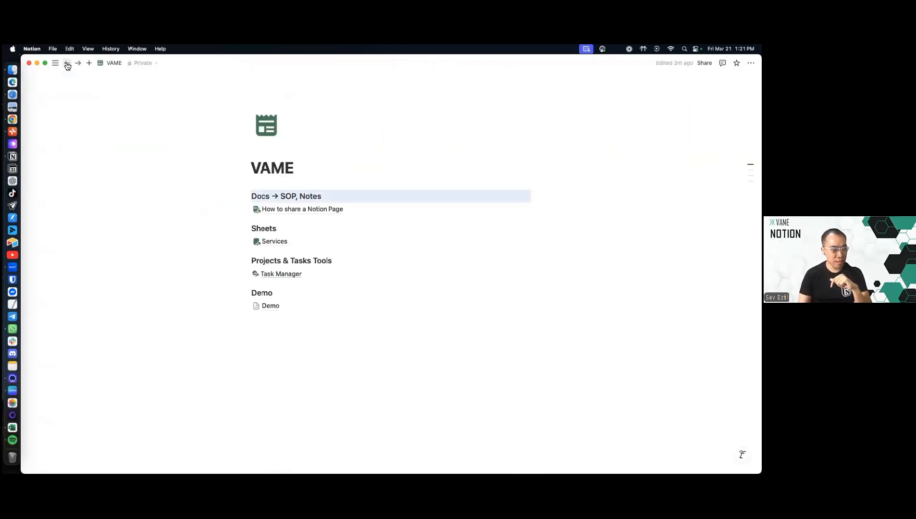
Switch to the Canva presentation and browse from the Replacing slide to the Task Manager slide on page 16
{"action": "mouse_move", "coordinate": [49, 208]}
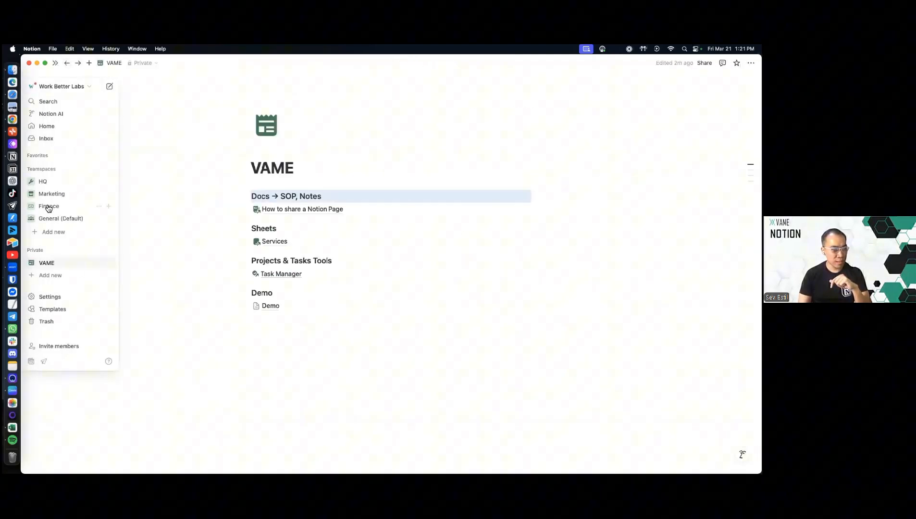
{"action": "left_click", "coordinate": [12, 390]}
{"action": "scroll", "coordinate": [474, 320], "scroll_direction": "down", "scroll_amount": 3}
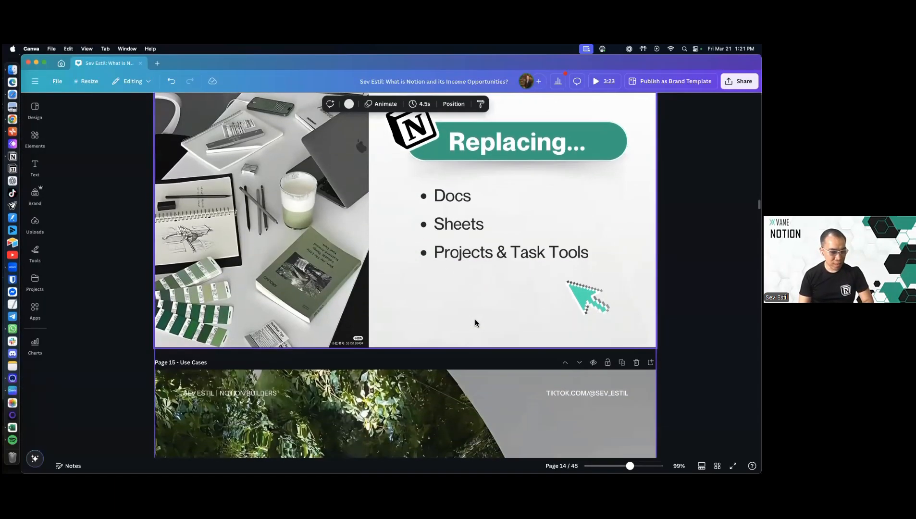
{"action": "scroll", "coordinate": [476, 319], "scroll_direction": "down", "scroll_amount": 3}
{"action": "scroll", "coordinate": [475, 319], "scroll_direction": "up", "scroll_amount": 4}
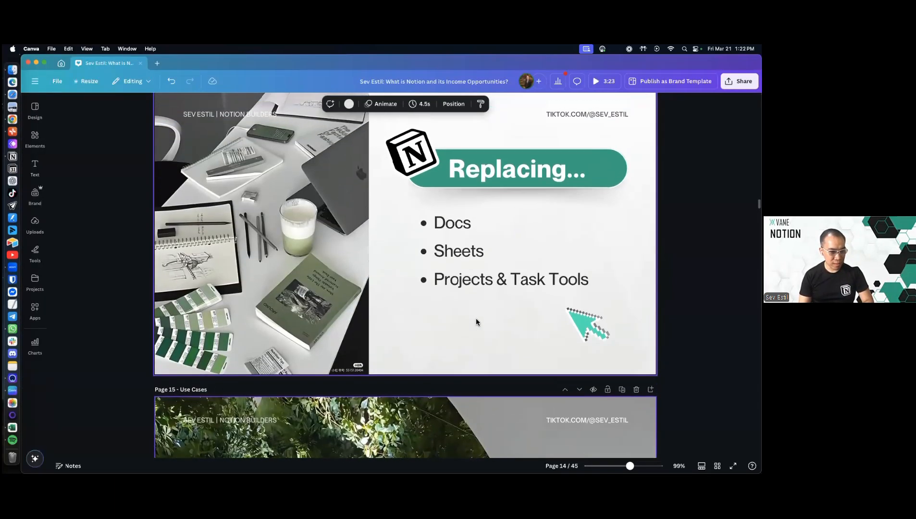
{"action": "scroll", "coordinate": [476, 319], "scroll_direction": "down", "scroll_amount": 10}
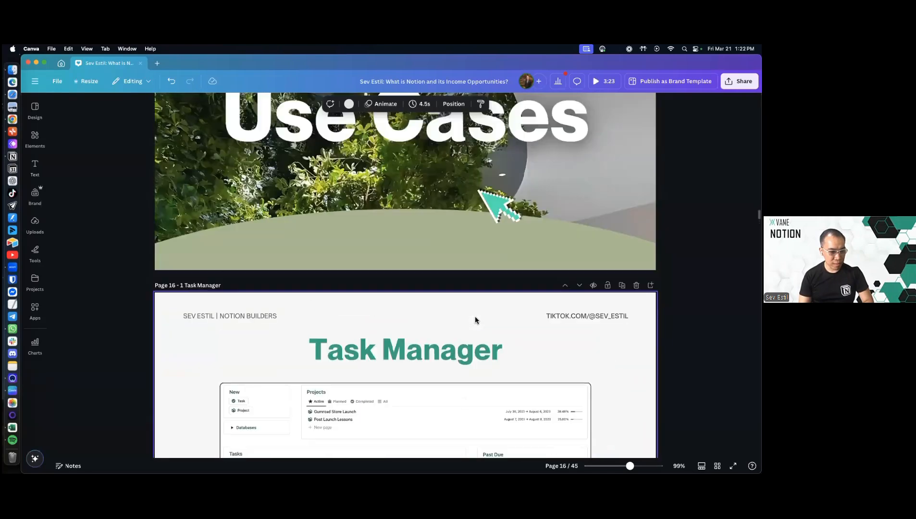
{"action": "scroll", "coordinate": [475, 316], "scroll_direction": "up", "scroll_amount": 10}
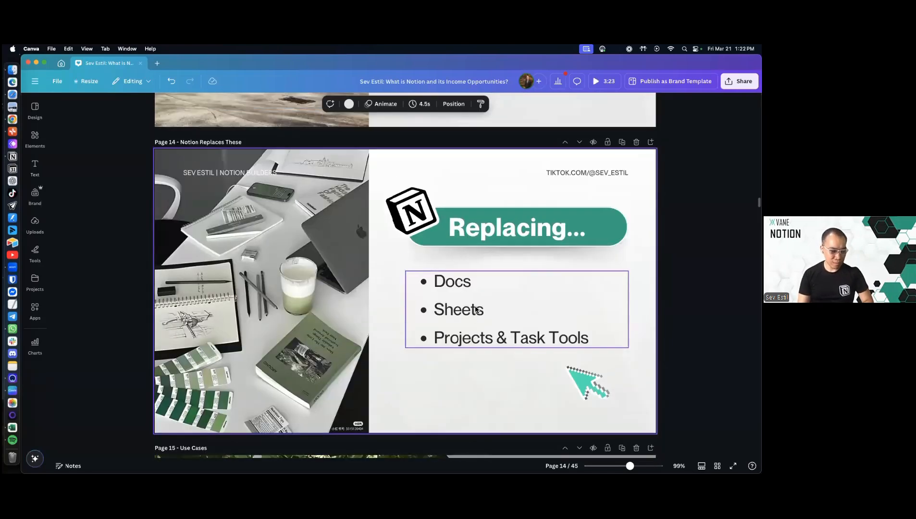
{"action": "scroll", "coordinate": [475, 309], "scroll_direction": "down", "scroll_amount": 5}
{"action": "scroll", "coordinate": [474, 312], "scroll_direction": "down", "scroll_amount": 10}
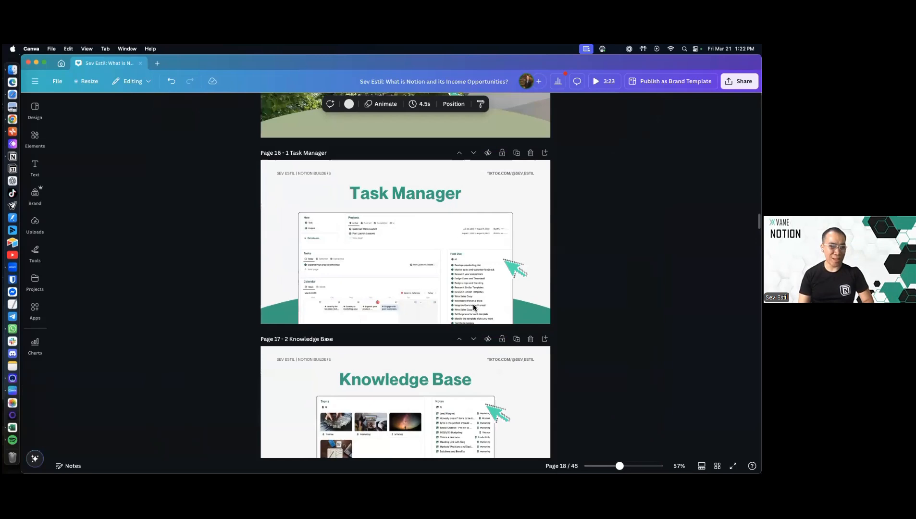
{"action": "scroll", "coordinate": [473, 303], "scroll_direction": "up", "scroll_amount": 1}
Start presenting the design full screen from the Task Manager slide
{"action": "left_click", "coordinate": [739, 81]}
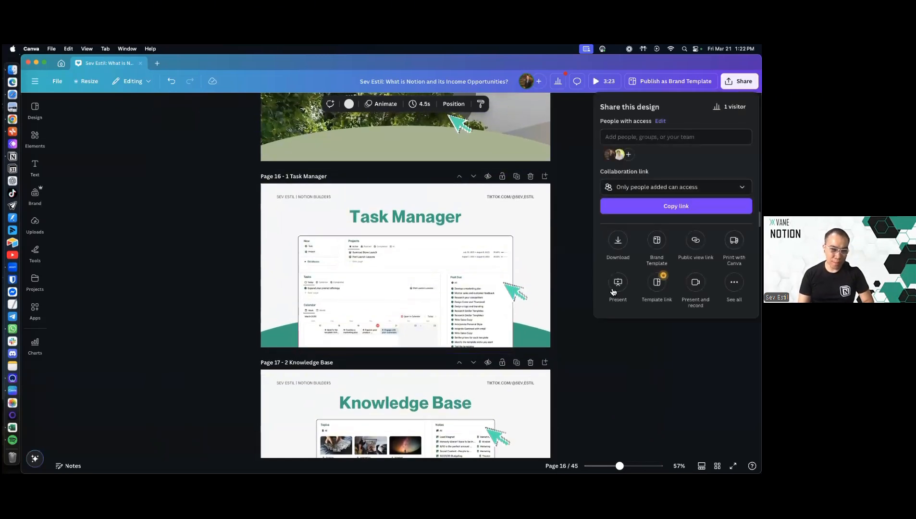
{"action": "left_click", "coordinate": [618, 286]}
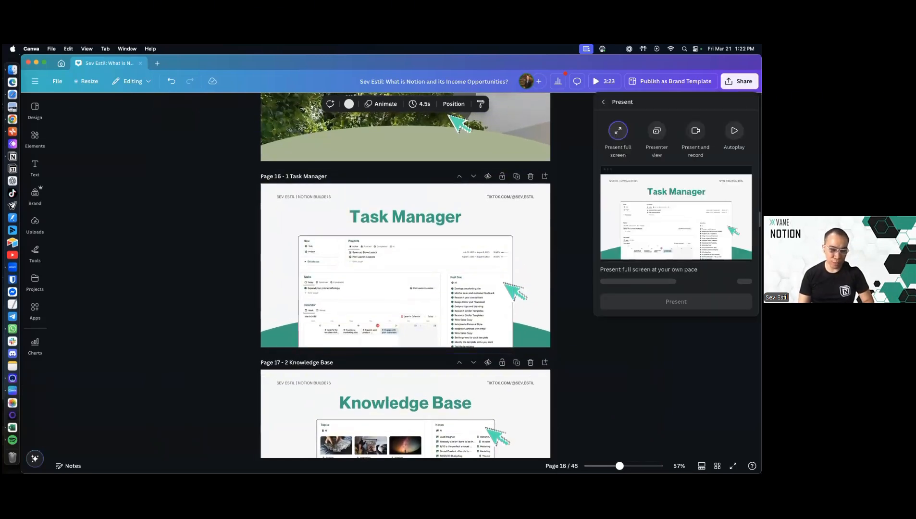
{"action": "left_click", "coordinate": [676, 302]}
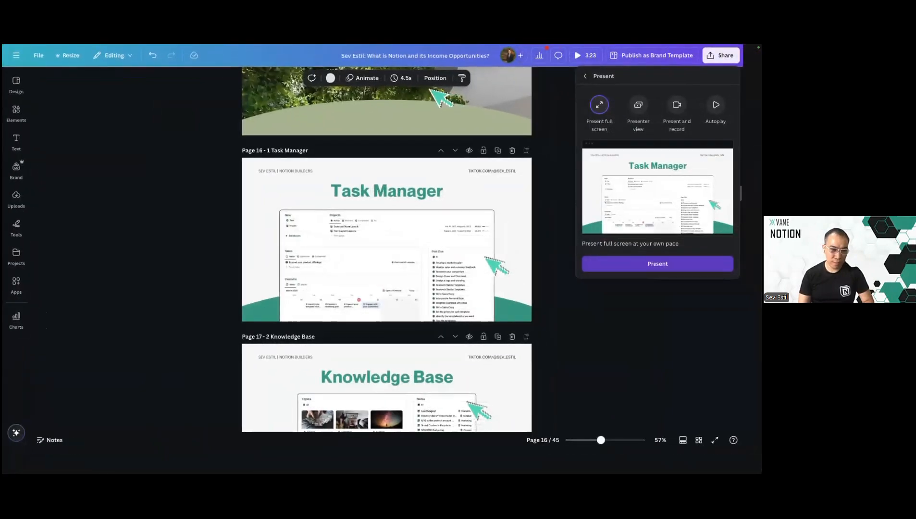
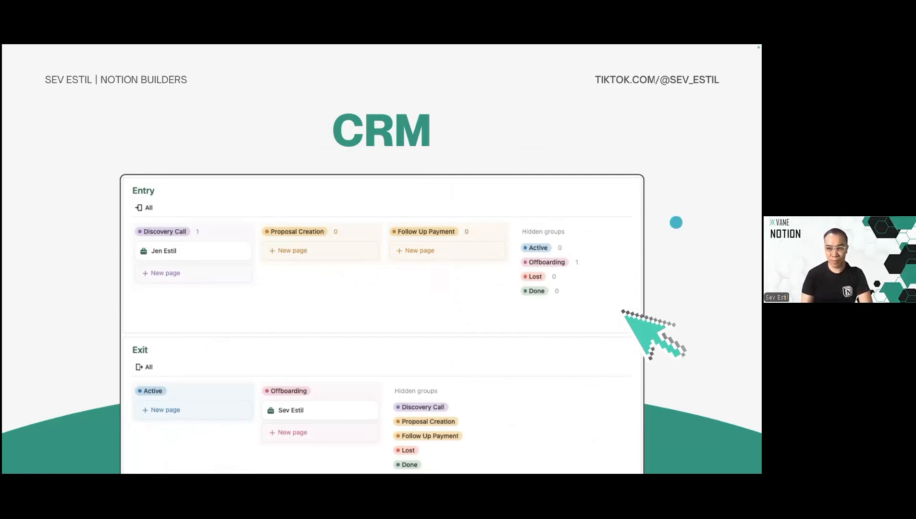
Advance from the CRM slide through the Finance and Content slides to the Demo slide, and exit the full-screen presentation
{"action": "left_click", "coordinate": [561, 244]}
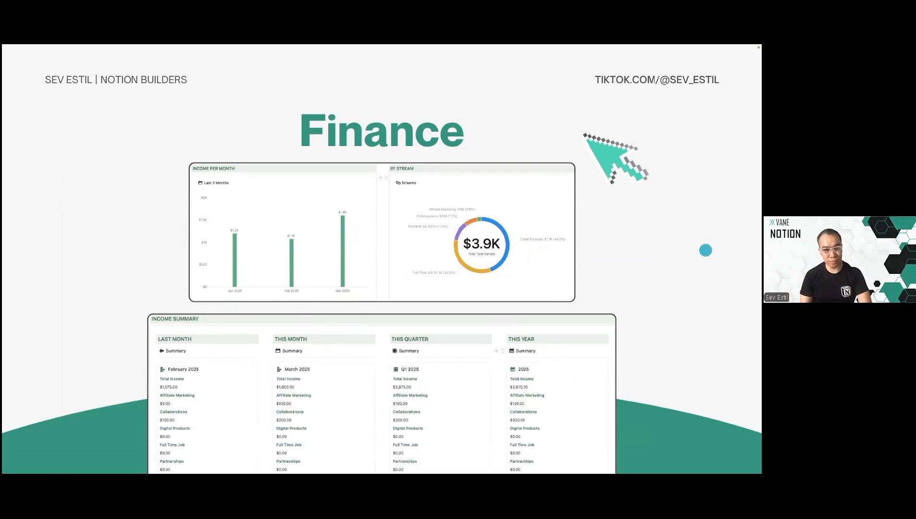
{"action": "left_click", "coordinate": [703, 250]}
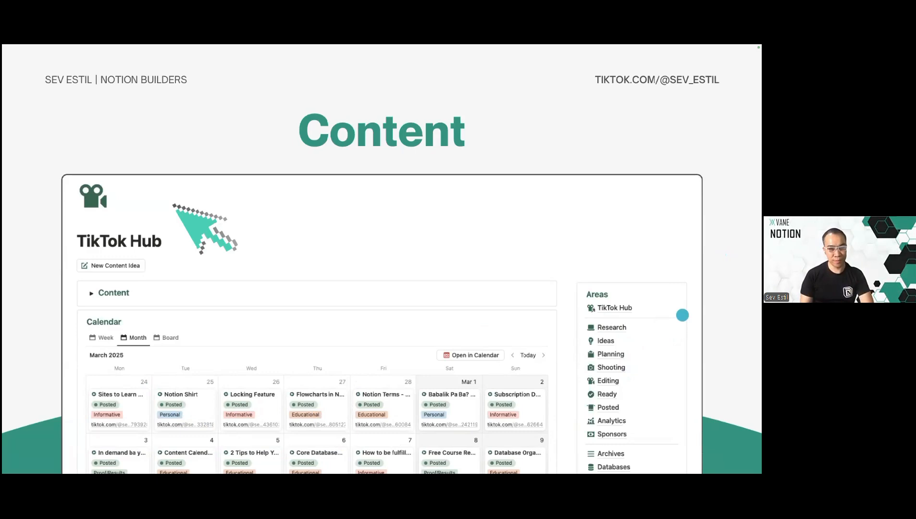
{"action": "left_click", "coordinate": [682, 315]}
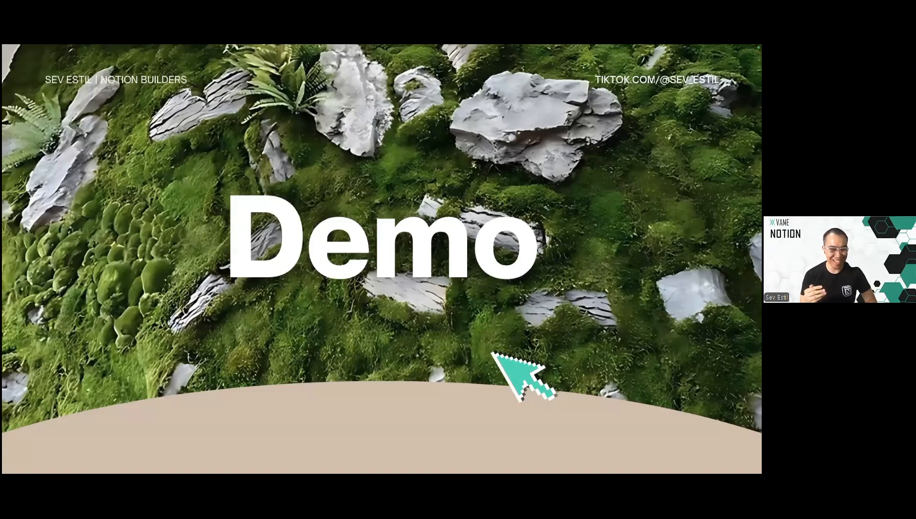
{"action": "key", "text": "Escape"}
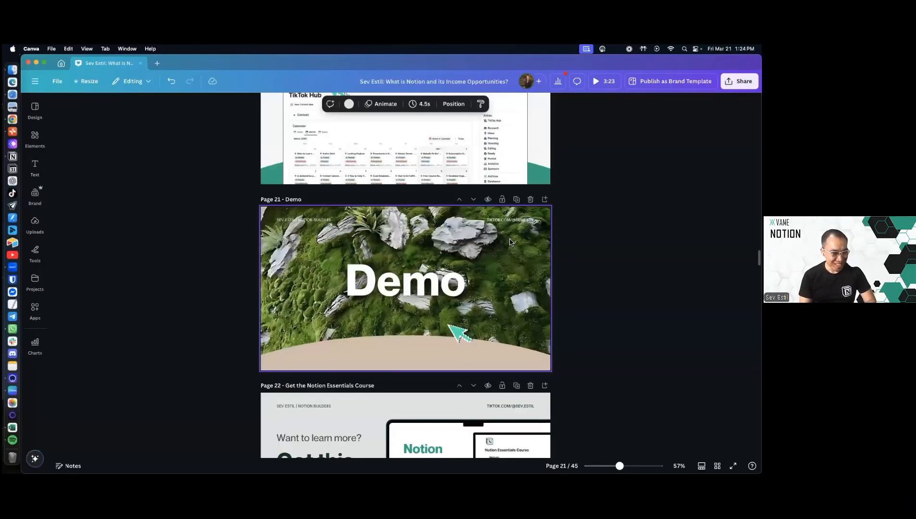
Switch to Notion, open the Demo page from the VAME page and rename it "Dashboard"
{"action": "left_click", "coordinate": [12, 156]}
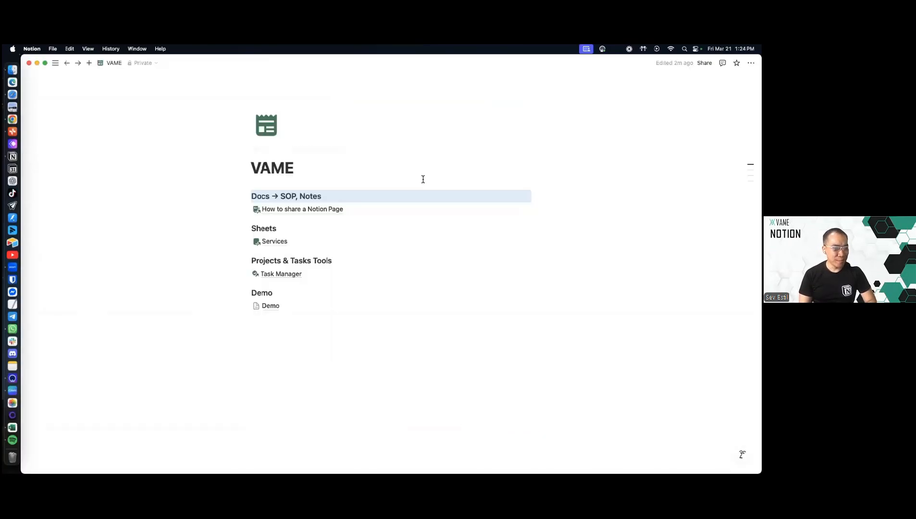
{"action": "left_click", "coordinate": [347, 313]}
{"action": "left_click", "coordinate": [429, 239]}
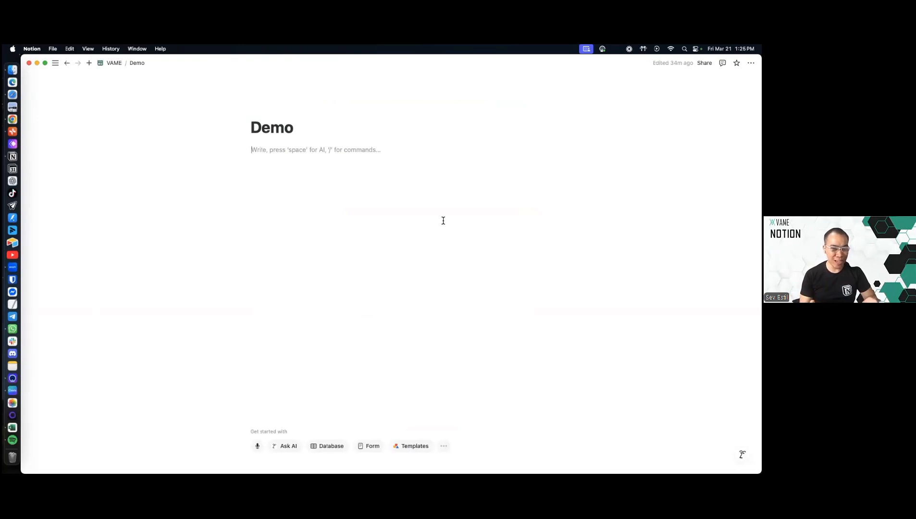
{"action": "double_click", "coordinate": [337, 136]}
{"action": "type", "text": "Dashb"}
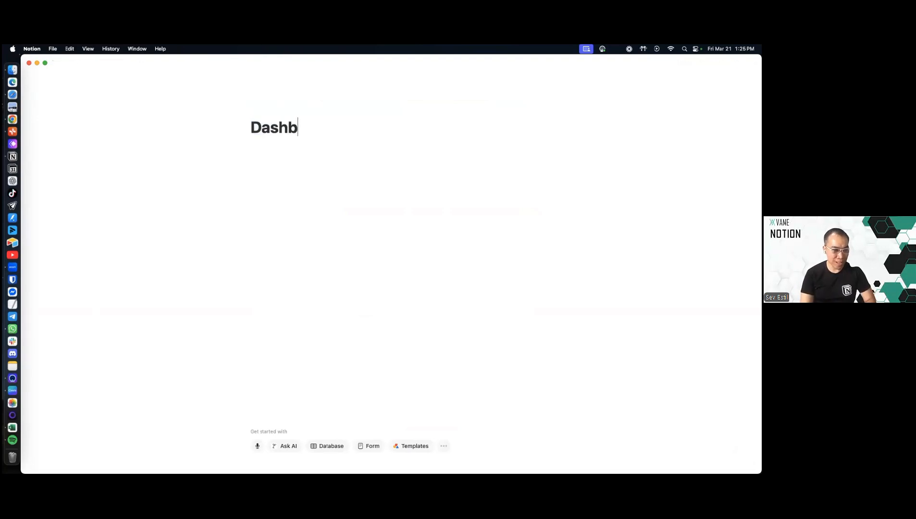
{"action": "type", "text": "oard"}
{"action": "key", "text": "Return"}
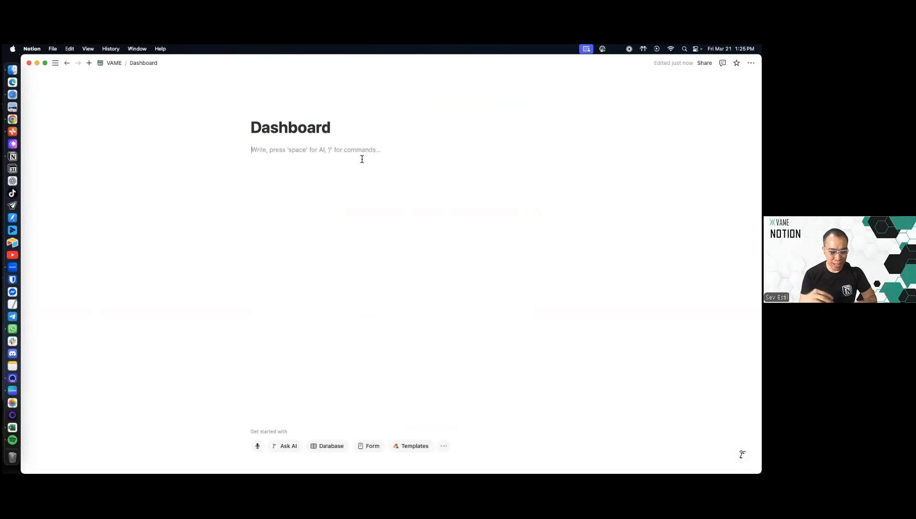
Add a Heading 3 block reading "Heading" with a plain "Text" line beneath it on the Dashboard page
{"action": "key", "text": "super+alt+3"}
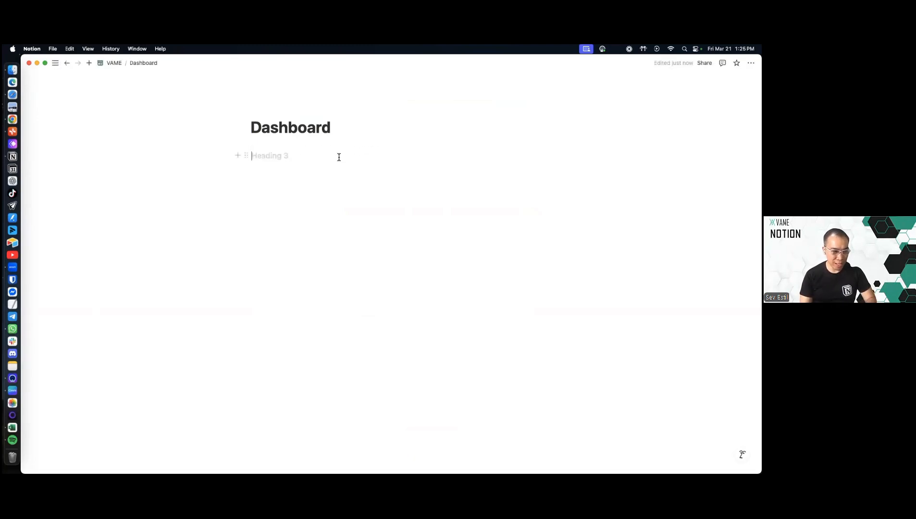
{"action": "key", "text": "super+d"}
{"action": "type", "text": "T"}
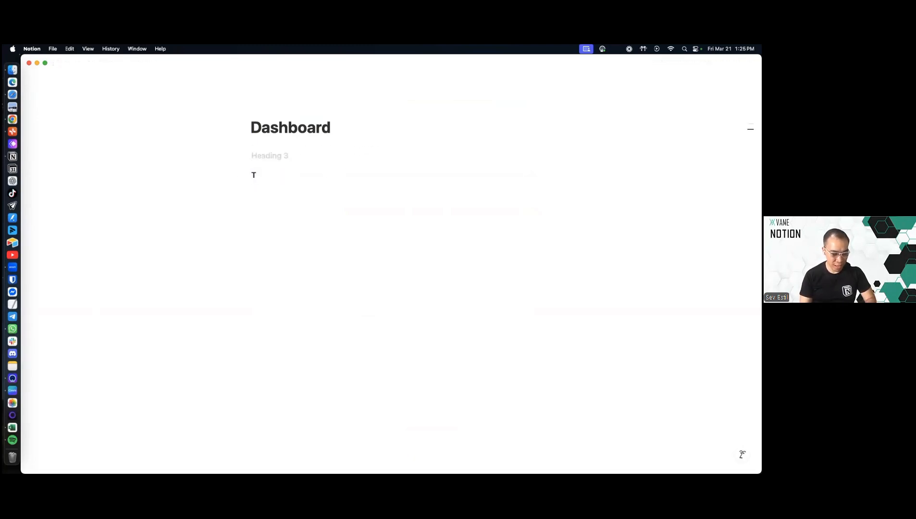
{"action": "type", "text": "ext"}
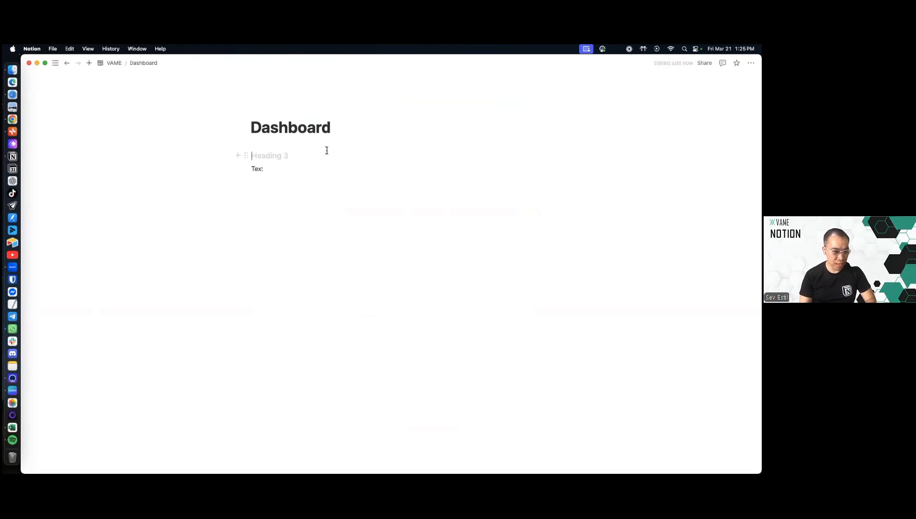
{"action": "left_click", "coordinate": [378, 154]}
{"action": "type", "text": "Heading"}
{"action": "key", "text": "Return"}
{"action": "key", "text": "BackSpace"}
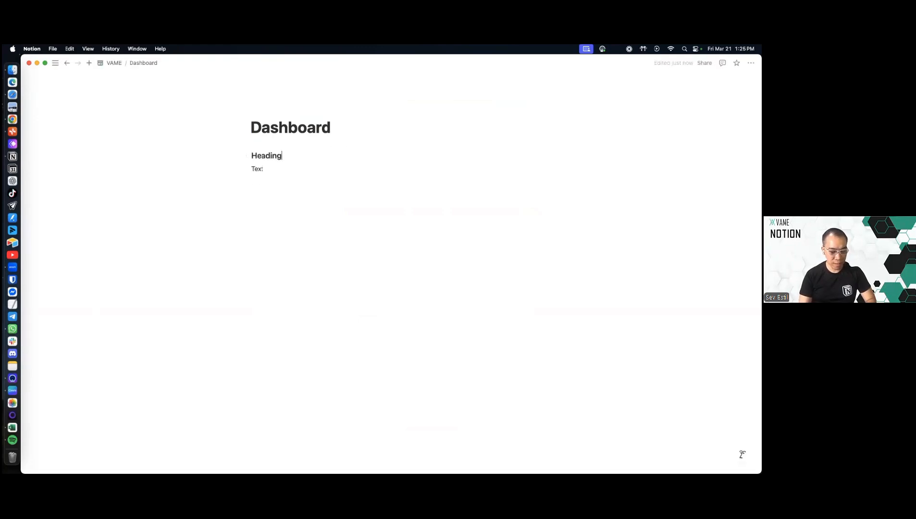
Paste the copied image below the sample text and delete all the sample blocks from the page
{"action": "left_click", "coordinate": [447, 242]}
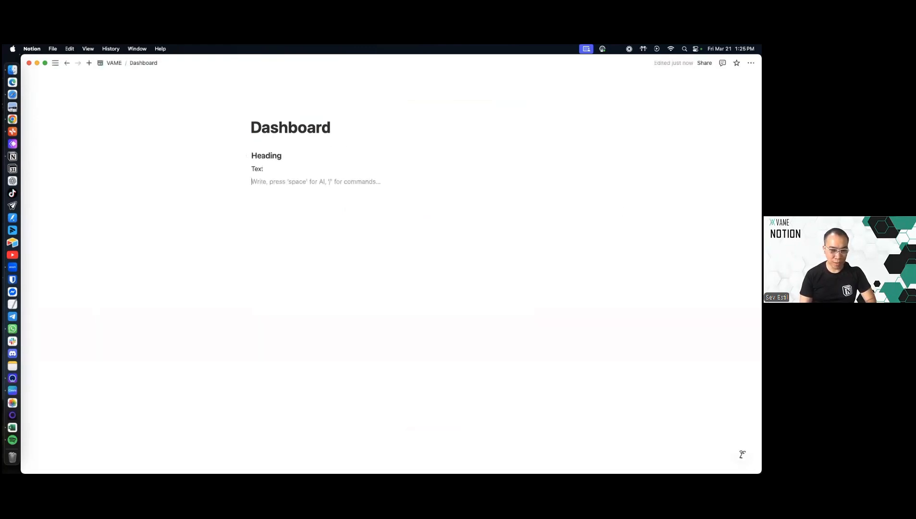
{"action": "key", "text": "super+v"}
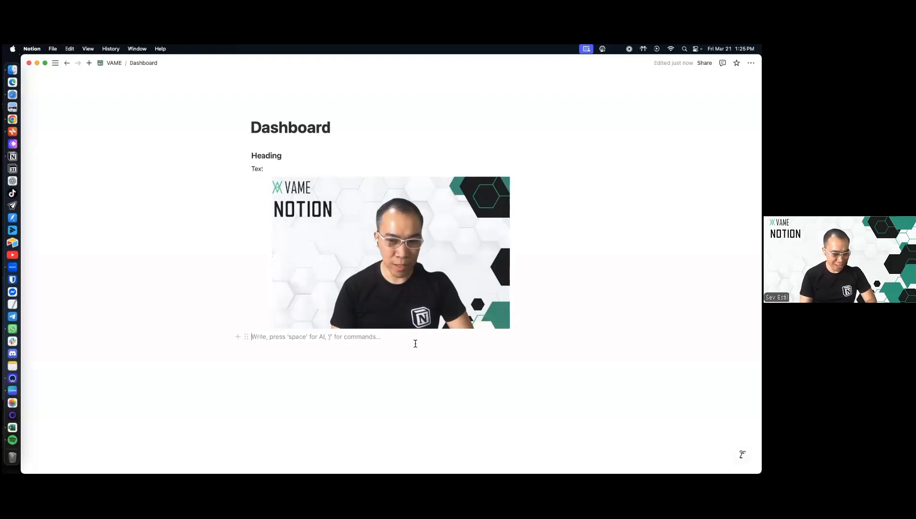
{"action": "left_click_drag", "start_coordinate": [221, 149], "coordinate": [529, 329]}
{"action": "key", "text": "BackSpace"}
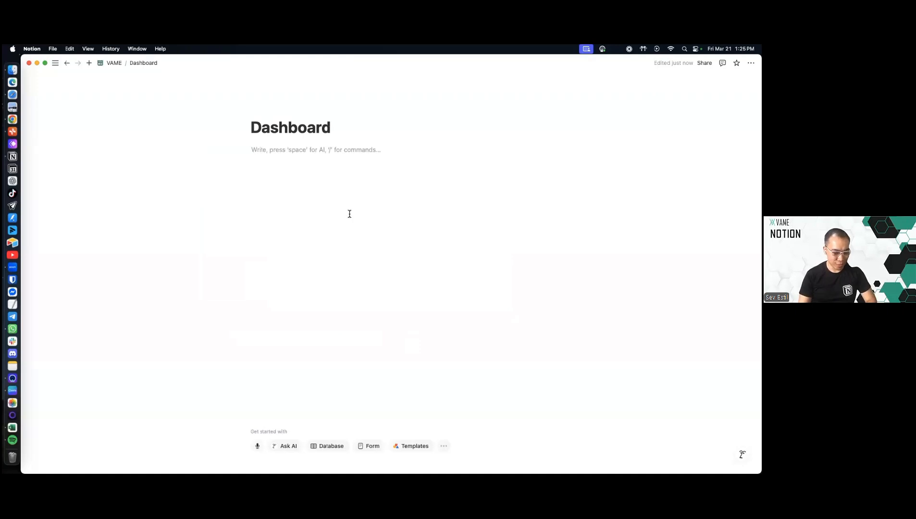
Add a Heading 3 reading "Clients" and insert an inline database titled "Clients" below it
{"action": "type", "text": "Clients"}
{"action": "key", "text": "super+alt+3"}
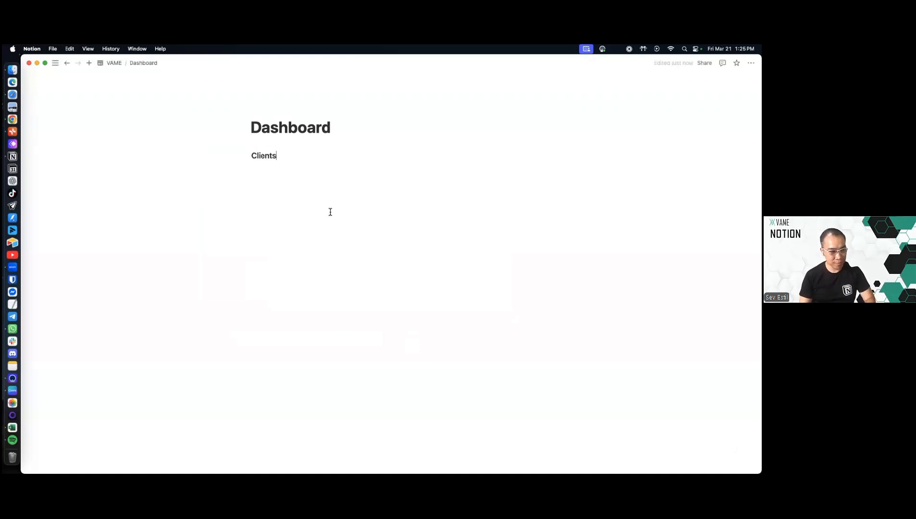
{"action": "key", "text": "Return"}
{"action": "type", "text": "/dat"}
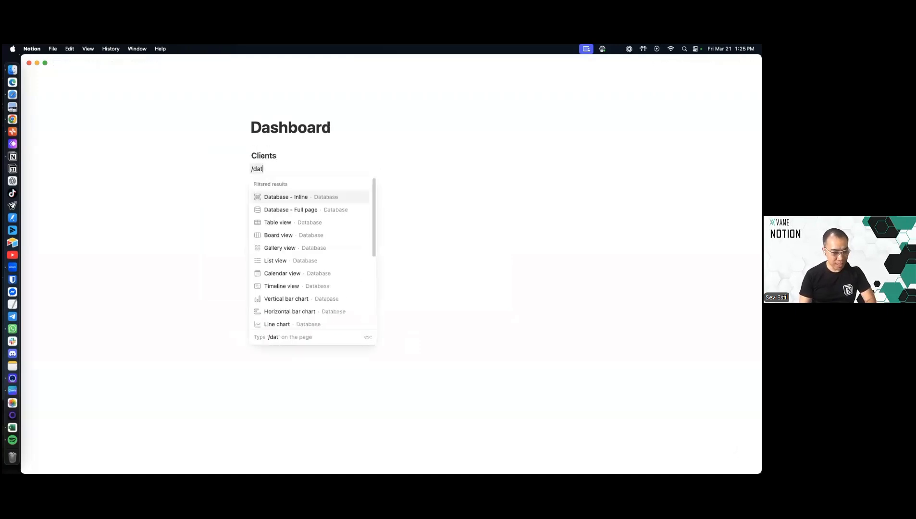
{"action": "left_click", "coordinate": [315, 202]}
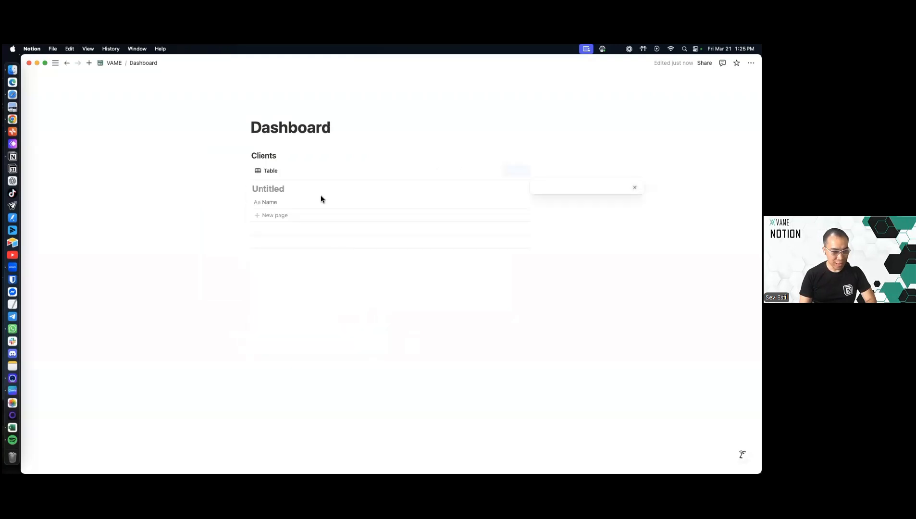
{"action": "left_click", "coordinate": [263, 189]}
{"action": "type", "text": "Clients"}
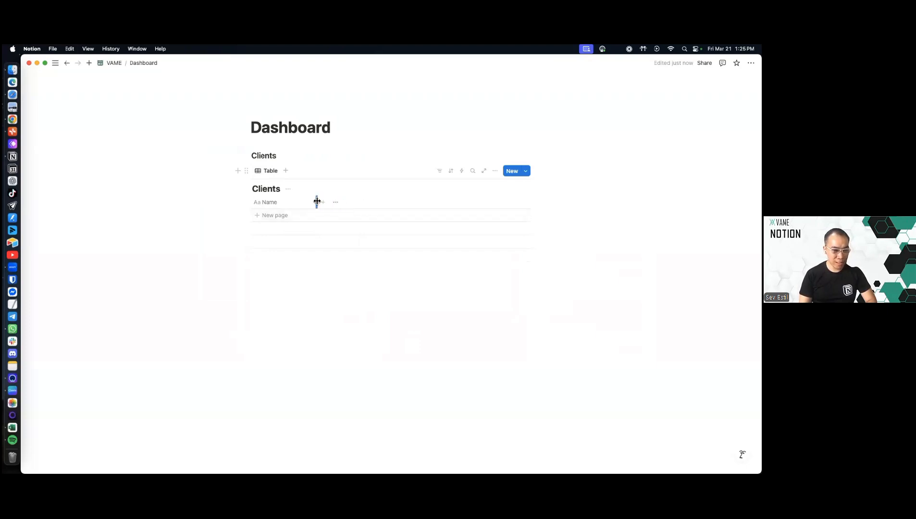
Insert a second inline database below the Clients table and title it "Tasks"
{"action": "left_click", "coordinate": [291, 293]}
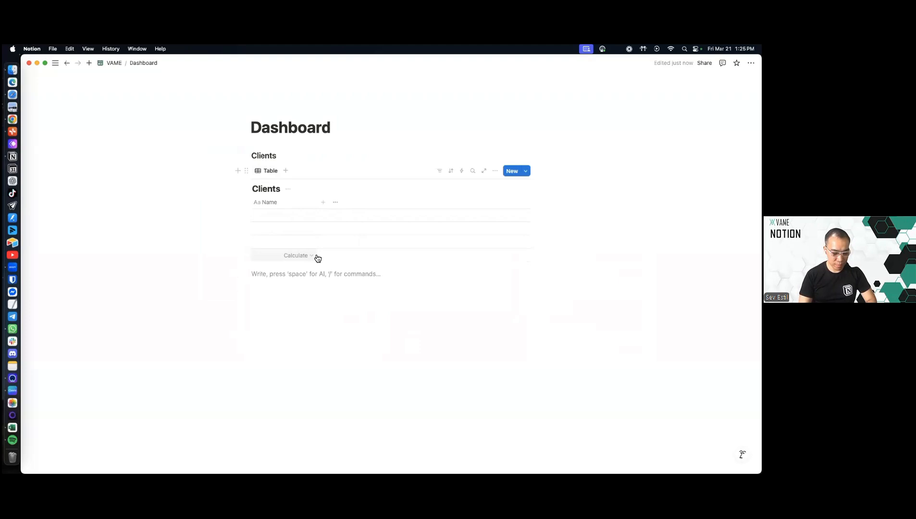
{"action": "type", "text": "/dat"}
{"action": "key", "text": "Return"}
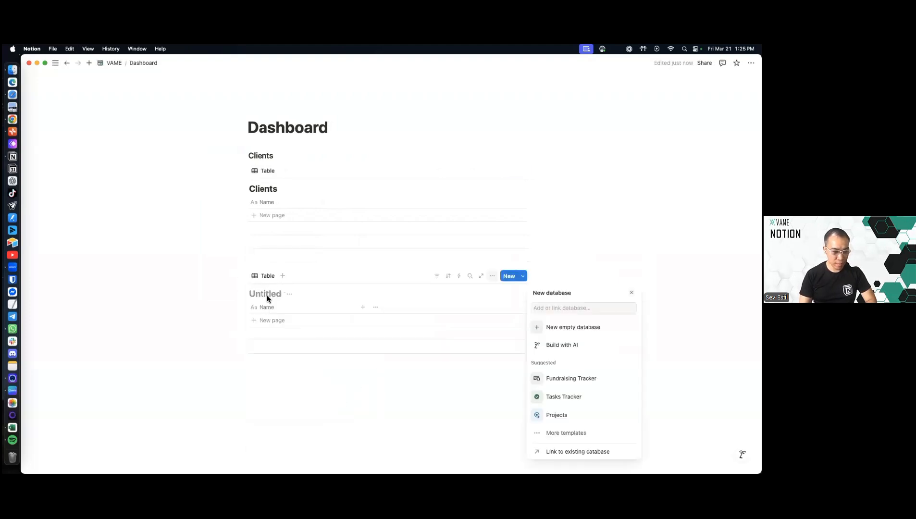
{"action": "key", "text": "Escape"}
{"action": "type", "text": "Tasks"}
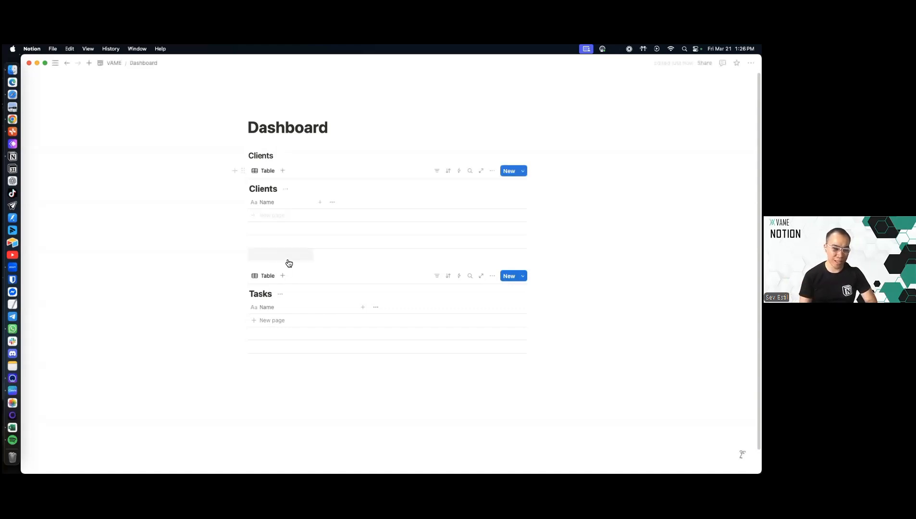
Narrow the Name column of the Tasks table and add a Status property named "Status"
{"action": "left_click_drag", "start_coordinate": [357, 313], "coordinate": [323, 309]}
{"action": "left_click", "coordinate": [330, 308]}
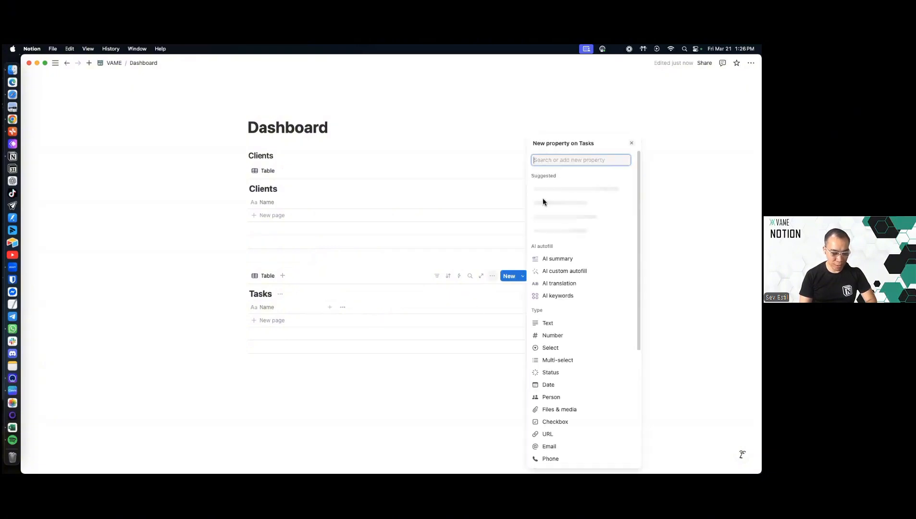
{"action": "type", "text": "sstat"}
{"action": "key", "text": "super+a"}
{"action": "type", "text": "Status"}
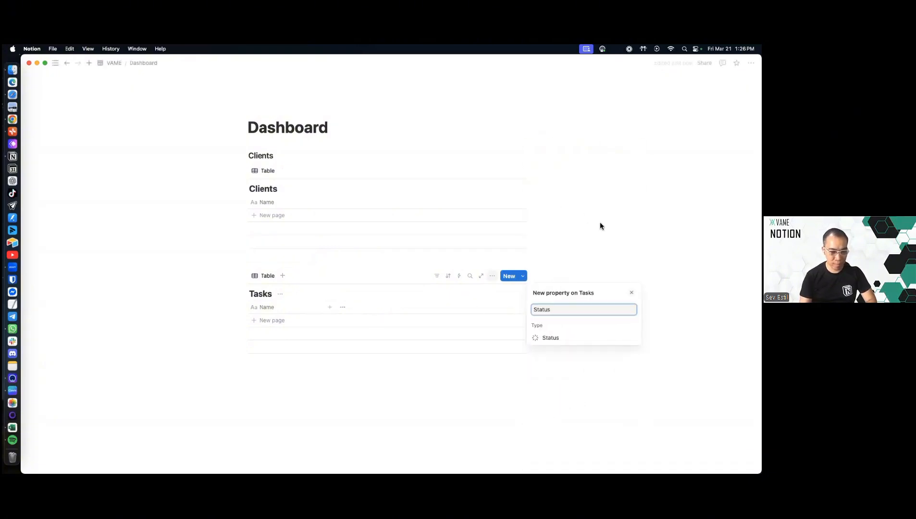
{"action": "left_click", "coordinate": [574, 339]}
{"action": "key", "text": "Escape"}
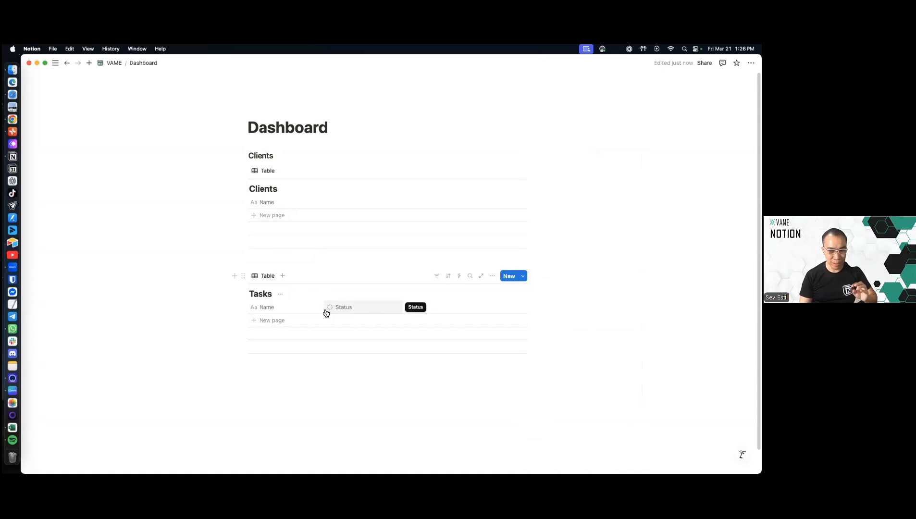
Show the Status property of the Tasks table as a checkbox and narrow its column to the minimum width
{"action": "left_click", "coordinate": [369, 316]}
{"action": "left_click", "coordinate": [388, 339]}
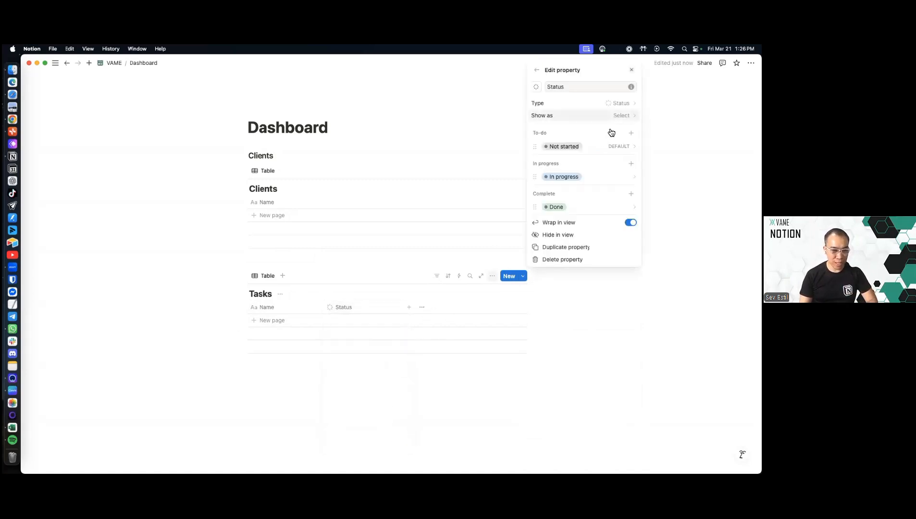
{"action": "left_click", "coordinate": [620, 116]}
{"action": "left_click", "coordinate": [569, 129]}
{"action": "left_click", "coordinate": [395, 310]}
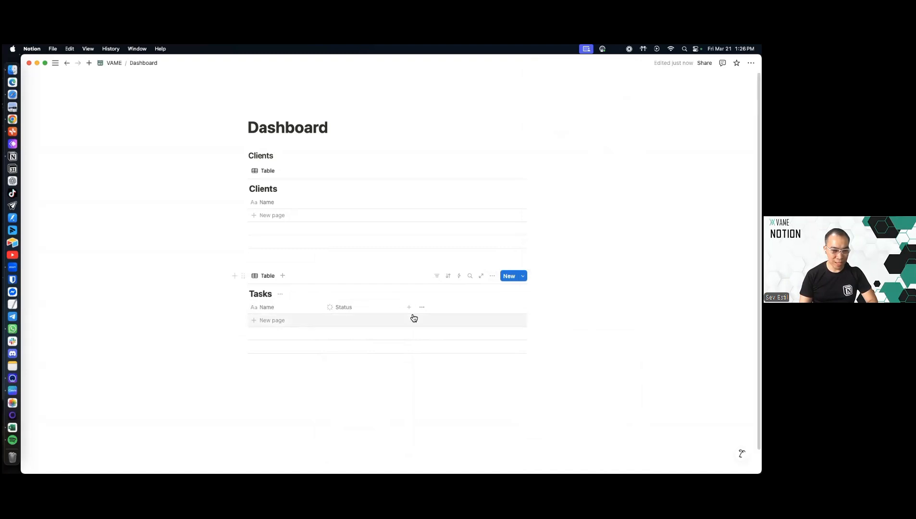
{"action": "left_click_drag", "start_coordinate": [405, 311], "coordinate": [338, 311]}
Add a Due Date property to the Tasks table and widen the Name column slightly
{"action": "left_click", "coordinate": [342, 307]}
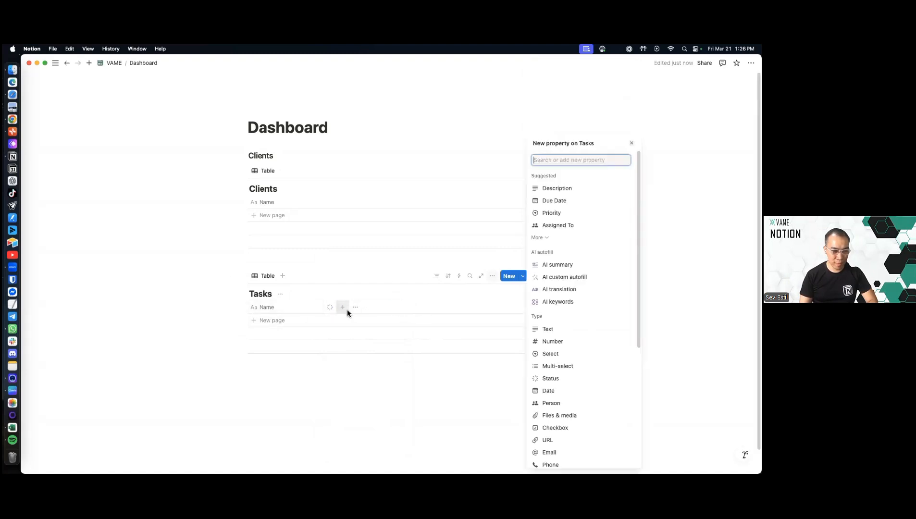
{"action": "type", "text": "date"}
{"action": "left_click", "coordinate": [562, 339]}
{"action": "left_click", "coordinate": [335, 362]}
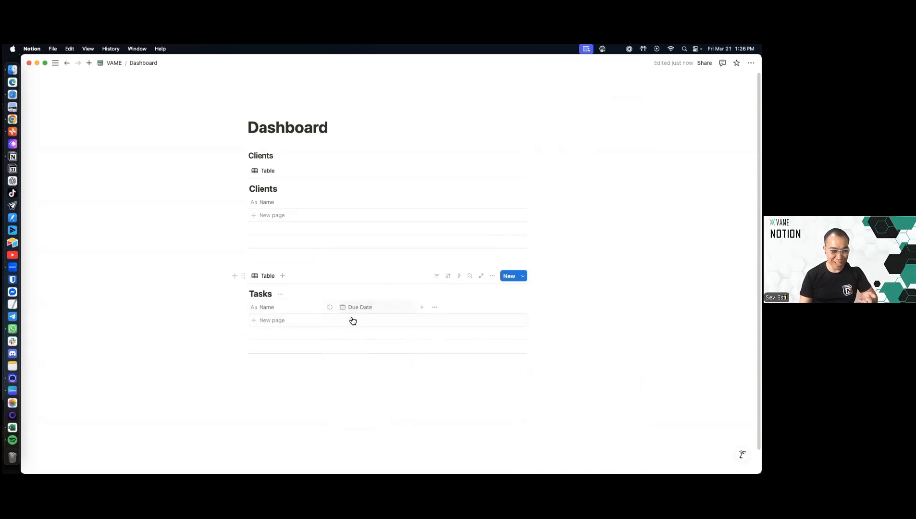
{"action": "left_click_drag", "start_coordinate": [325, 311], "coordinate": [339, 313]}
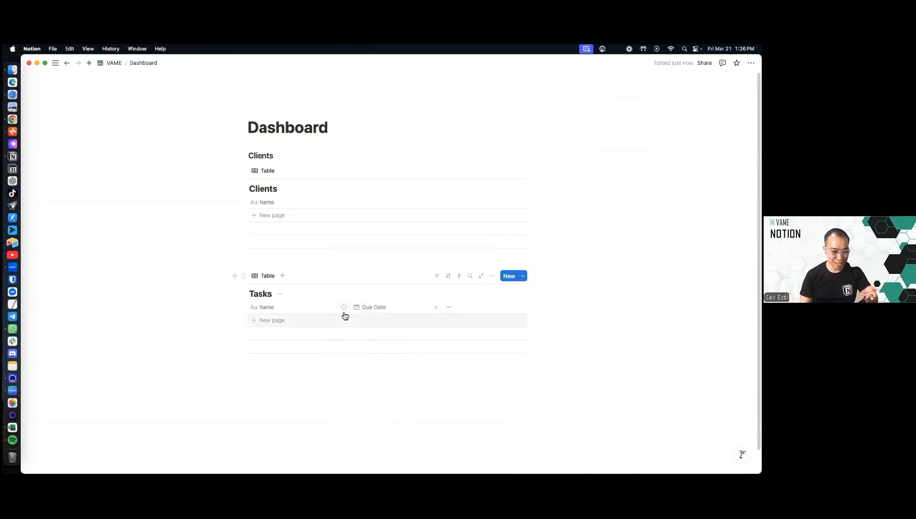
Add an empty row to the Tasks table and delete it
{"action": "left_click", "coordinate": [348, 325]}
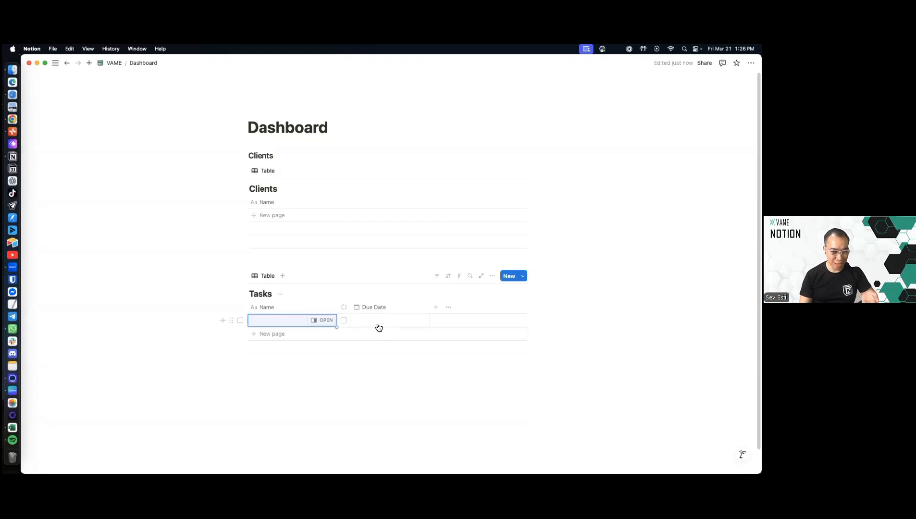
{"action": "right_click", "coordinate": [328, 323]}
{"action": "left_click", "coordinate": [355, 235]}
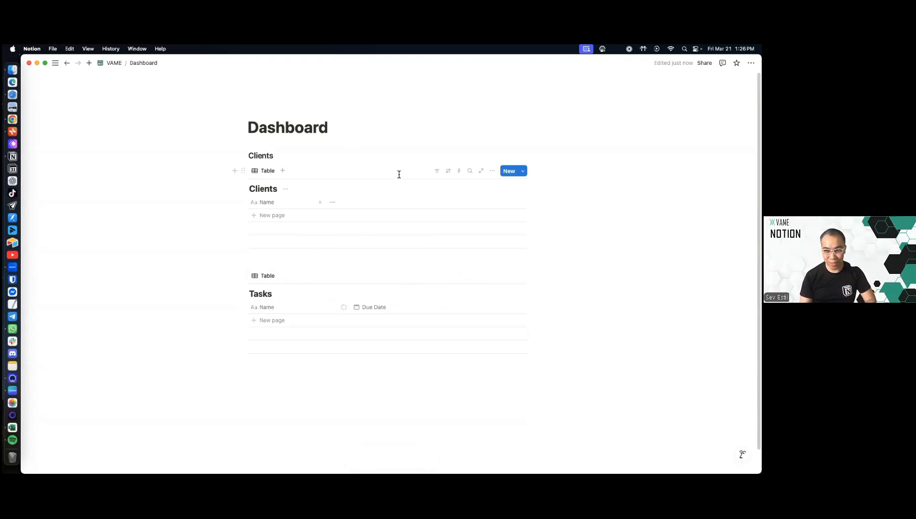
Add a two-way relation property to the Clients table that links it to the Tasks database
{"action": "left_click", "coordinate": [320, 202]}
{"action": "type", "text": "date"}
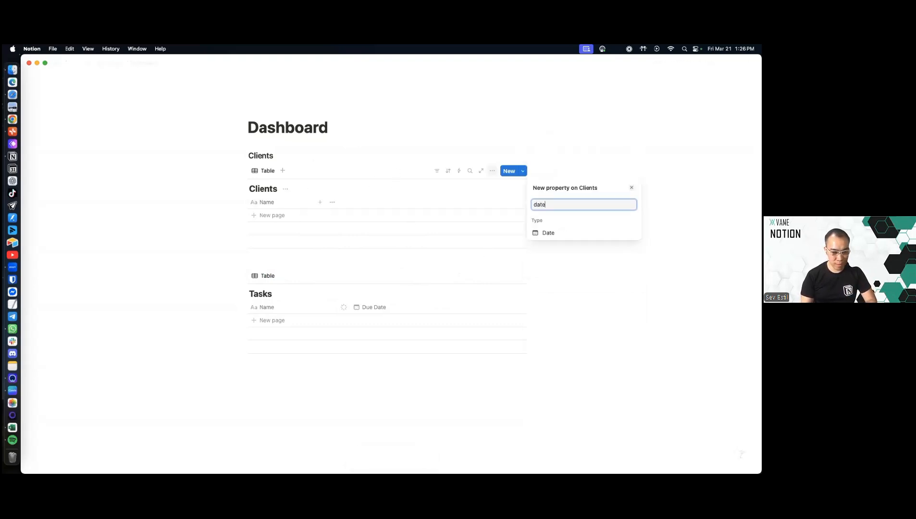
{"action": "key", "text": "BackSpace"}
{"action": "key", "text": "BackSpace"}
{"action": "key", "text": "BackSpace"}
{"action": "key", "text": "BackSpace"}
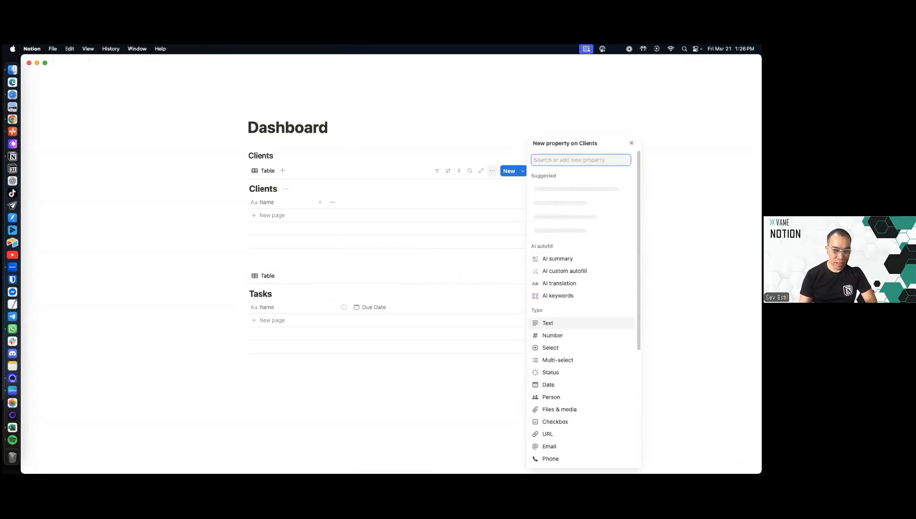
{"action": "type", "text": "re"}
{"action": "left_click", "coordinate": [536, 232]}
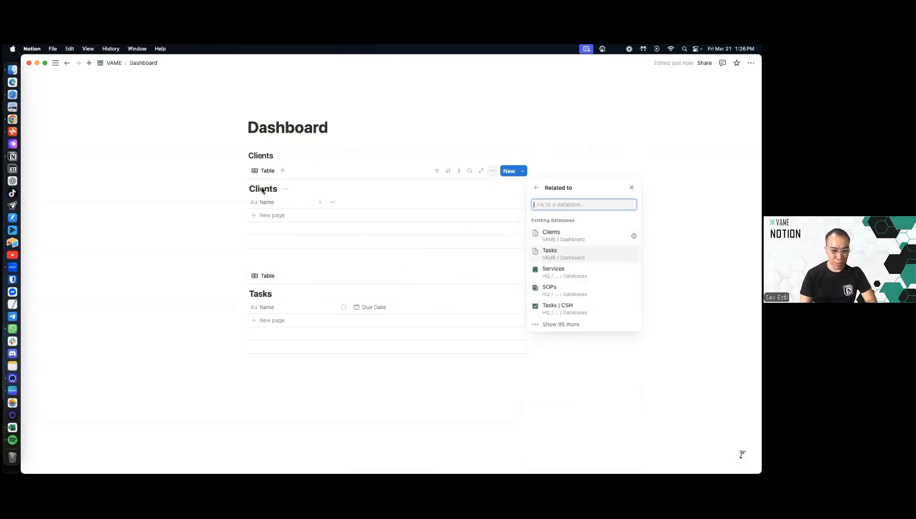
{"action": "left_click", "coordinate": [563, 254]}
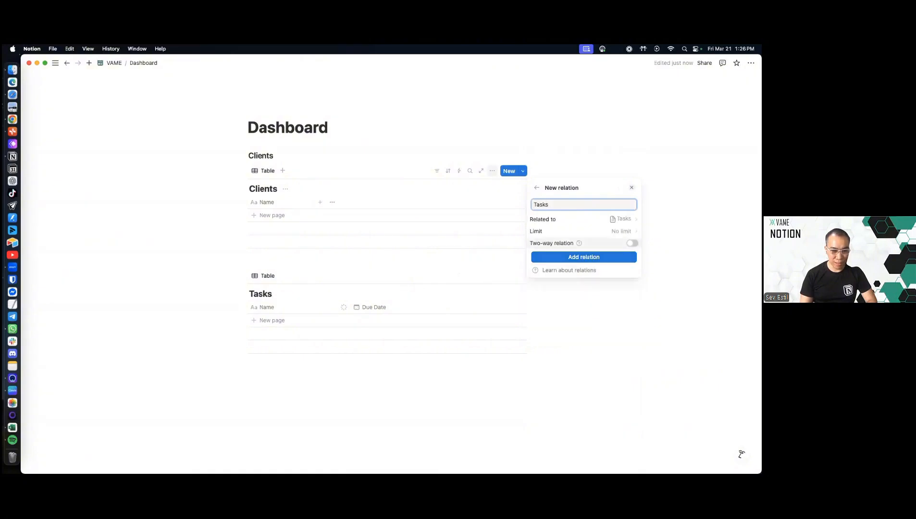
{"action": "left_click", "coordinate": [632, 243]}
{"action": "left_click", "coordinate": [594, 286]}
{"action": "key", "text": "Escape"}
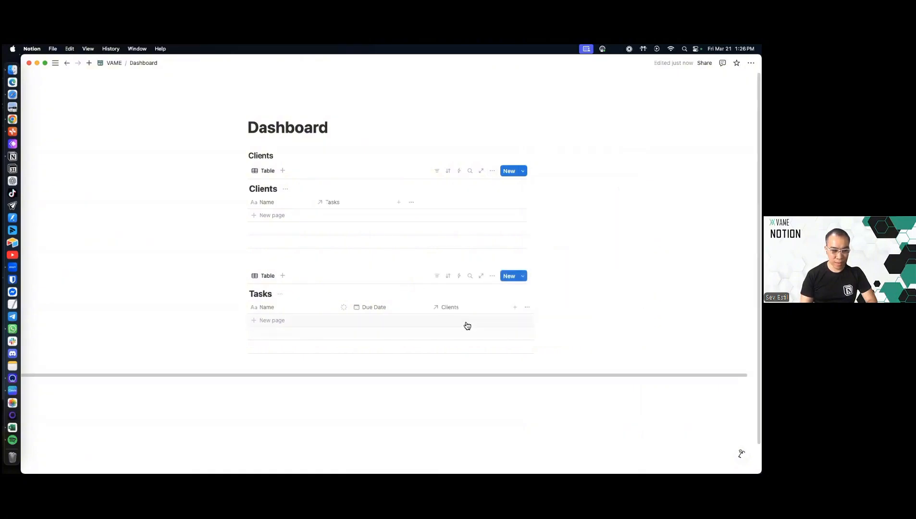
Add a row to the Clients table and enter the client's name
{"action": "left_click", "coordinate": [281, 220]}
{"action": "type", "text": "Glen"}
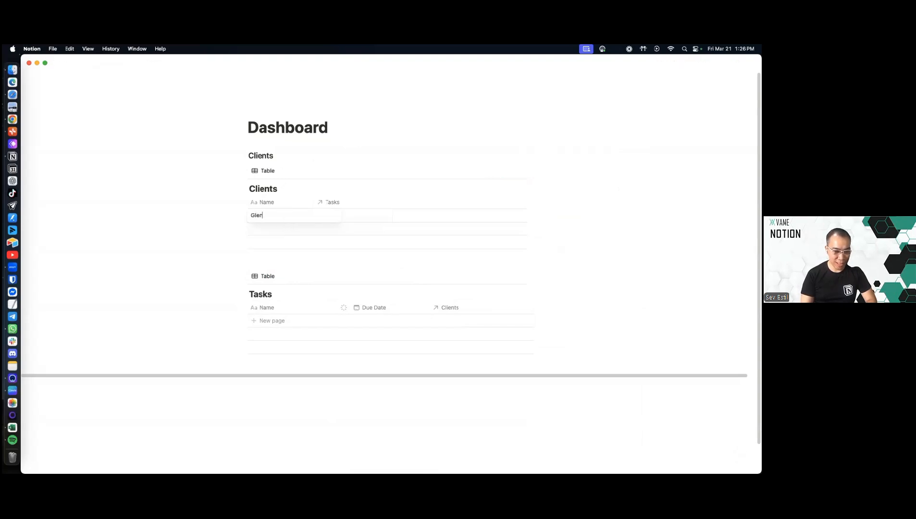
{"action": "type", "text": "ah"}
{"action": "left_click", "coordinate": [319, 230]}
{"action": "type", "text": "Ble"}
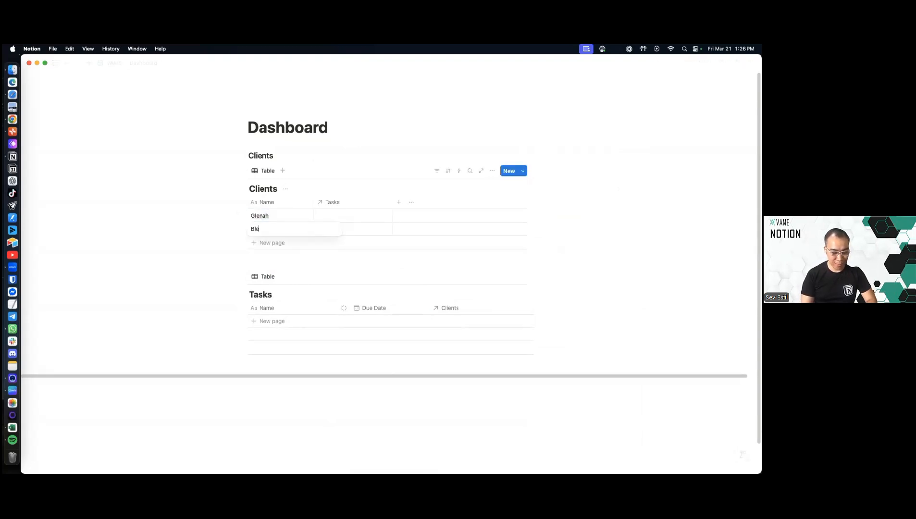
{"action": "right_click", "coordinate": [350, 231]}
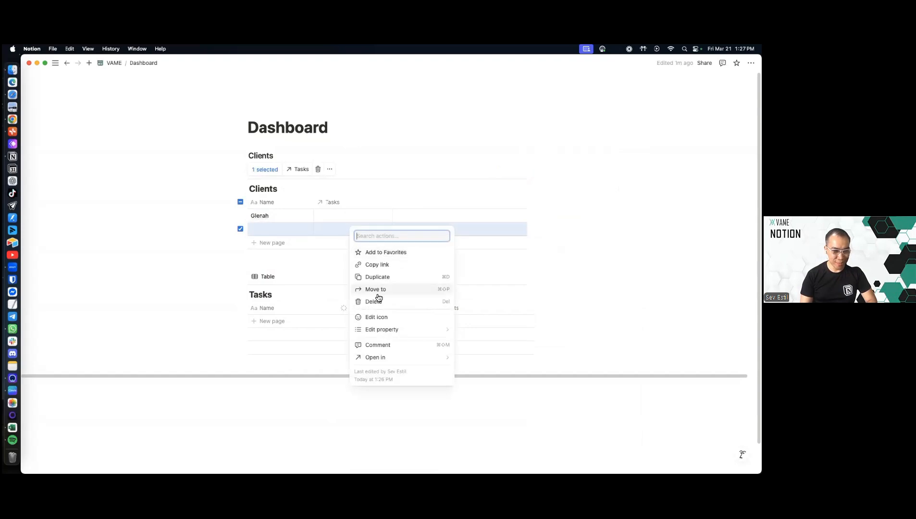
{"action": "left_click", "coordinate": [376, 300]}
Add a row named Task 1 to the Tasks table and link it to the existing client through the Clients relation
{"action": "left_click", "coordinate": [356, 332]}
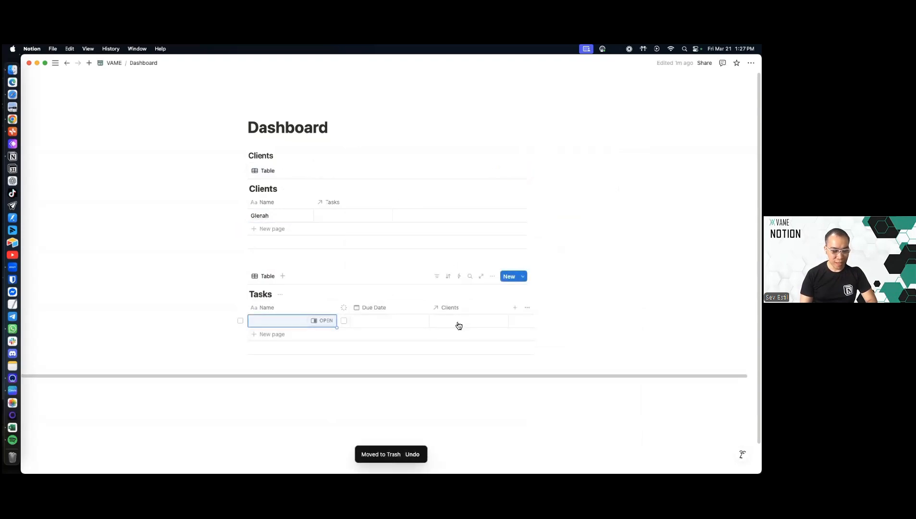
{"action": "type", "text": "Task"}
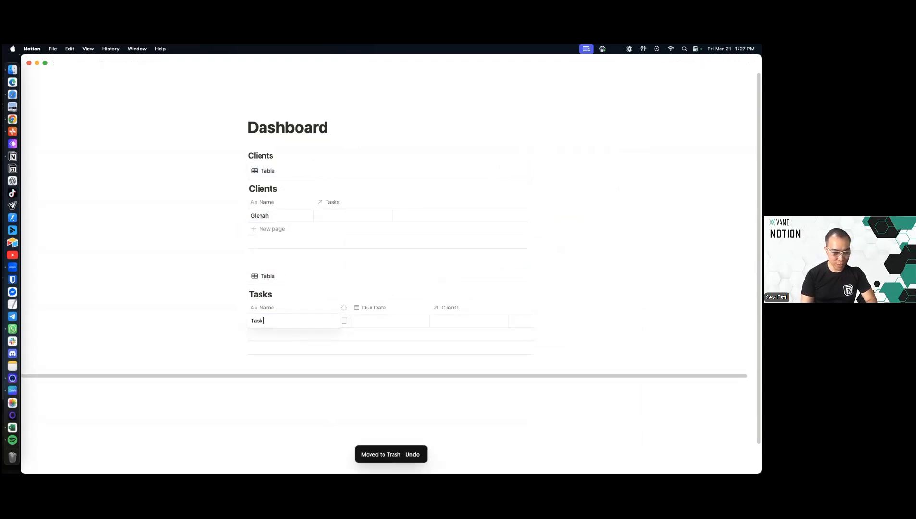
{"action": "type", "text": " 1"}
{"action": "left_click", "coordinate": [450, 321]}
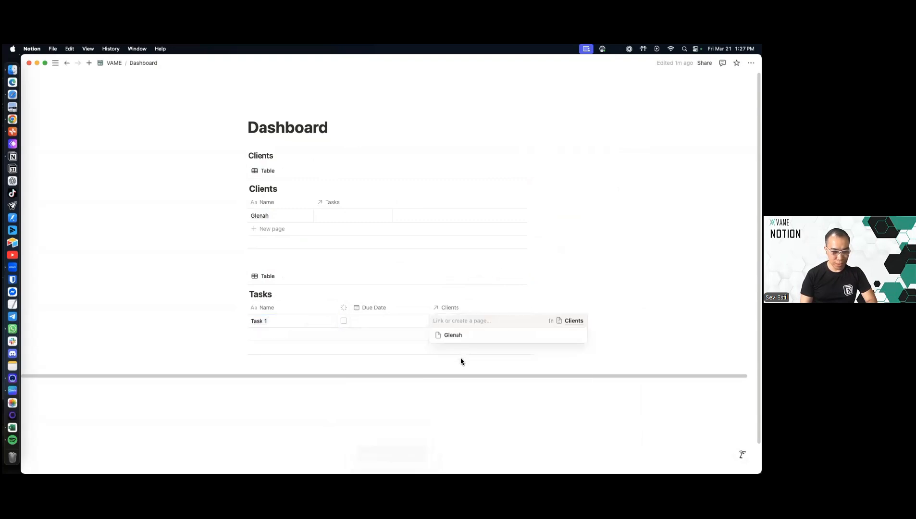
{"action": "left_click", "coordinate": [458, 338]}
{"action": "key", "text": "Escape"}
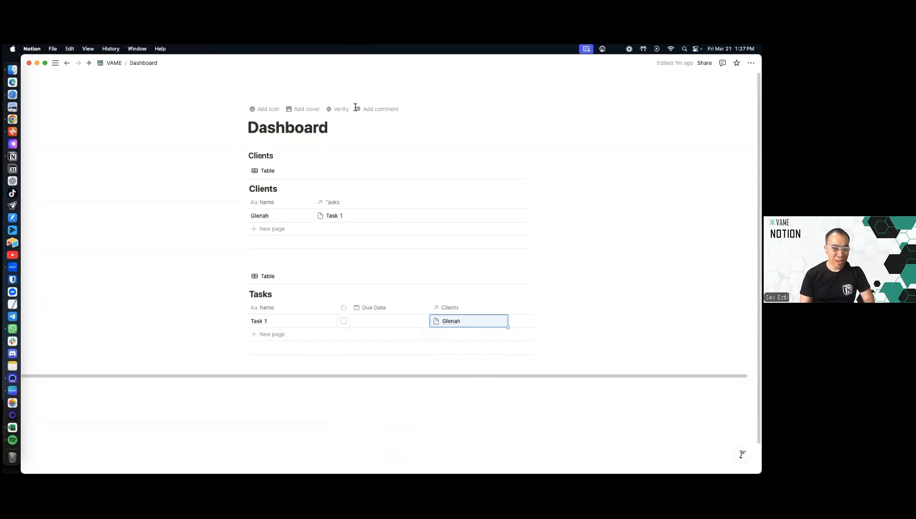
Give the Dashboard page the green line-chart icon
{"action": "left_click", "coordinate": [268, 109]}
{"action": "left_click", "coordinate": [217, 151]}
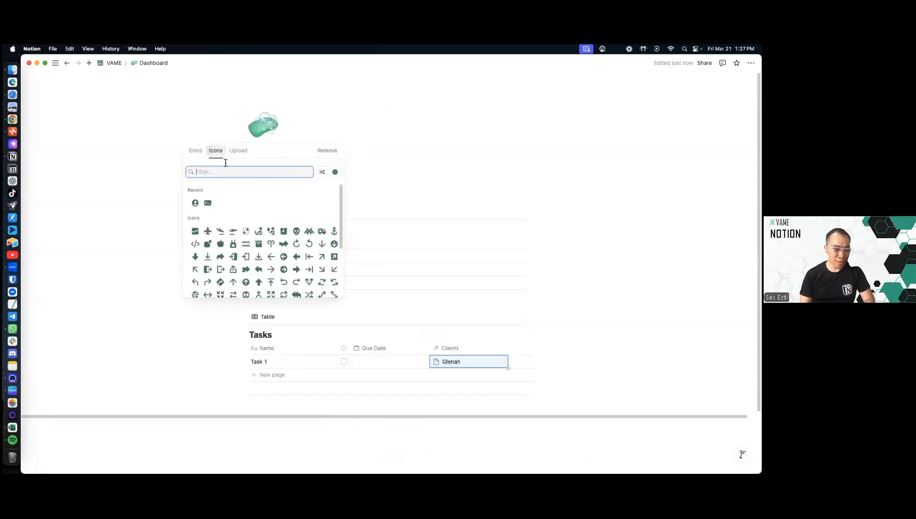
{"action": "left_click", "coordinate": [195, 231]}
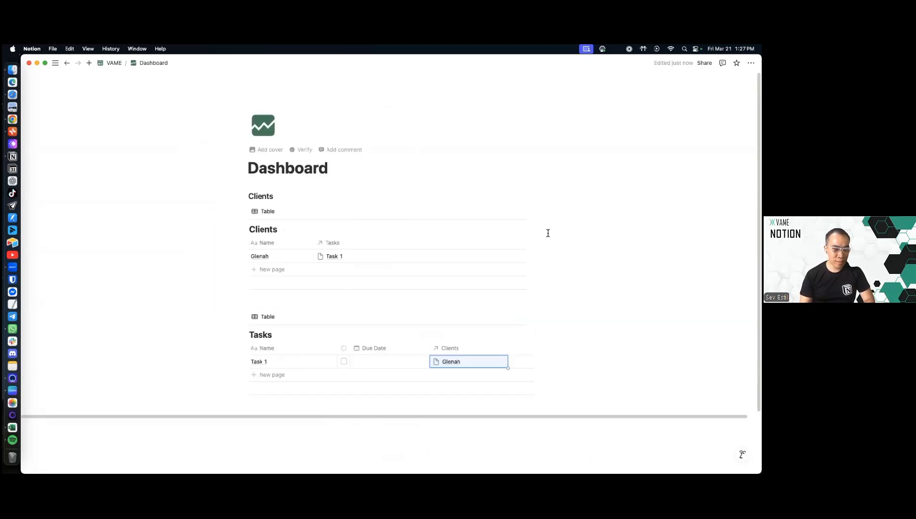
Color the Clients heading at the top of the page green
{"action": "left_click", "coordinate": [245, 195]}
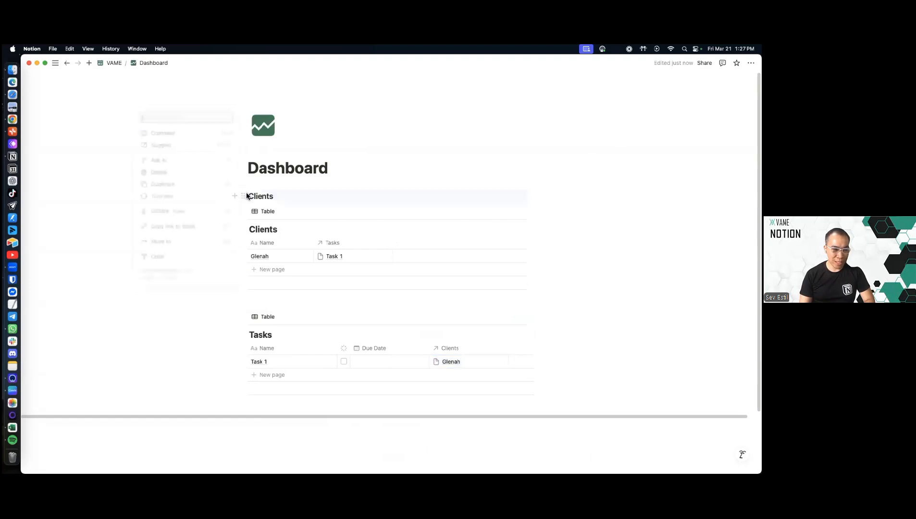
{"action": "mouse_move", "coordinate": [209, 257]}
{"action": "left_click", "coordinate": [273, 232]}
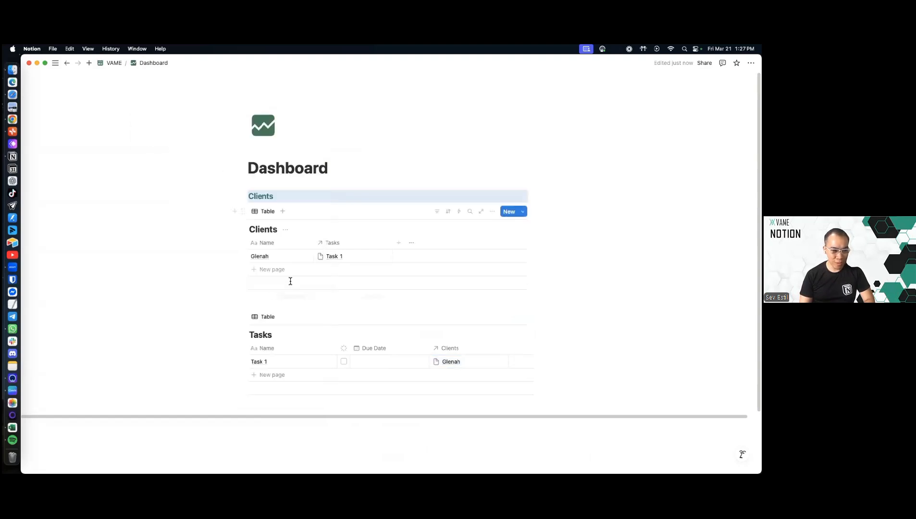
{"action": "left_click", "coordinate": [264, 337]}
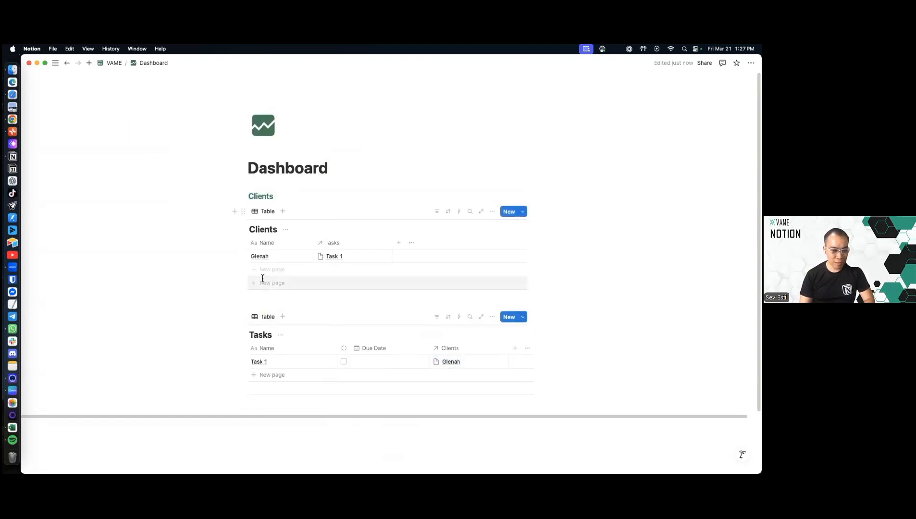
Duplicate the green Clients heading and rename the copy Tasks
{"action": "left_click", "coordinate": [258, 197]}
{"action": "key", "text": "super+d"}
{"action": "double_click", "coordinate": [260, 215]}
{"action": "type", "text": "Task"}
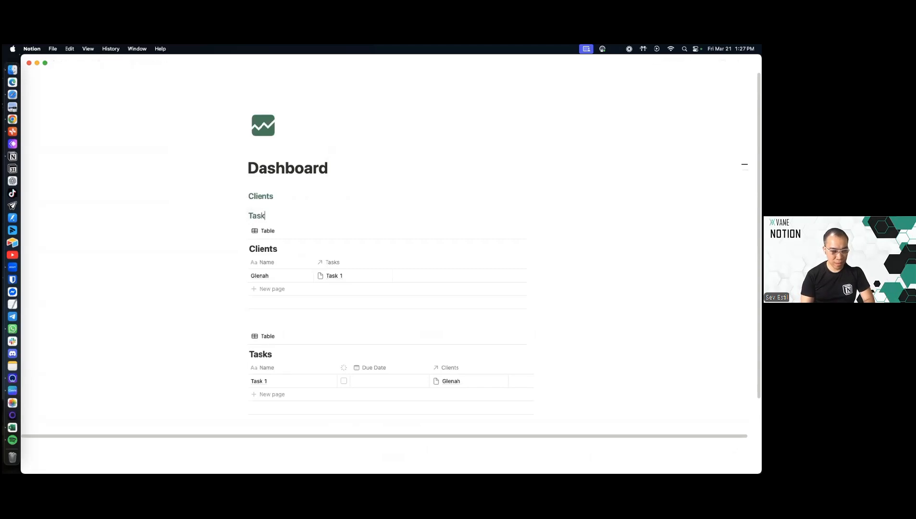
{"action": "type", "text": "s"}
Duplicate the Tasks heading, rename the copy Calendar, and move it below the Tasks table
{"action": "key", "text": "super+d"}
{"action": "double_click", "coordinate": [259, 235]}
{"action": "type", "text": "Ca"}
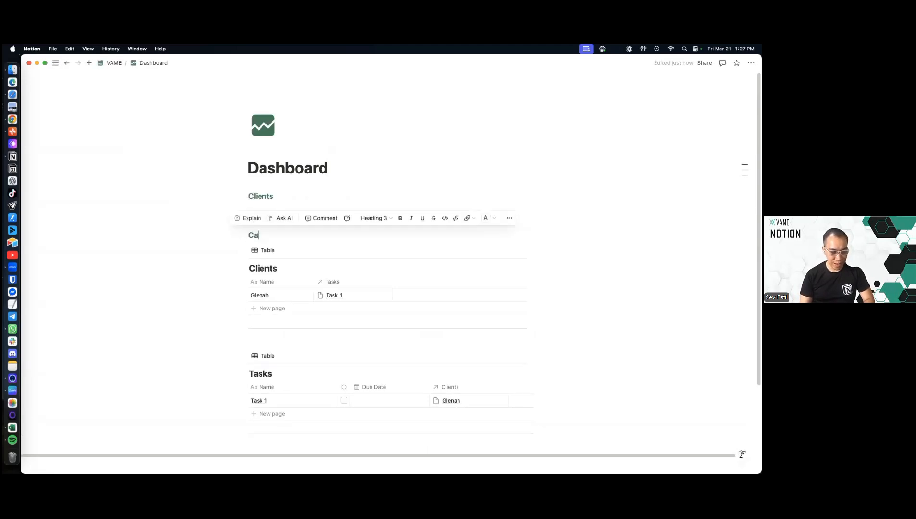
{"action": "type", "text": "lendar"}
{"action": "left_click_drag", "start_coordinate": [241, 235], "coordinate": [266, 440]}
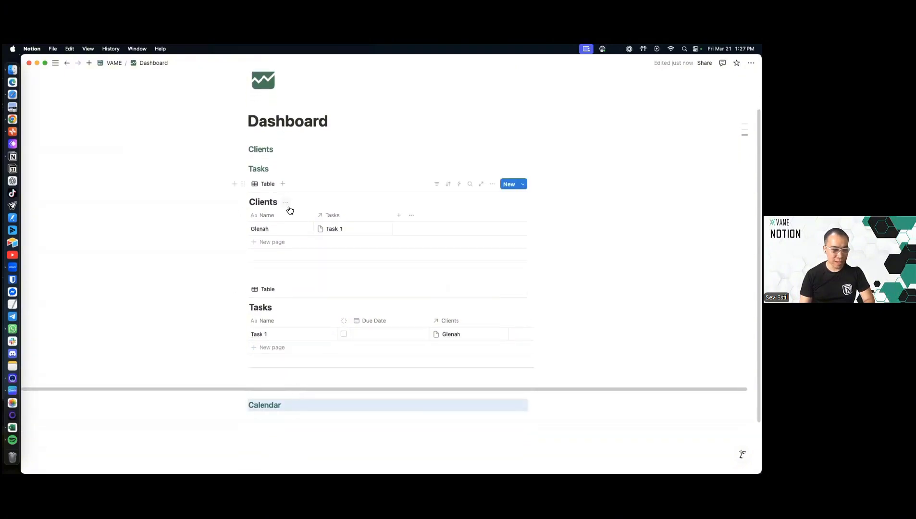
Set the Dashboard page to full width and turn off its table of contents
{"action": "left_click", "coordinate": [751, 63]}
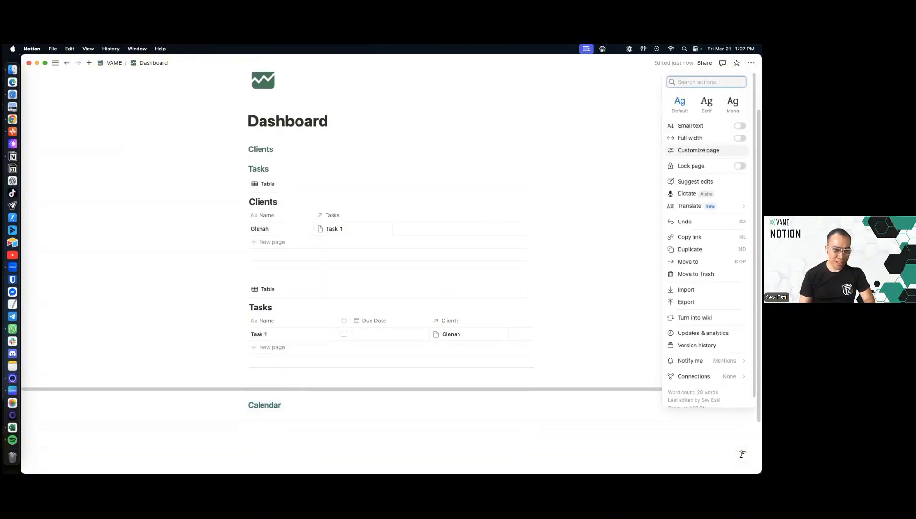
{"action": "left_click", "coordinate": [741, 138]}
{"action": "left_click", "coordinate": [699, 150]}
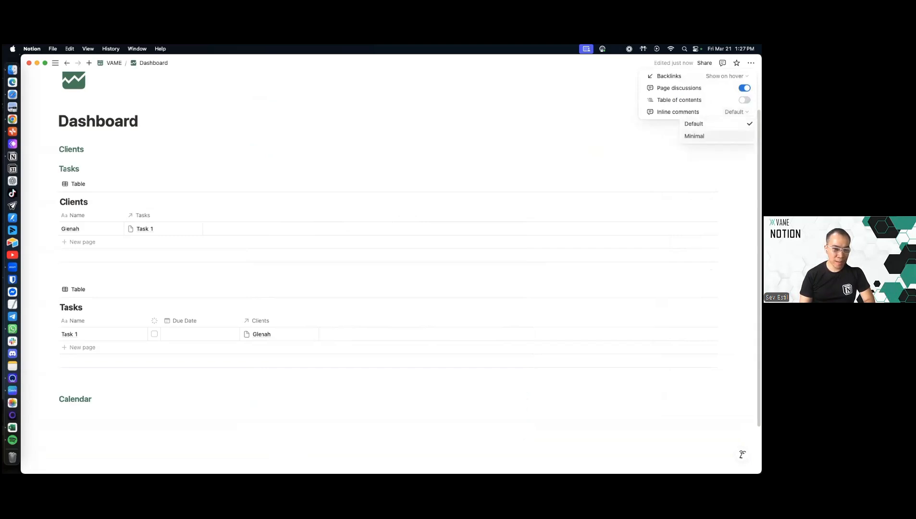
{"action": "left_click", "coordinate": [716, 124]}
{"action": "left_click", "coordinate": [727, 76]}
{"action": "left_click", "coordinate": [716, 112]}
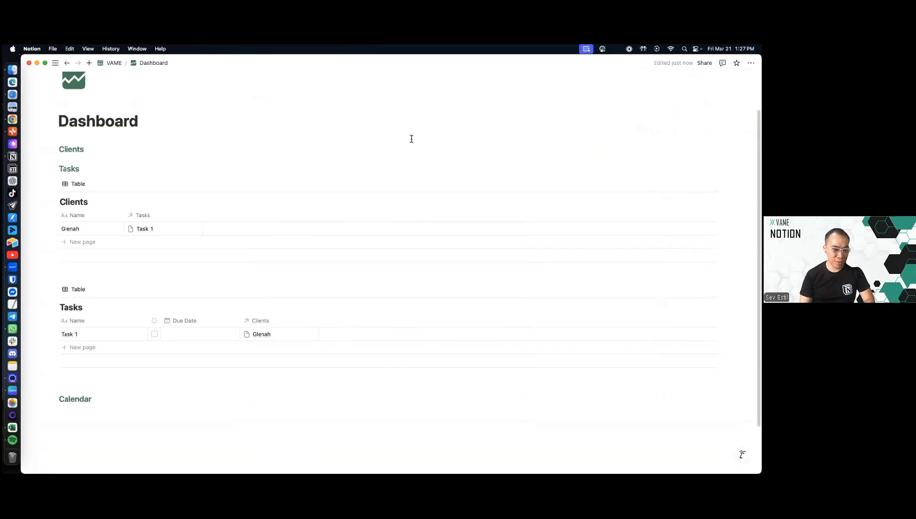
{"action": "left_click", "coordinate": [78, 185]}
{"action": "left_click", "coordinate": [53, 187]}
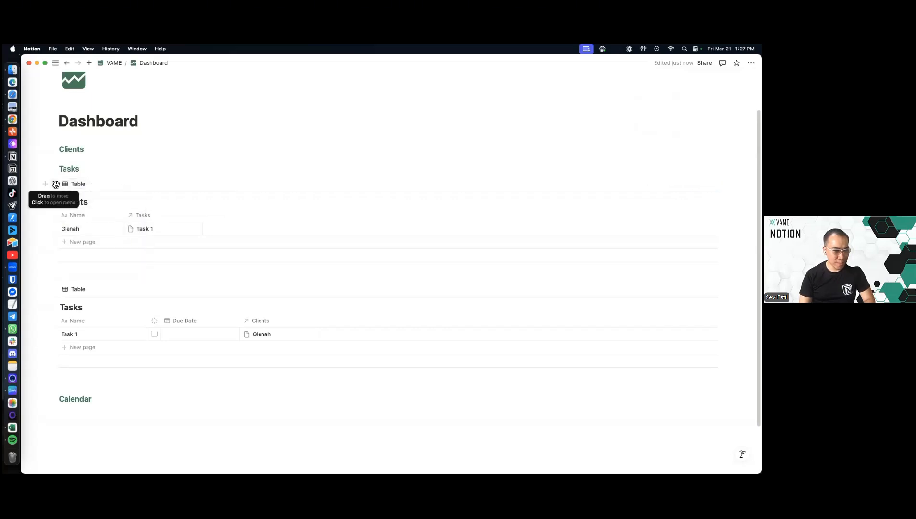
{"action": "left_click", "coordinate": [55, 185]}
{"action": "left_click", "coordinate": [56, 184]}
{"action": "left_click", "coordinate": [56, 184]}
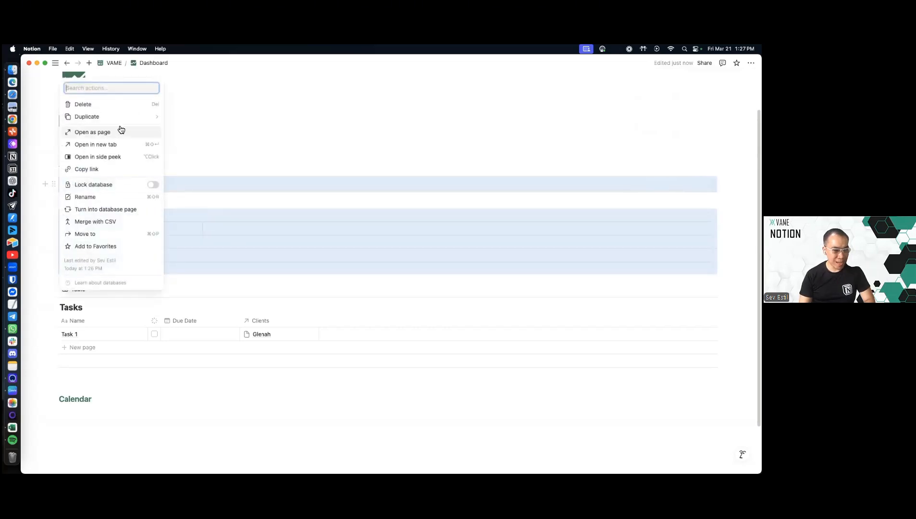
{"action": "key", "text": "Escape"}
Change the layout of the Clients database view to Gallery
{"action": "left_click", "coordinate": [681, 184]}
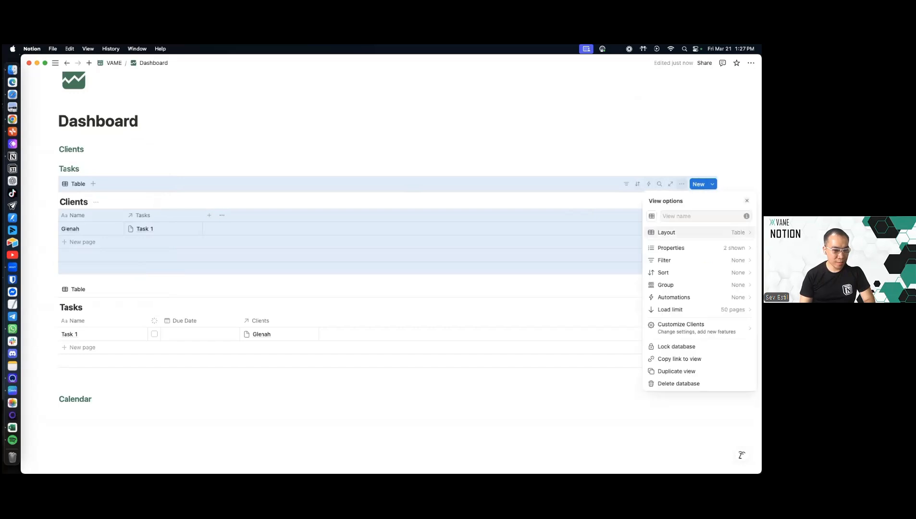
{"action": "left_click", "coordinate": [673, 232]}
{"action": "left_click", "coordinate": [686, 250]}
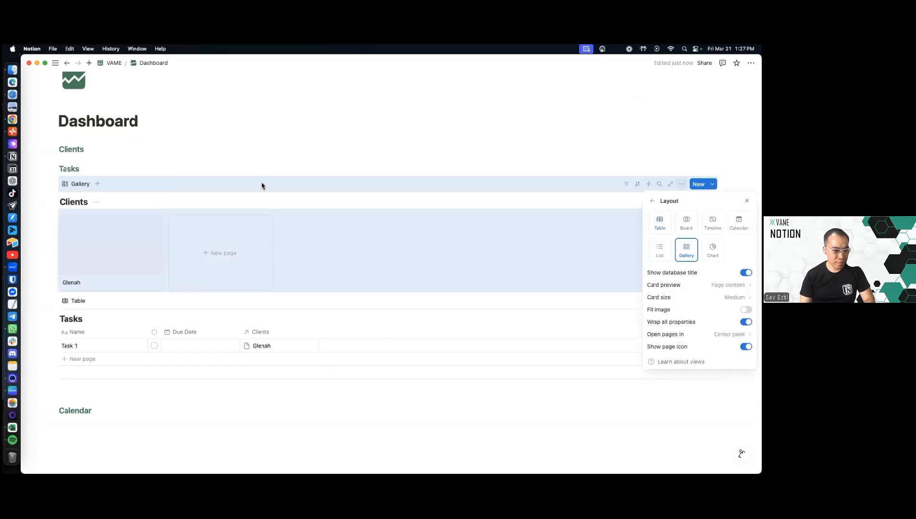
{"action": "key", "text": "Escape"}
Show the Tasks property on the Clients gallery cards and hide it again
{"action": "left_click", "coordinate": [682, 184]}
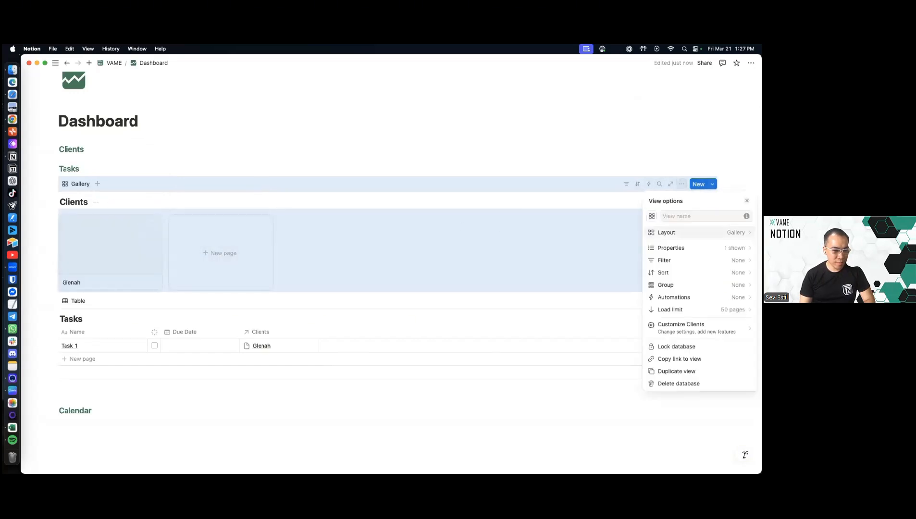
{"action": "left_click", "coordinate": [673, 248]}
{"action": "left_click", "coordinate": [741, 273]}
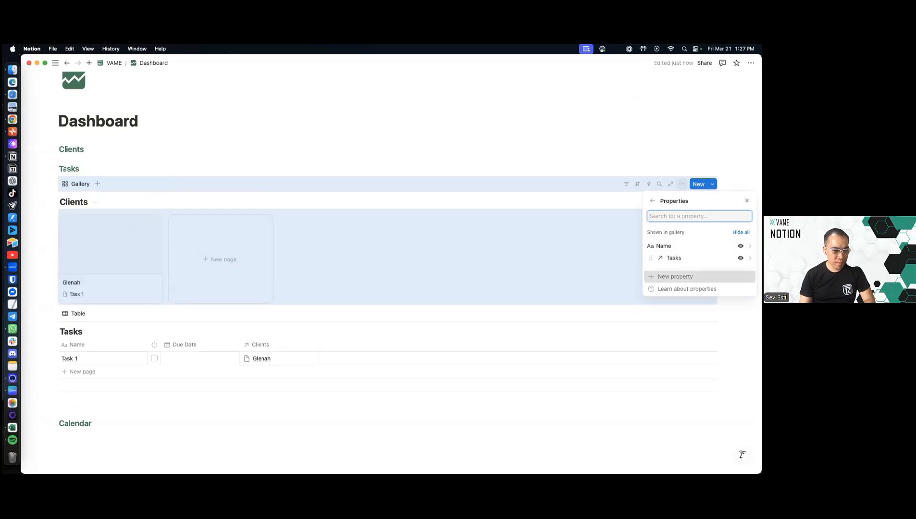
{"action": "left_click", "coordinate": [741, 275]}
{"action": "left_click", "coordinate": [652, 143]}
{"action": "left_click", "coordinate": [741, 258]}
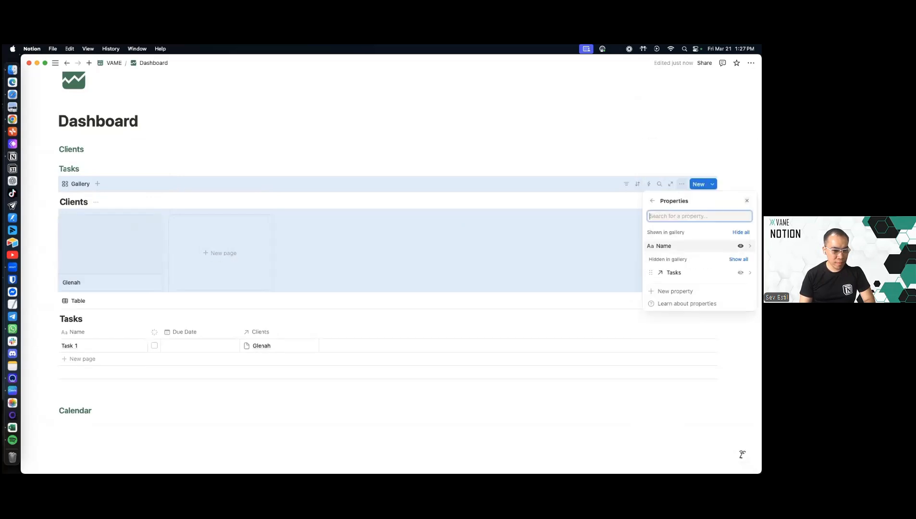
Turn off the card preview in the Clients gallery layout
{"action": "left_click", "coordinate": [652, 201]}
{"action": "left_click", "coordinate": [673, 232]}
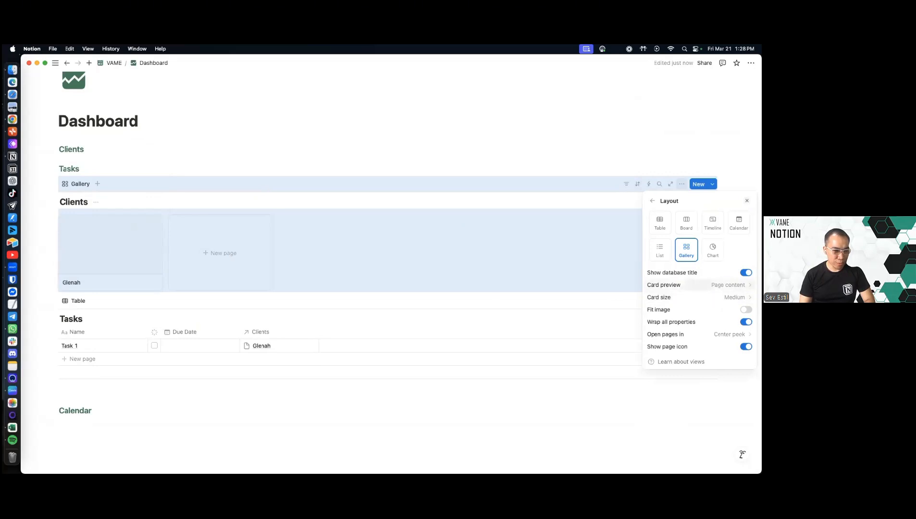
{"action": "left_click", "coordinate": [692, 285]}
{"action": "left_click", "coordinate": [678, 298]}
{"action": "left_click", "coordinate": [213, 206]}
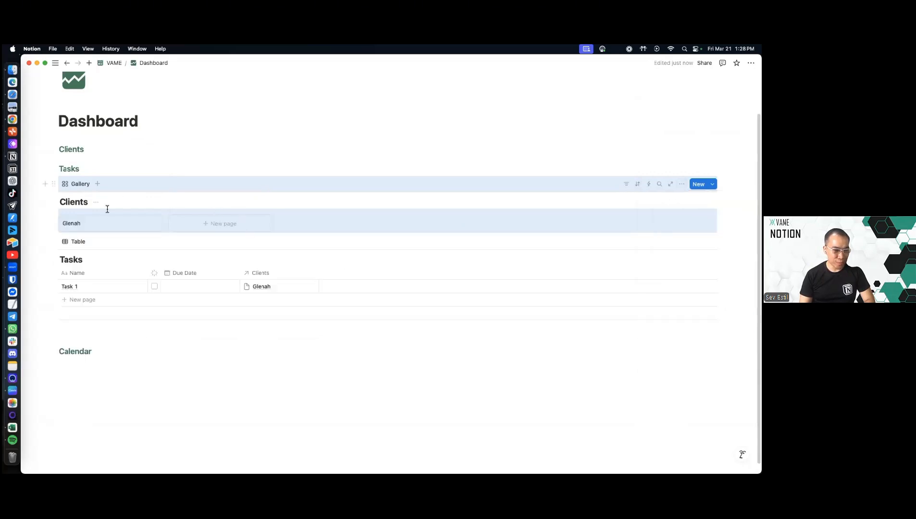
Create a new template for the Clients database with the green person icon
{"action": "left_click", "coordinate": [712, 184]}
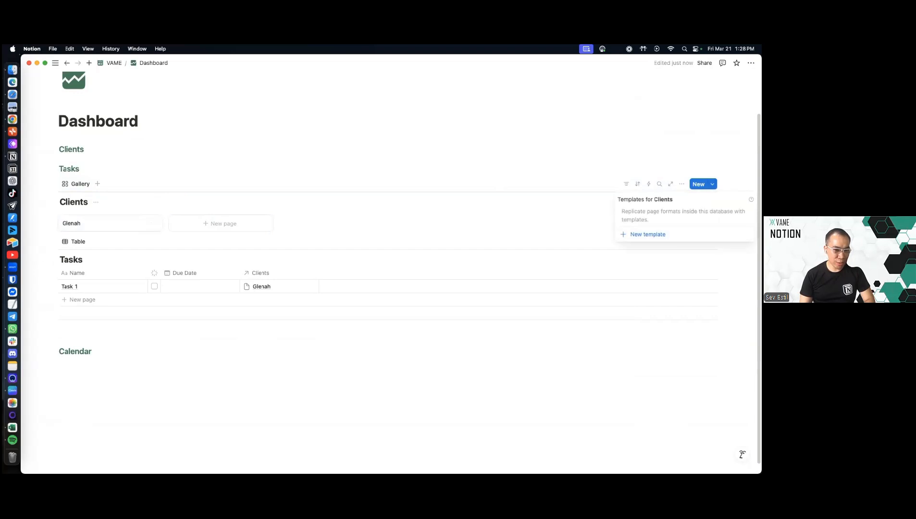
{"action": "left_click", "coordinate": [641, 234]}
{"action": "left_click", "coordinate": [265, 143]}
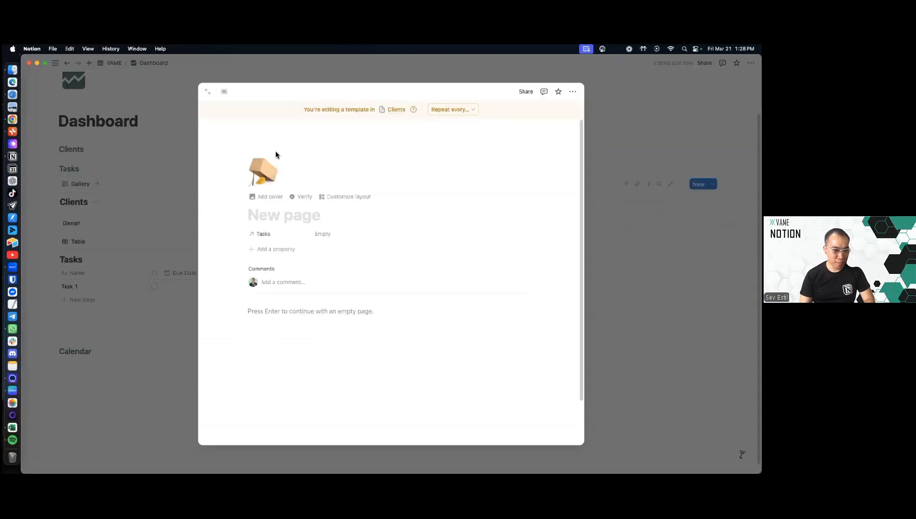
{"action": "left_click", "coordinate": [265, 168]}
{"action": "left_click", "coordinate": [215, 197]}
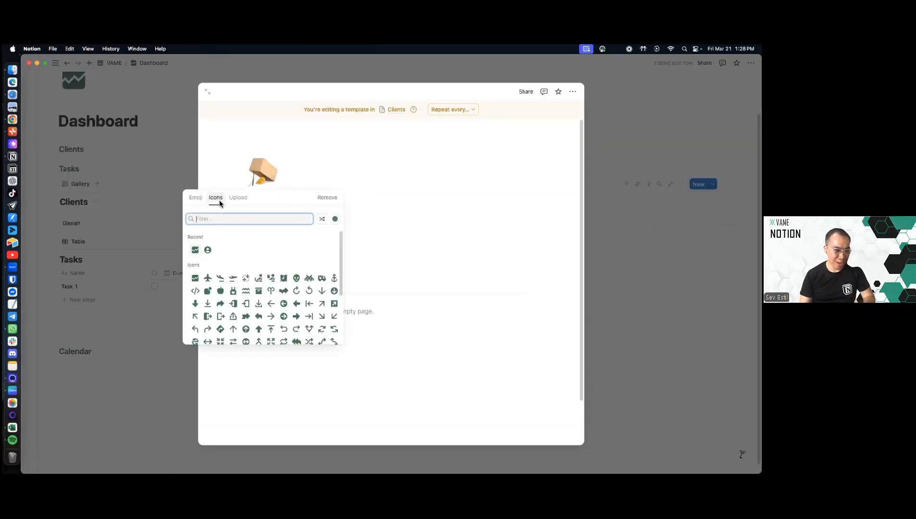
{"action": "left_click", "coordinate": [209, 250]}
{"action": "left_click", "coordinate": [112, 240]}
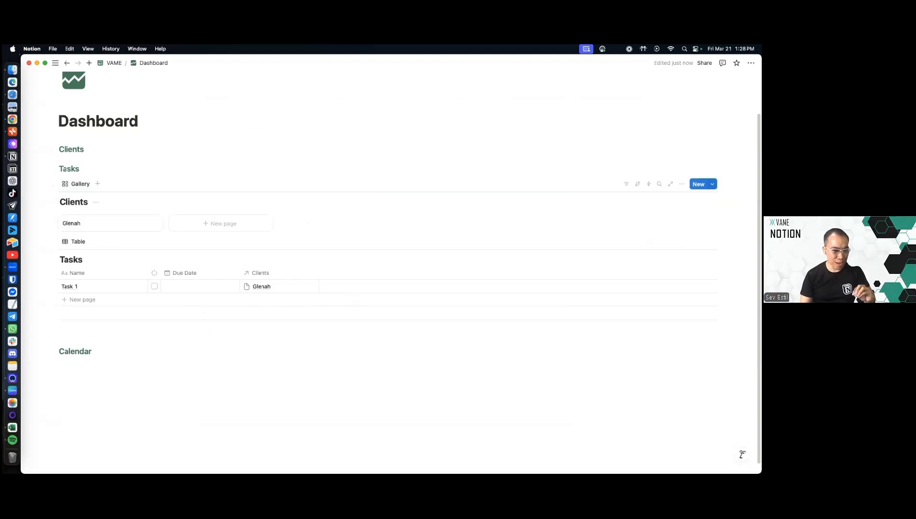
Set the new template as the default for all views in Clients
{"action": "left_click", "coordinate": [750, 213]}
{"action": "left_click", "coordinate": [673, 227]}
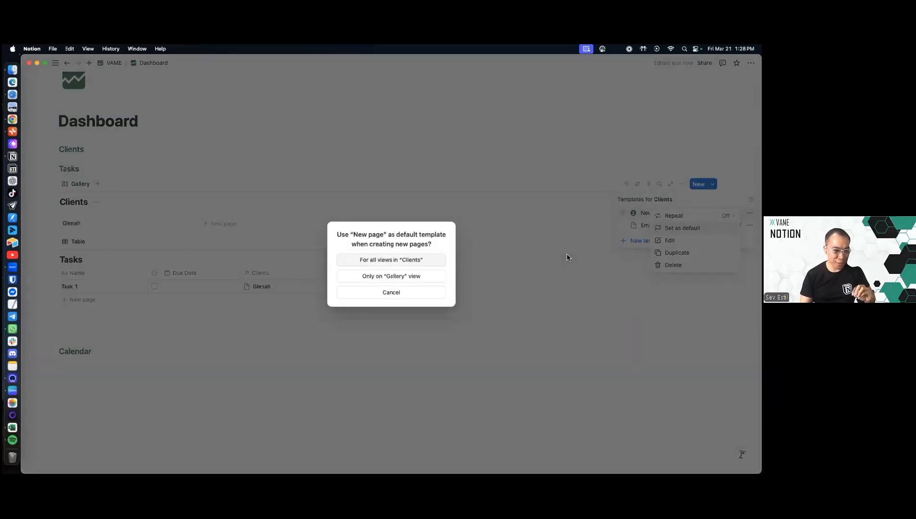
{"action": "left_click", "coordinate": [399, 260]}
Add two new pages to the Clients gallery from the default template and delete the original client card without an icon
{"action": "left_click", "coordinate": [184, 230]}
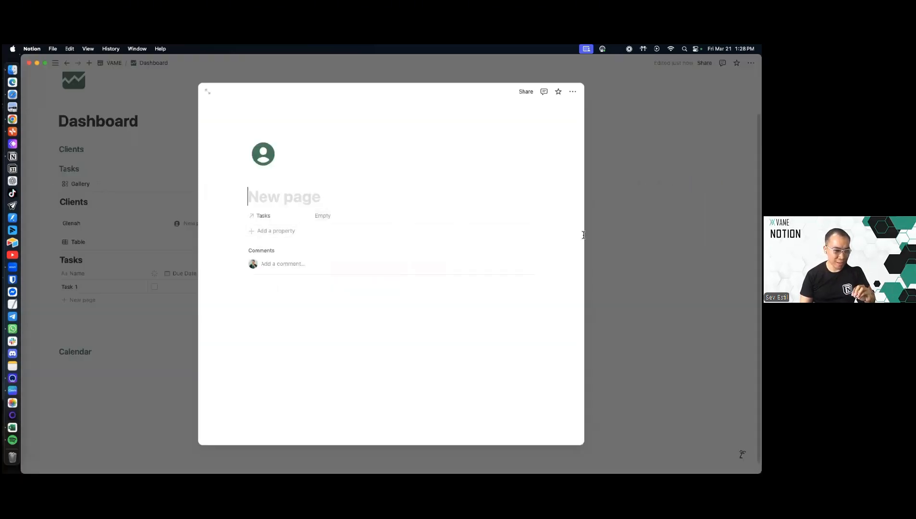
{"action": "left_click", "coordinate": [588, 234]}
{"action": "left_click", "coordinate": [331, 235]}
{"action": "key", "text": "Escape"}
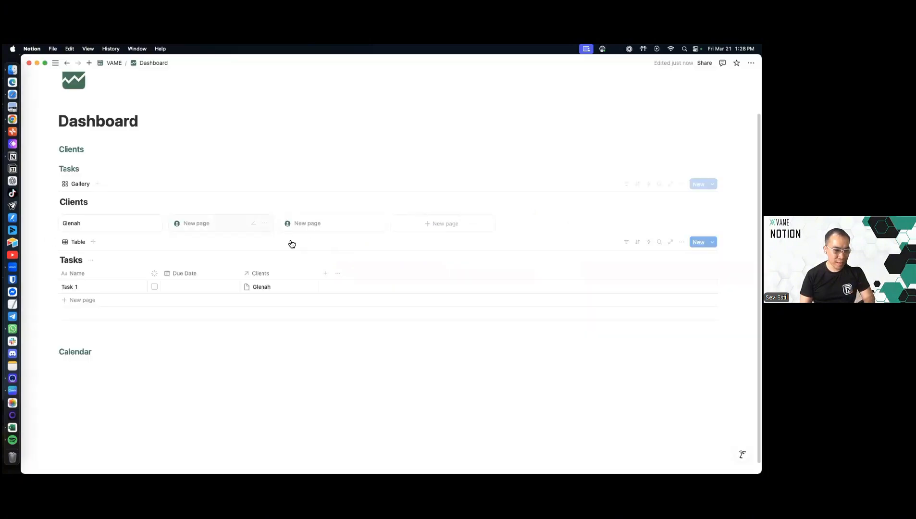
{"action": "right_click", "coordinate": [134, 226]}
{"action": "left_click", "coordinate": [162, 302]}
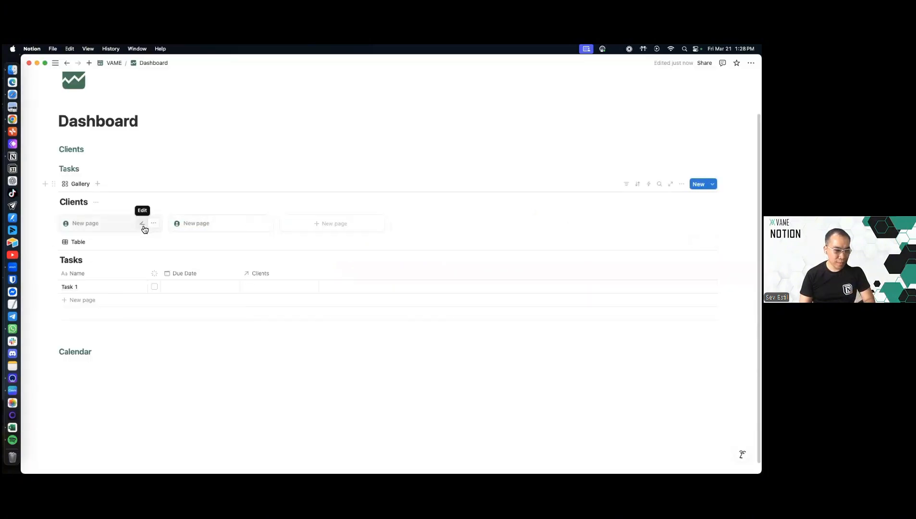
Enter a client's name on each of the two new cards in the Clients gallery
{"action": "left_click", "coordinate": [144, 224]}
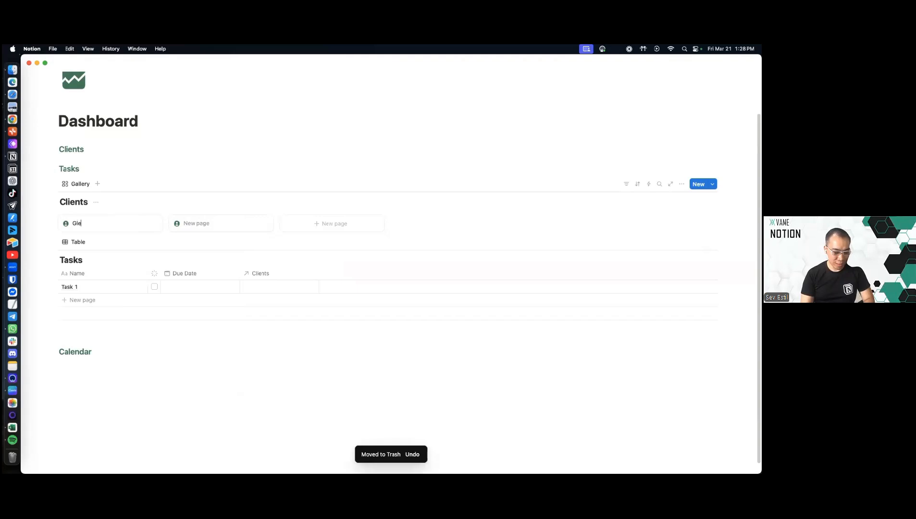
{"action": "left_click", "coordinate": [254, 225]}
{"action": "type", "text": "Sev"}
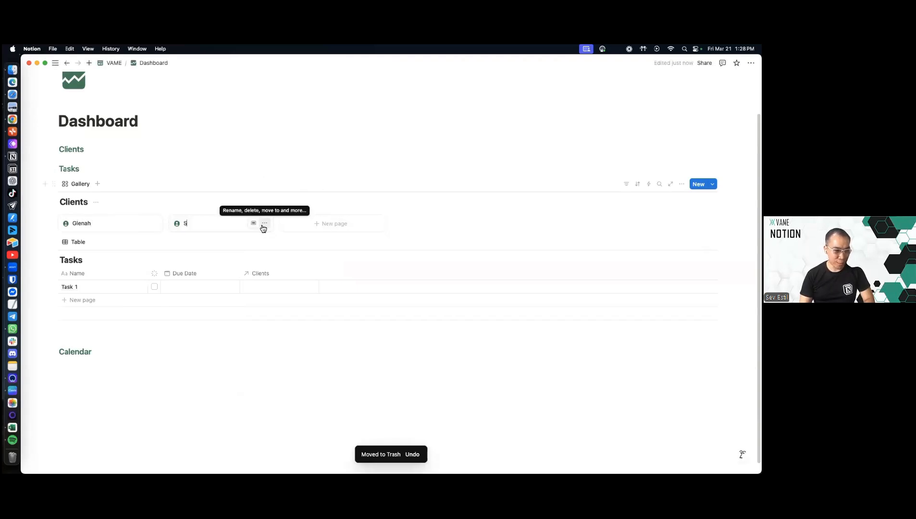
{"action": "key", "text": "Return"}
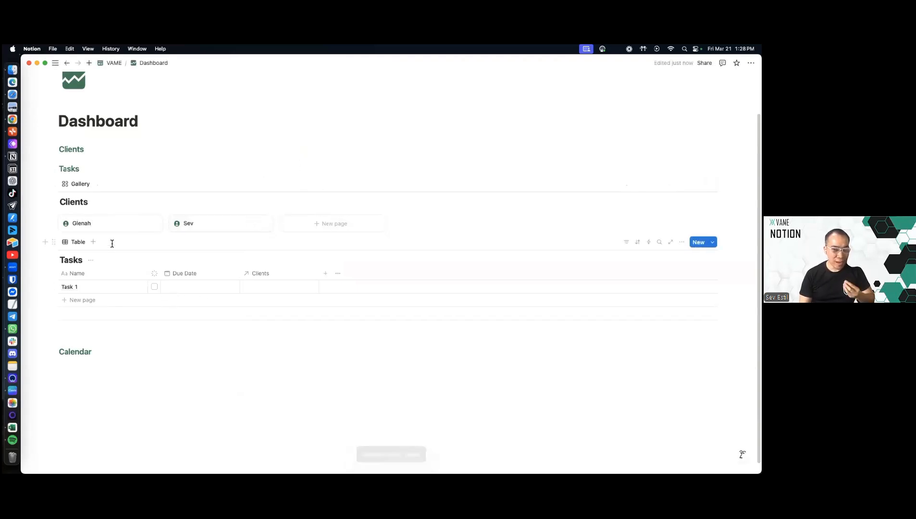
Copy the link to the Tasks table view and paste it as a linked database view in the default Clients template
{"action": "left_click", "coordinate": [81, 243]}
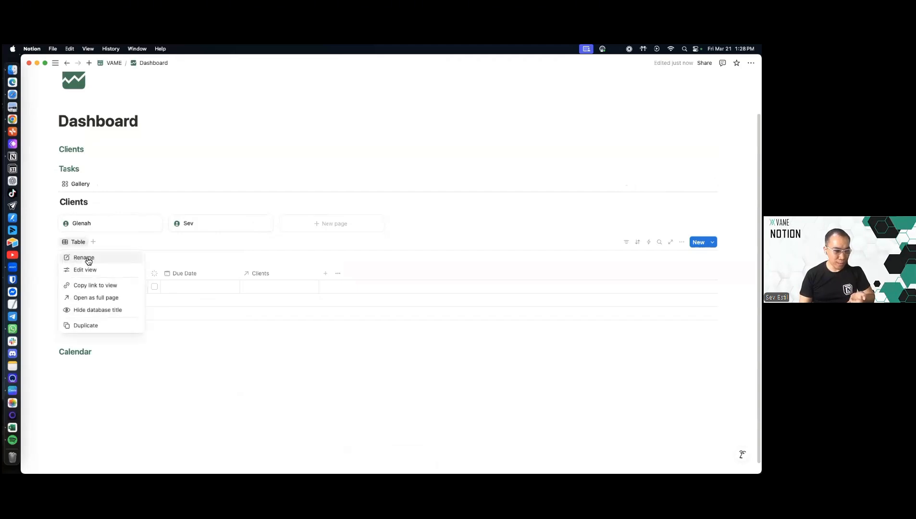
{"action": "left_click", "coordinate": [118, 289]}
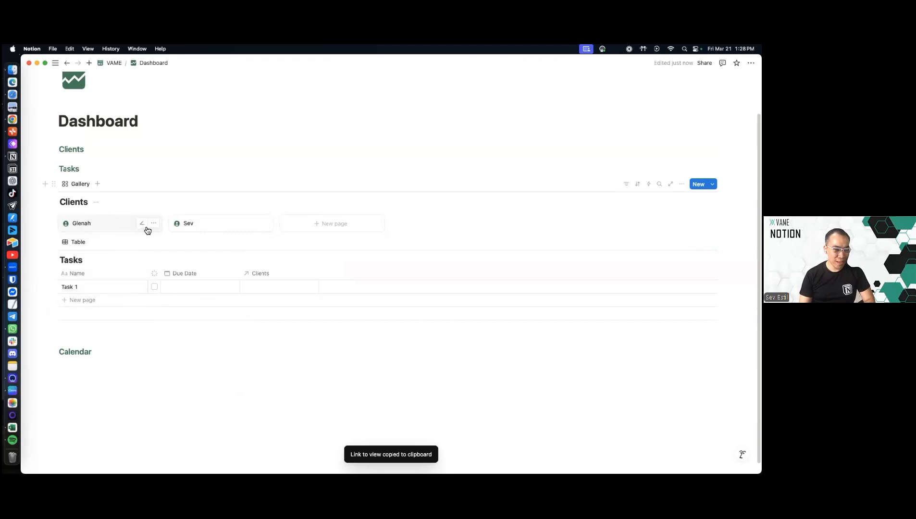
{"action": "left_click", "coordinate": [712, 184]}
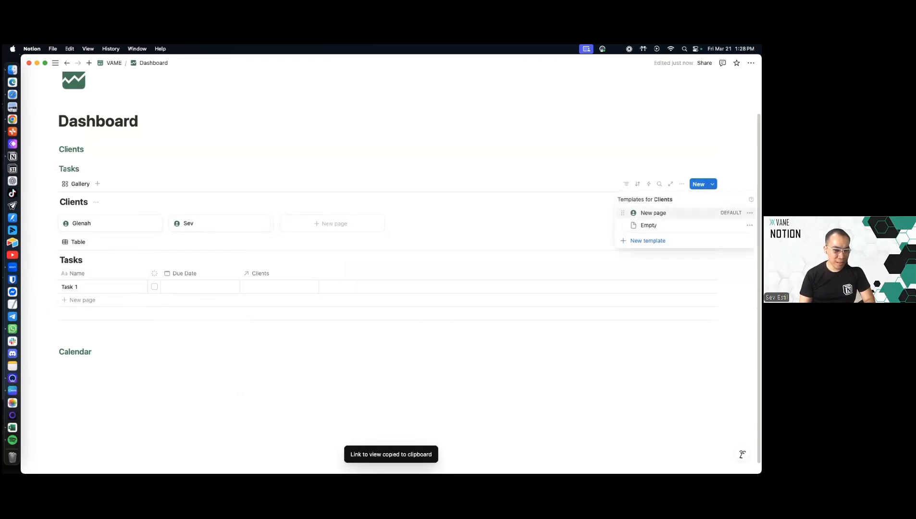
{"action": "left_click", "coordinate": [749, 214]}
{"action": "left_click", "coordinate": [673, 241]}
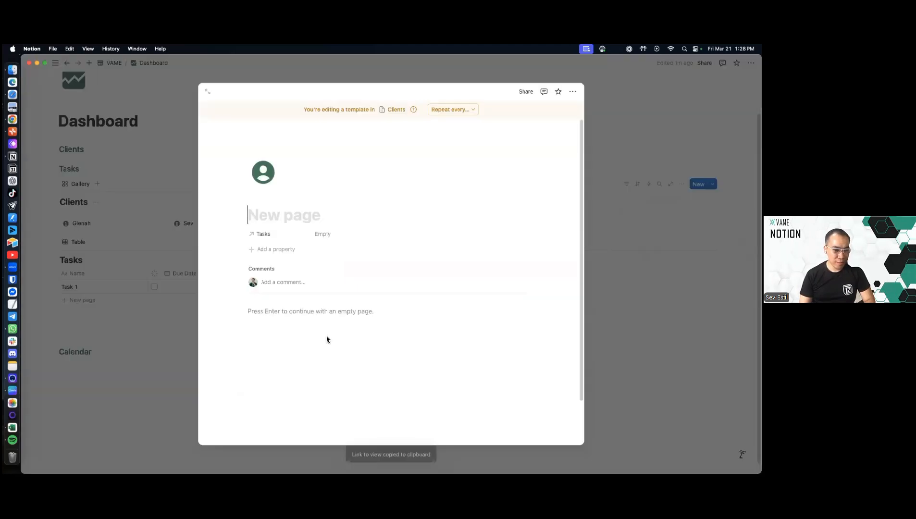
{"action": "left_click", "coordinate": [322, 312]}
{"action": "key", "text": "super+v"}
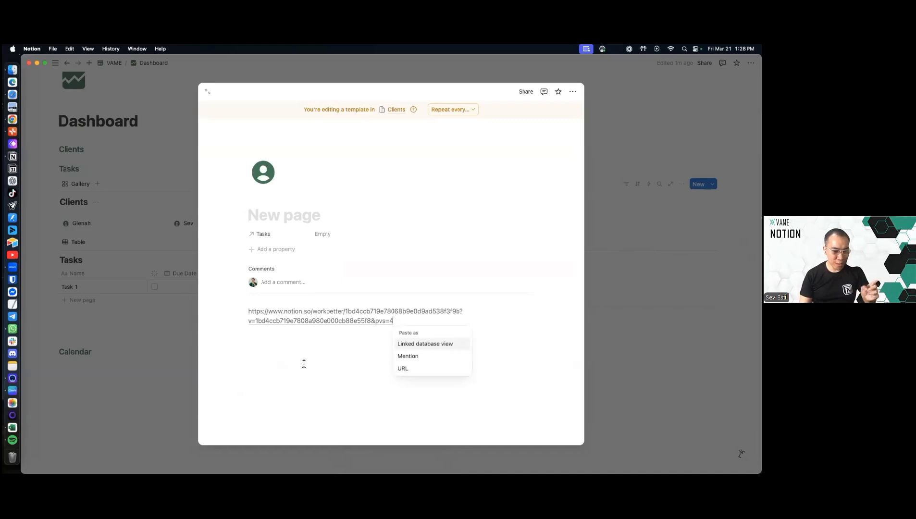
{"action": "left_click", "coordinate": [421, 344]}
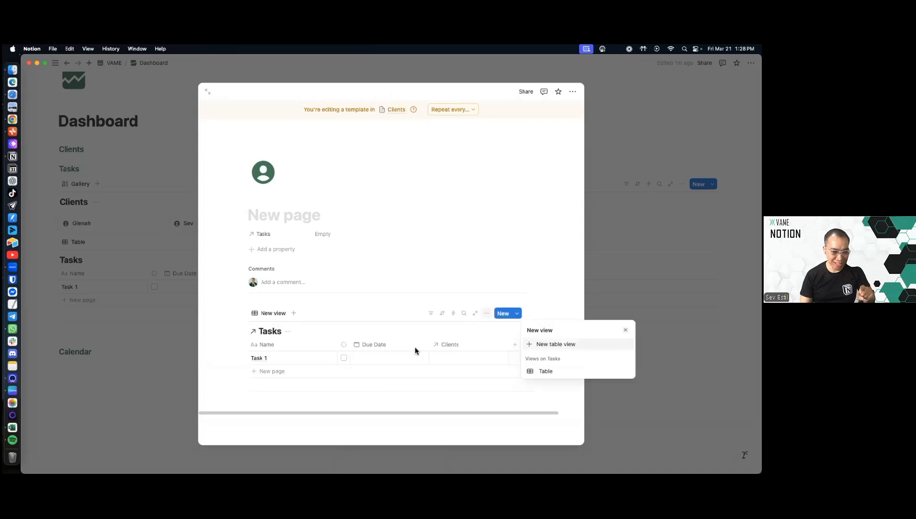
Hide the title of the linked Tasks database in the template and rename its table view to To Do
{"action": "left_click", "coordinate": [289, 335]}
{"action": "left_click", "coordinate": [296, 374]}
{"action": "left_click", "coordinate": [264, 313]}
{"action": "left_click", "coordinate": [278, 334]}
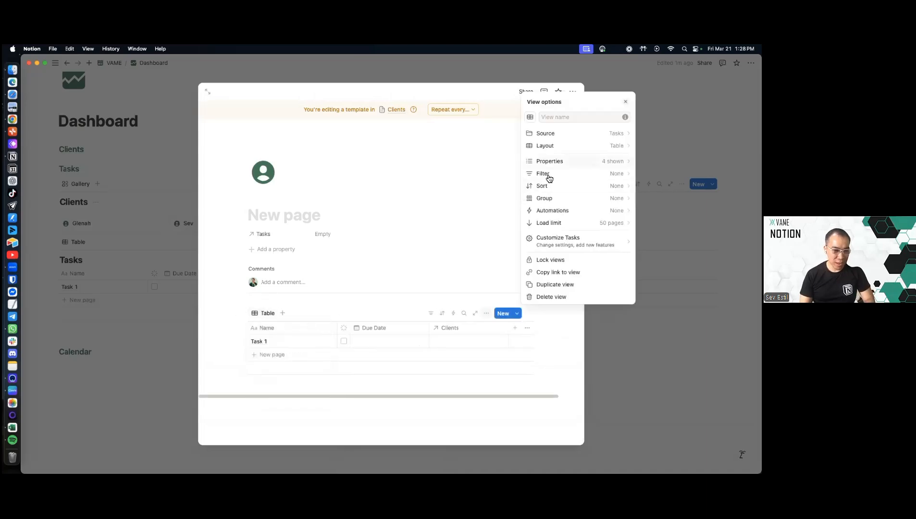
{"action": "left_click", "coordinate": [567, 117]}
{"action": "type", "text": "Tdp"}
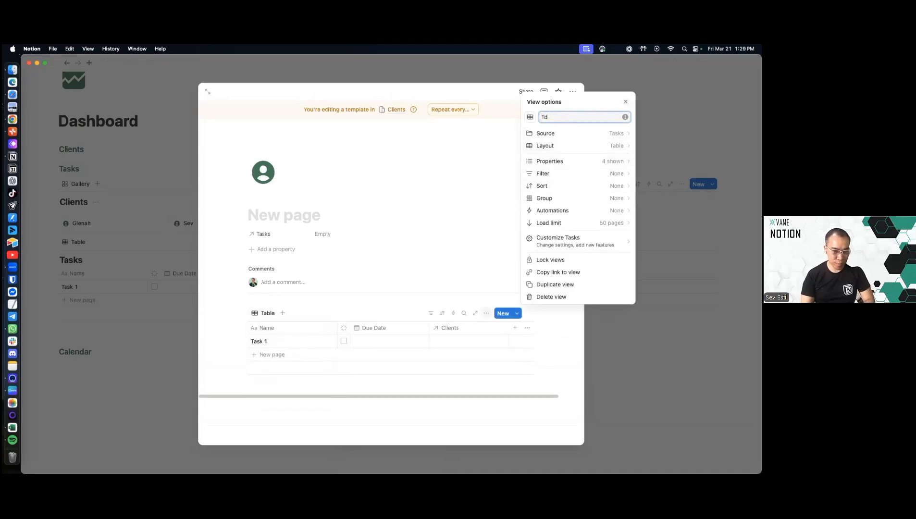
{"action": "key", "text": "BackSpace"}
{"action": "type", "text": "o DO"}
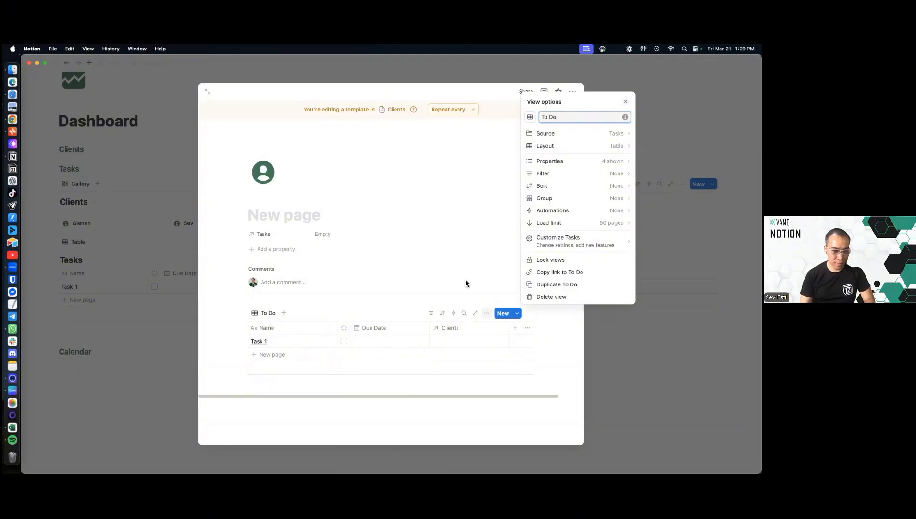
Filter the To Do view by Status to include the To-do and In progress groups
{"action": "left_click", "coordinate": [559, 175]}
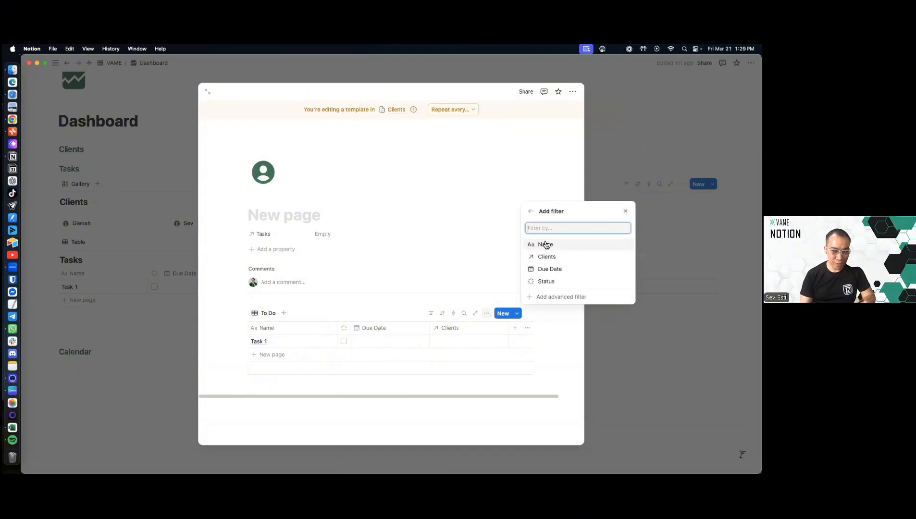
{"action": "left_click", "coordinate": [566, 283]}
{"action": "left_click", "coordinate": [569, 288]}
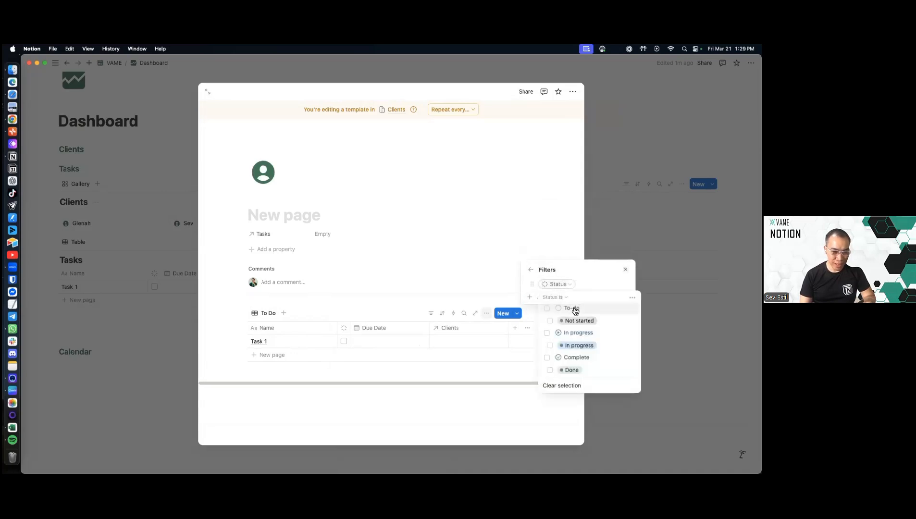
{"action": "left_click", "coordinate": [558, 308]}
{"action": "left_click", "coordinate": [567, 332]}
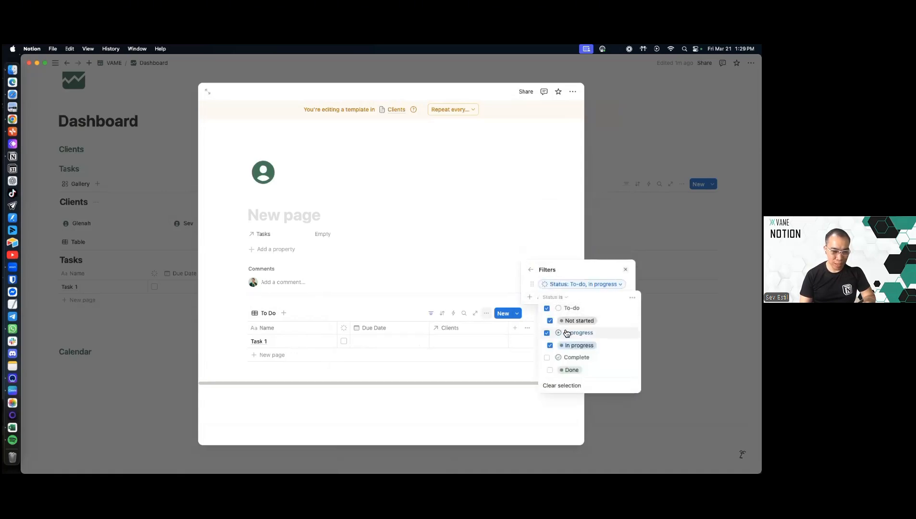
{"action": "left_click", "coordinate": [505, 420]}
Add a second filter to the To Do view so that Clients contains the template's New page, and collapse the filter bar
{"action": "left_click", "coordinate": [490, 329]}
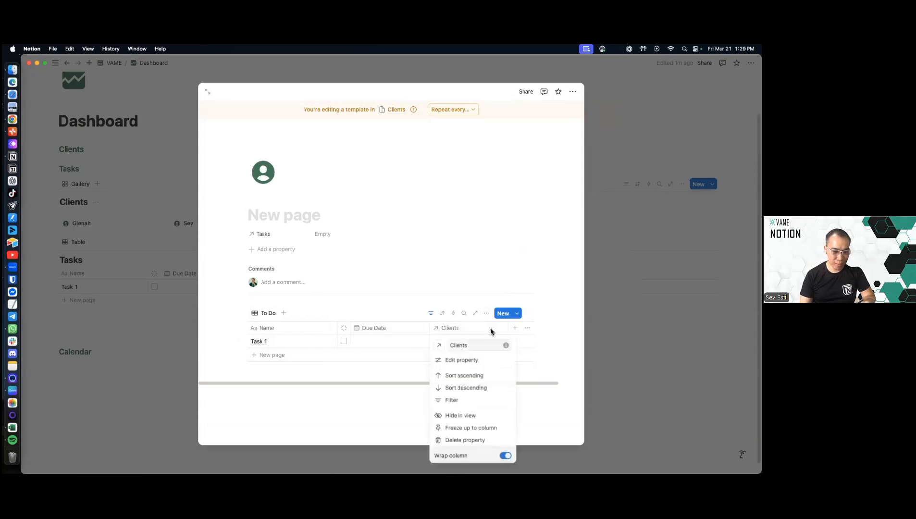
{"action": "left_click", "coordinate": [440, 274]}
{"action": "left_click", "coordinate": [432, 315]}
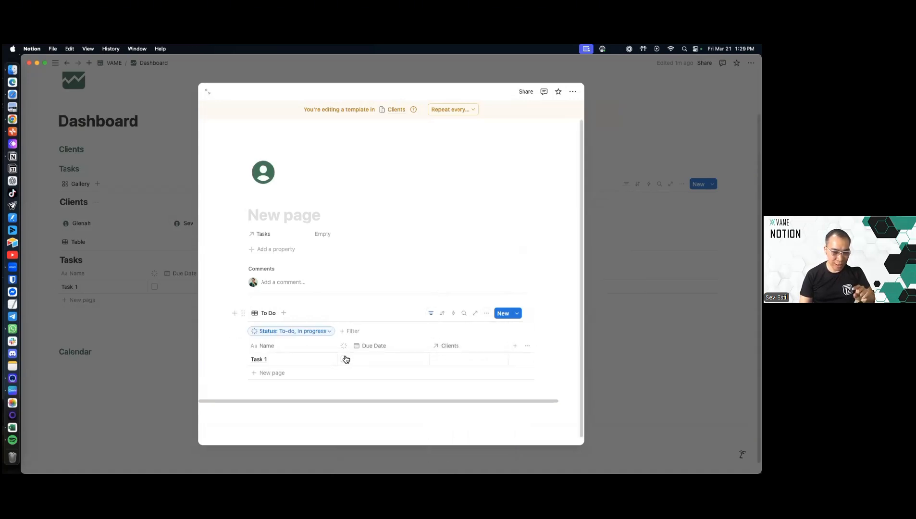
{"action": "left_click", "coordinate": [350, 331]}
{"action": "left_click", "coordinate": [375, 379]}
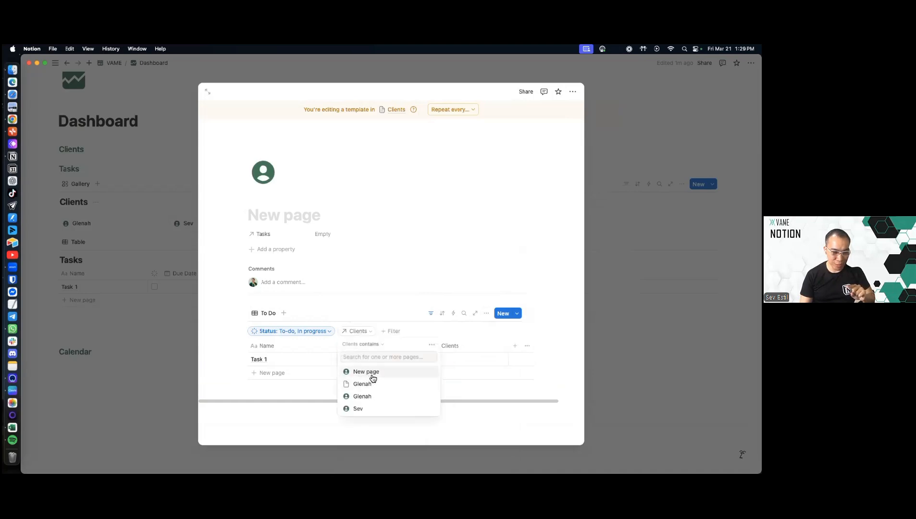
{"action": "left_click", "coordinate": [373, 377]}
{"action": "left_click", "coordinate": [430, 314]}
{"action": "left_click", "coordinate": [431, 314]}
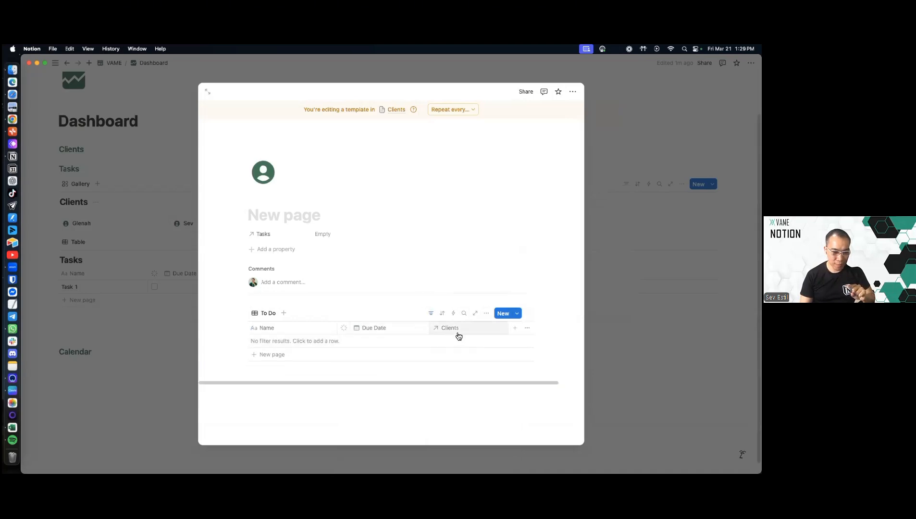
Hide the Clients column in the To Do view and add a Count all calculation under the Name column
{"action": "left_click", "coordinate": [459, 335]}
{"action": "left_click", "coordinate": [462, 416]}
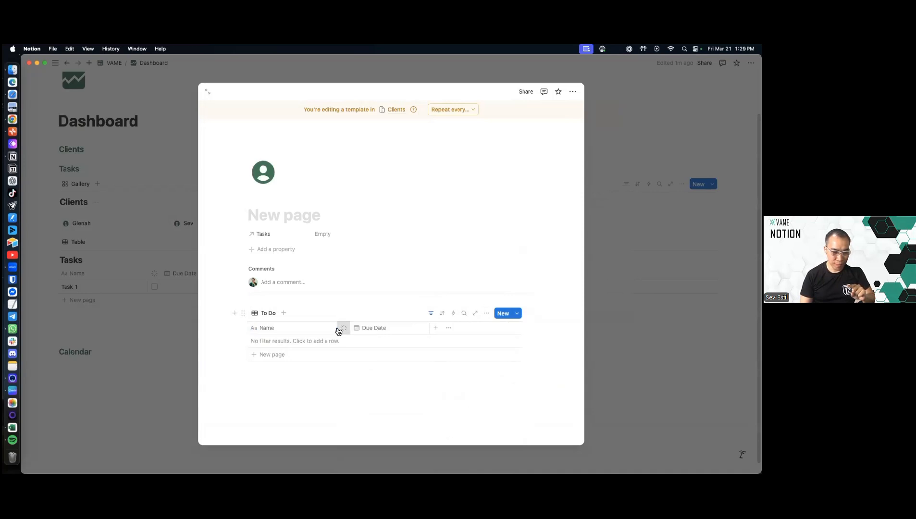
{"action": "left_click", "coordinate": [321, 368]}
{"action": "mouse_move", "coordinate": [321, 395]}
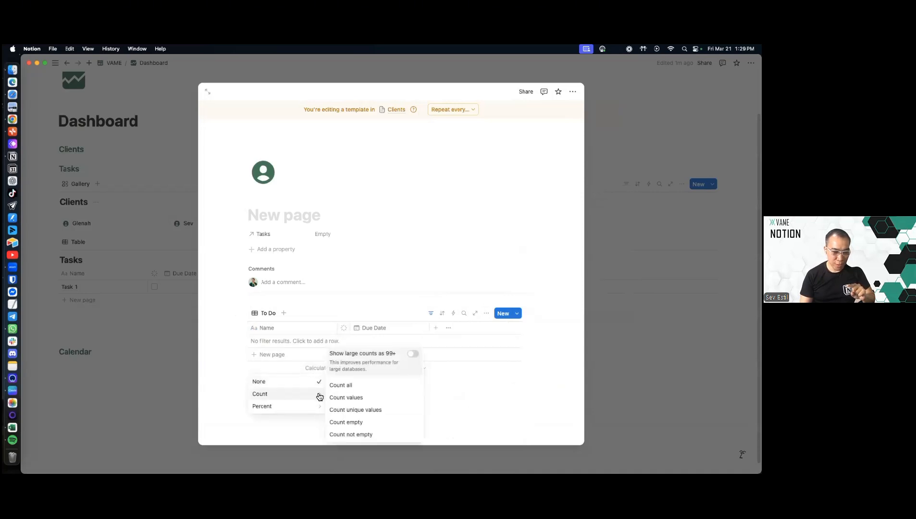
{"action": "left_click", "coordinate": [370, 387]}
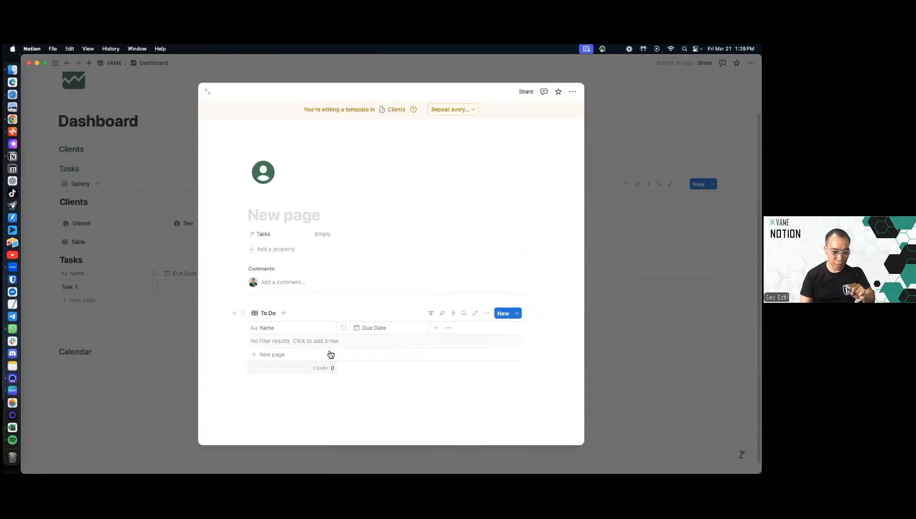
Widen the Name column of the To Do view slightly
{"action": "left_click_drag", "start_coordinate": [338, 328], "coordinate": [366, 330]}
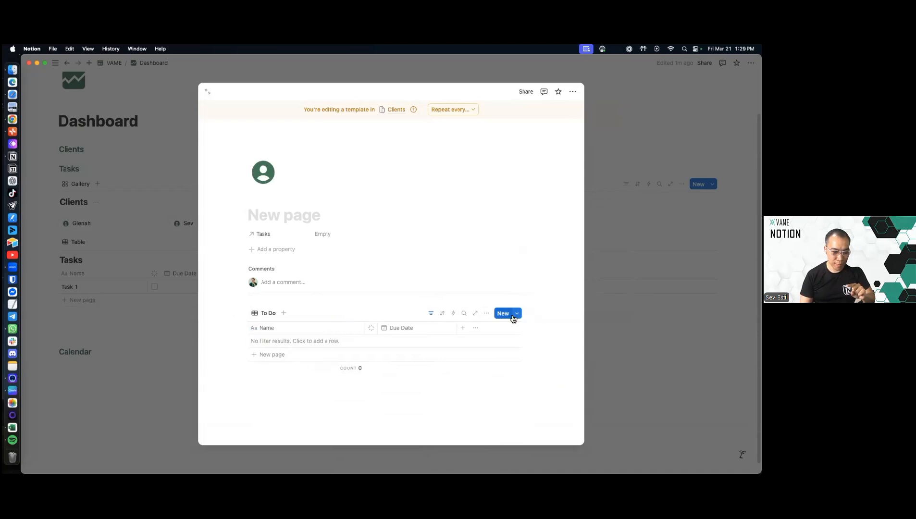
{"action": "left_click", "coordinate": [517, 314]}
{"action": "key", "text": "Escape"}
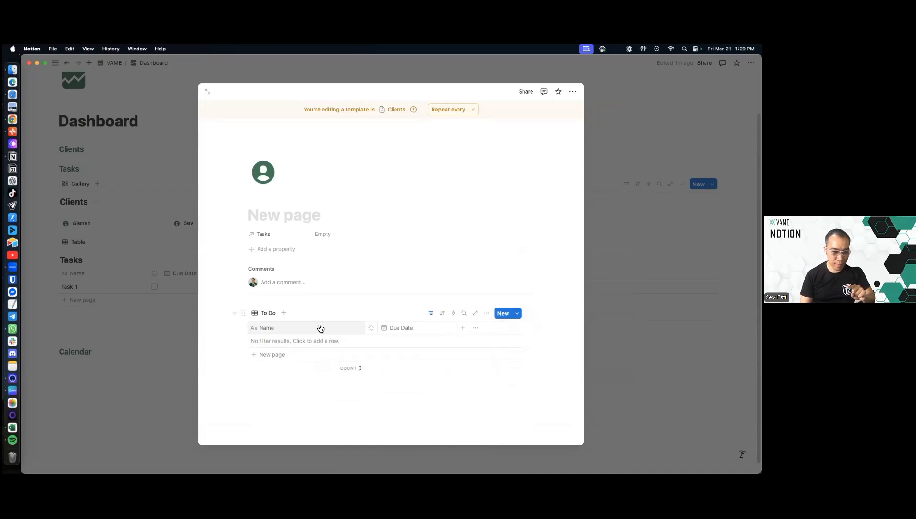
{"action": "left_click", "coordinate": [283, 314]}
{"action": "left_click", "coordinate": [284, 316]}
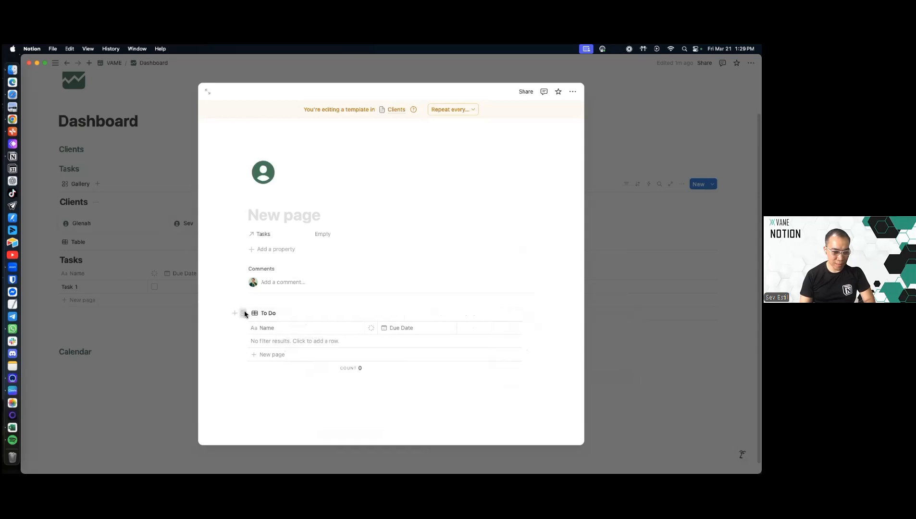
Duplicate the linked To Do database block within the Clients template
{"action": "left_click", "coordinate": [244, 313]}
{"action": "left_click", "coordinate": [258, 315]}
{"action": "left_click", "coordinate": [244, 313]}
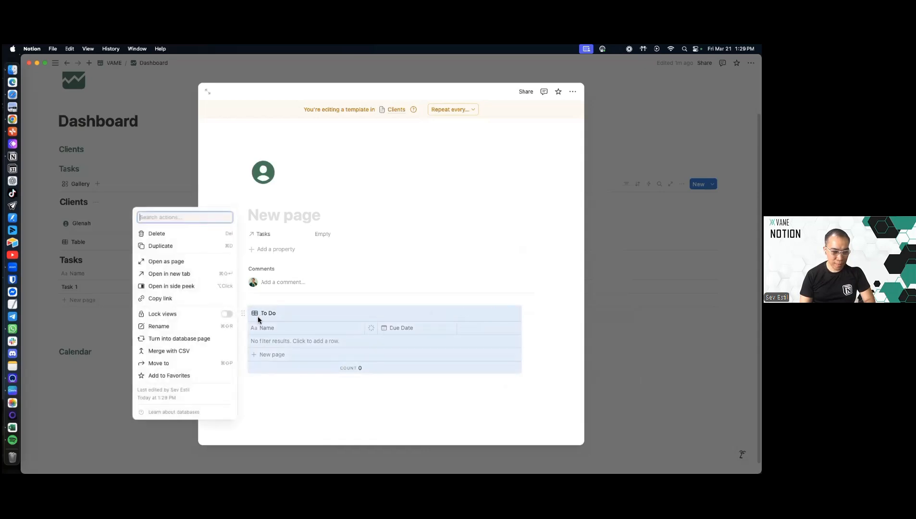
{"action": "key", "text": "super+d"}
{"action": "scroll", "coordinate": [332, 351], "scroll_direction": "down", "scroll_amount": 2}
{"action": "left_click", "coordinate": [266, 332]}
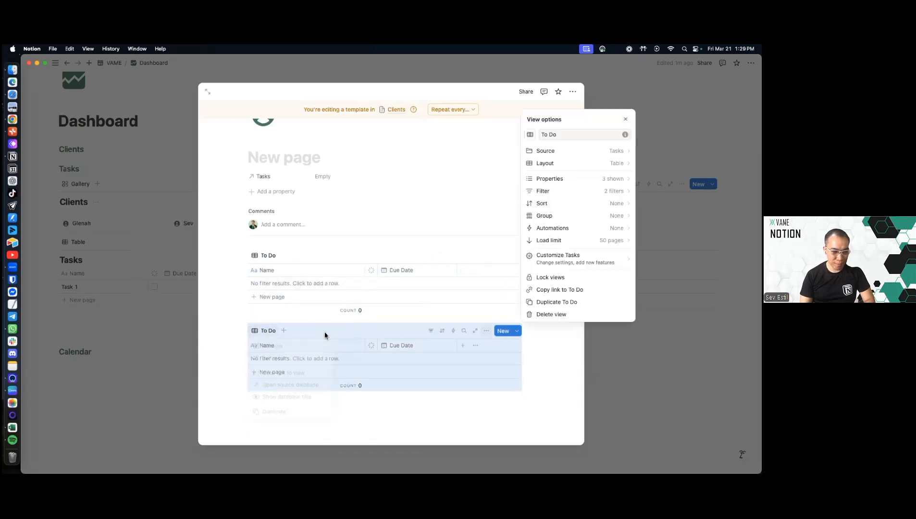
Duplicate the To Do view inside the upper linked database and name the copy Done
{"action": "left_click", "coordinate": [263, 259]}
{"action": "left_click", "coordinate": [265, 255]}
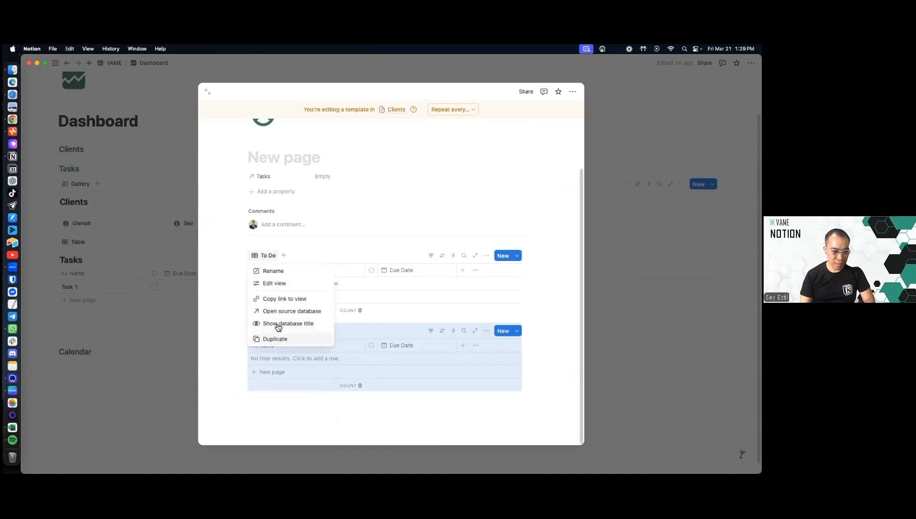
{"action": "left_click", "coordinate": [274, 339]}
{"action": "left_click", "coordinate": [587, 269]}
{"action": "key", "text": "super+a"}
{"action": "type", "text": "D"}
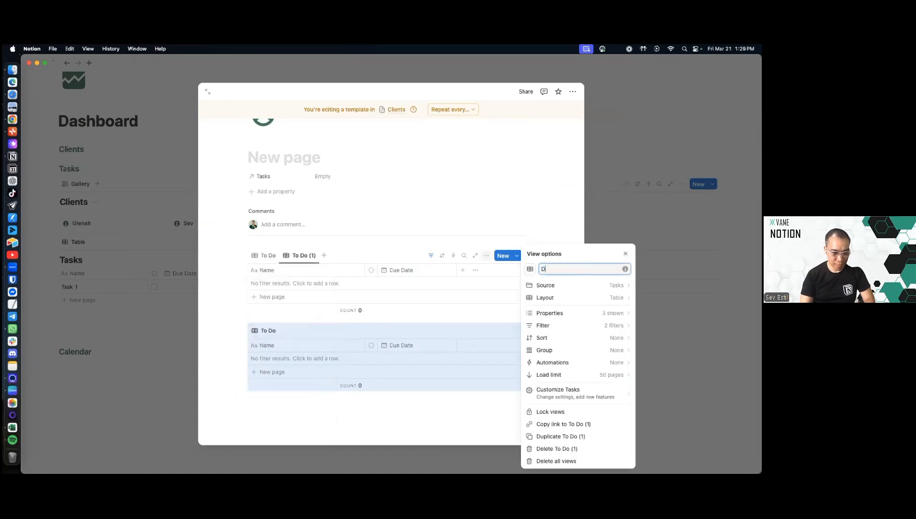
Change the Done view's Status filter to only the Complete group, clearing To-do and In progress
{"action": "left_click", "coordinate": [581, 325]}
{"action": "left_click", "coordinate": [595, 288]}
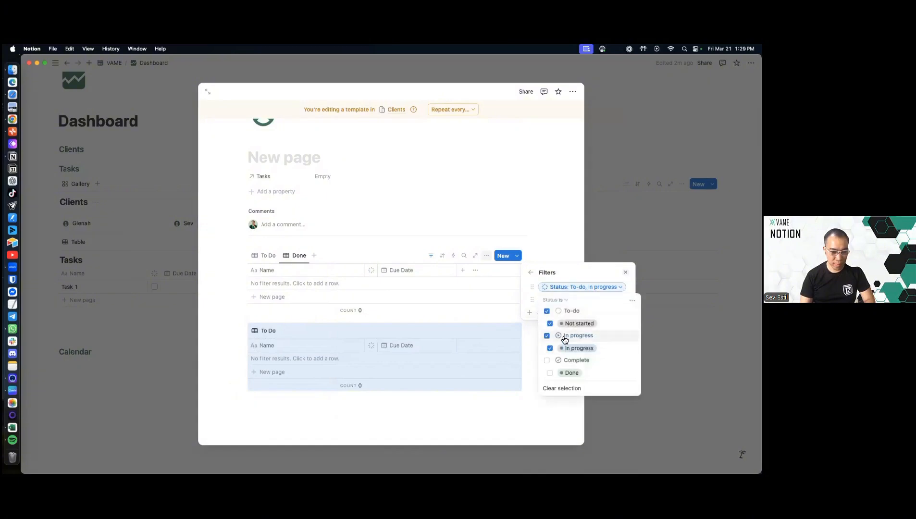
{"action": "left_click", "coordinate": [548, 312]}
{"action": "left_click", "coordinate": [547, 337]}
{"action": "left_click", "coordinate": [547, 360]}
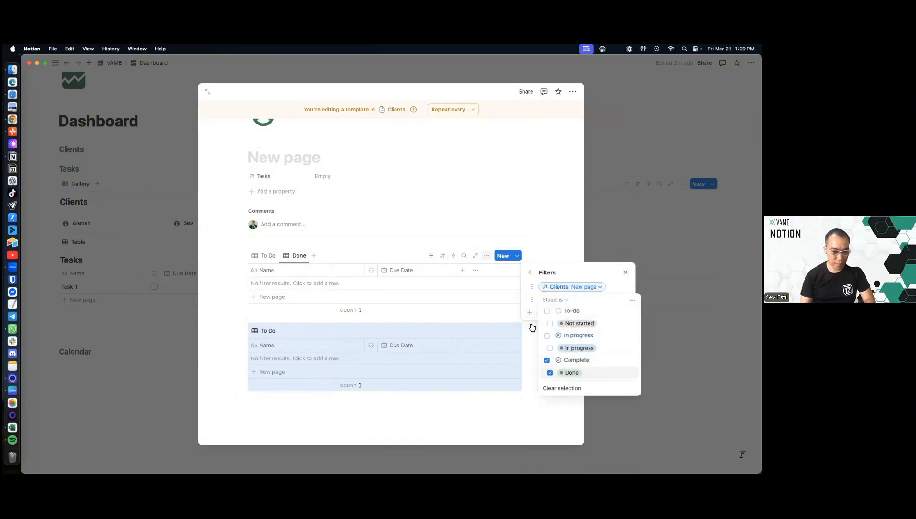
{"action": "left_click", "coordinate": [496, 265]}
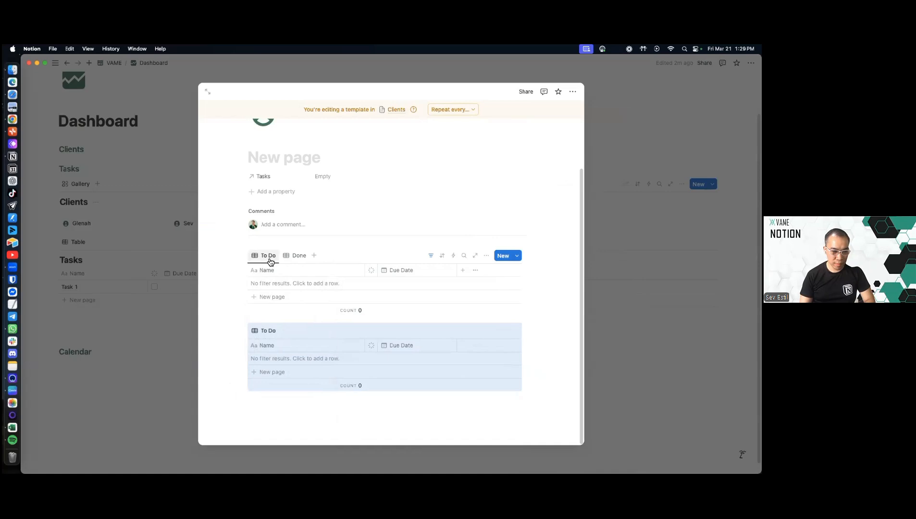
Give the Done view a check mark icon
{"action": "left_click", "coordinate": [299, 260]}
{"action": "left_click", "coordinate": [317, 275]}
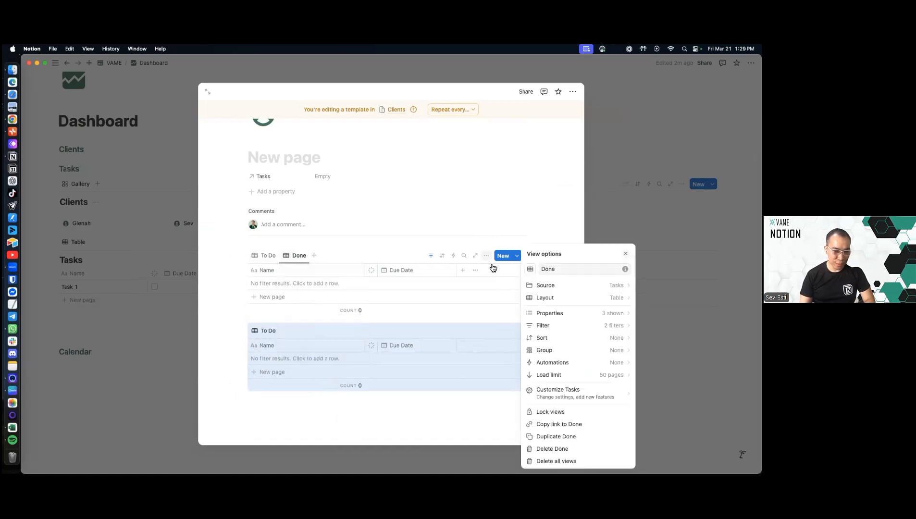
{"action": "left_click", "coordinate": [530, 268]}
{"action": "type", "text": "check"}
{"action": "left_click", "coordinate": [487, 322]}
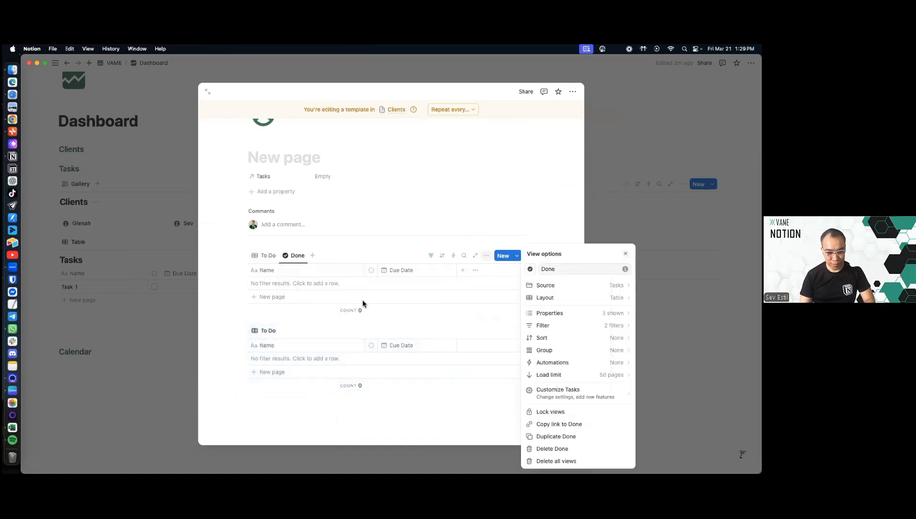
{"action": "left_click", "coordinate": [362, 300]}
Give the To Do view of the upper linked database a solid square icon
{"action": "left_click", "coordinate": [262, 260]}
{"action": "left_click", "coordinate": [267, 264]}
{"action": "left_click", "coordinate": [267, 270]}
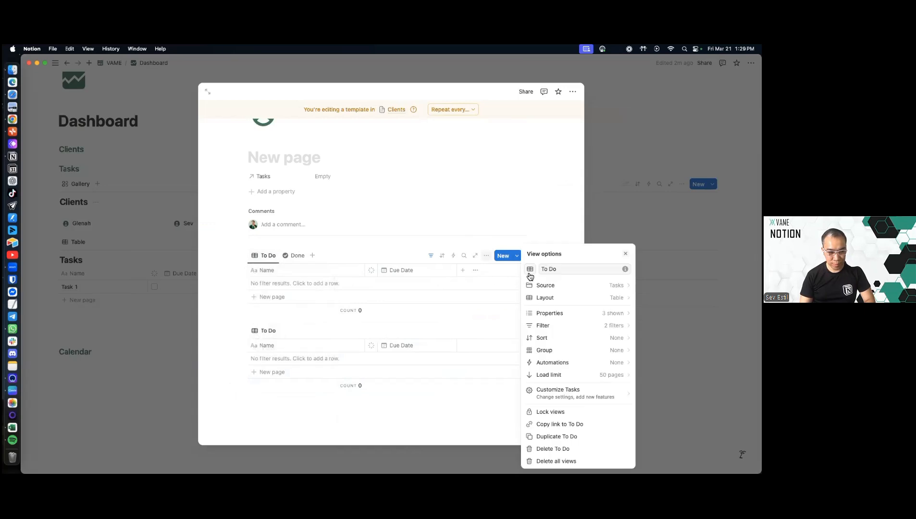
{"action": "left_click", "coordinate": [530, 268]}
{"action": "type", "text": "squ"}
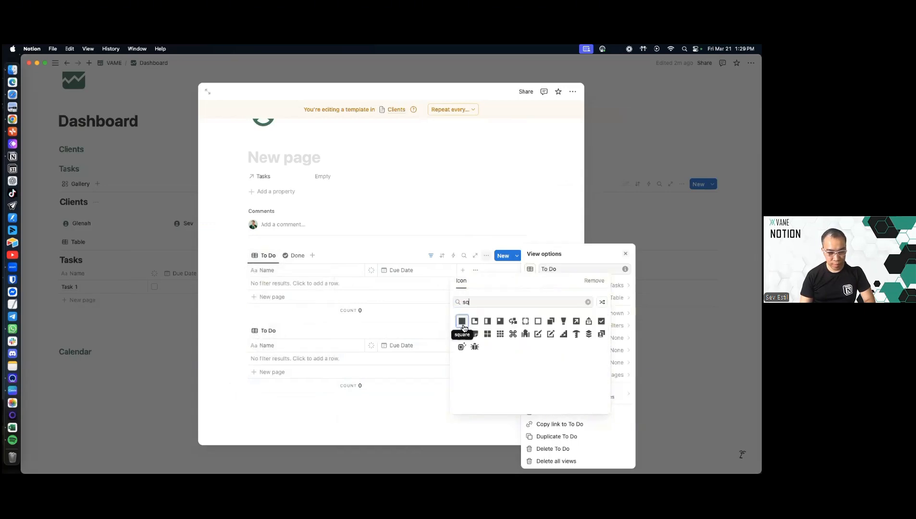
{"action": "left_click", "coordinate": [462, 322]}
{"action": "left_click", "coordinate": [394, 255]}
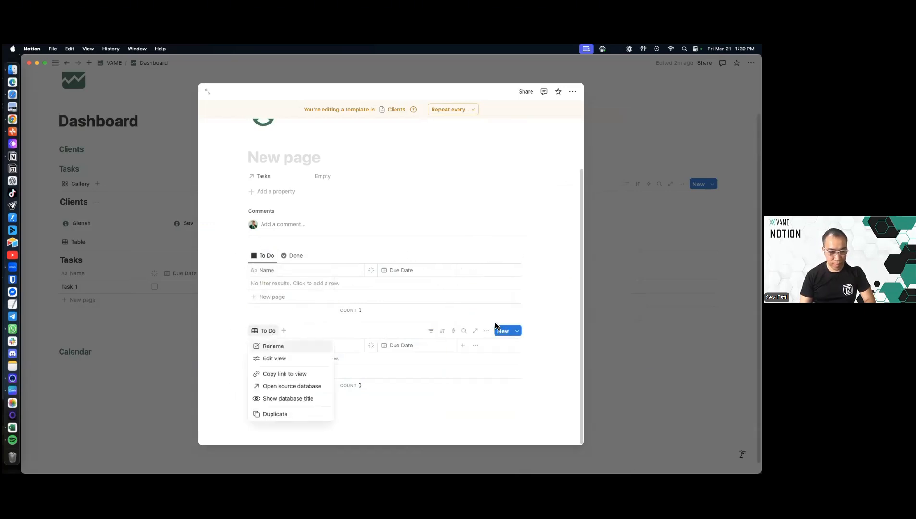
Switch the lower linked database's To Do view to the Calendar layout and check its Clients filter
{"action": "left_click", "coordinate": [487, 330]}
{"action": "left_click", "coordinate": [611, 167]}
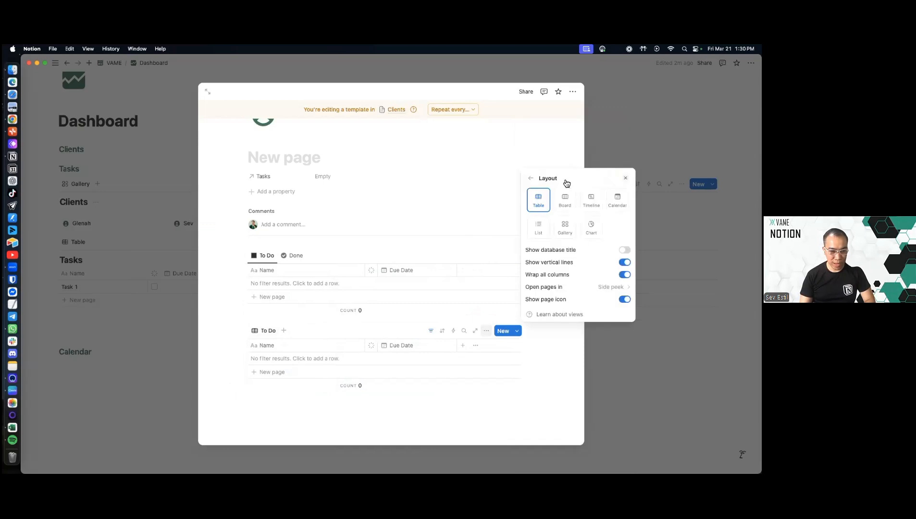
{"action": "left_click", "coordinate": [617, 202]}
{"action": "left_click", "coordinate": [430, 333]}
{"action": "left_click", "coordinate": [430, 330]}
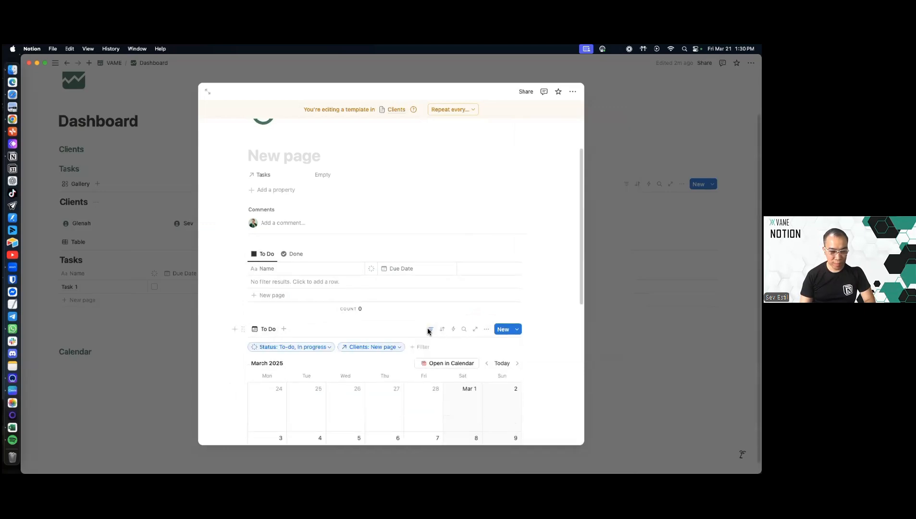
{"action": "left_click", "coordinate": [387, 347]}
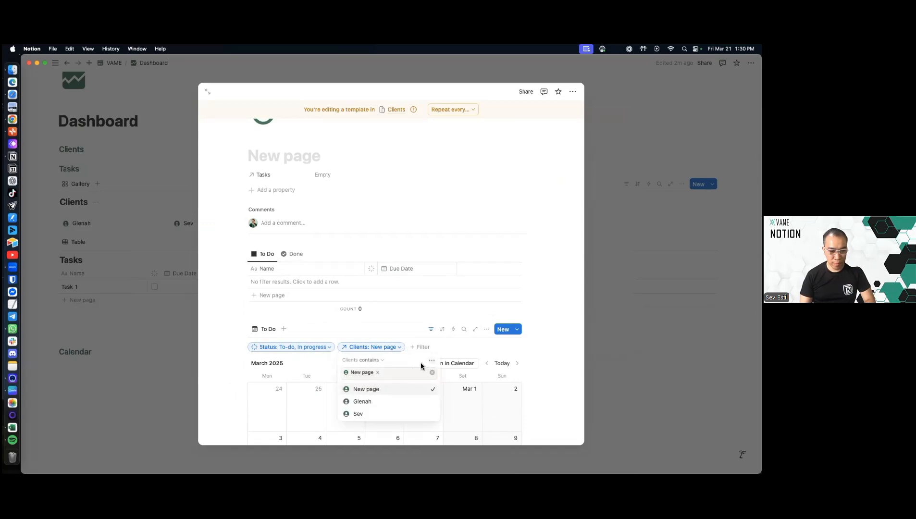
{"action": "left_click", "coordinate": [297, 375]}
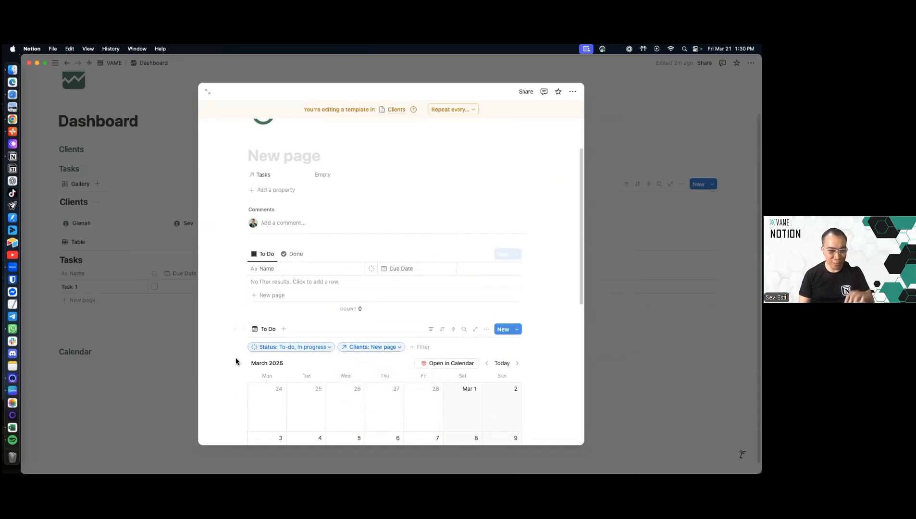
Rename the lower linked database's calendar view to Calendar and close the client template
{"action": "left_click", "coordinate": [268, 329]}
{"action": "left_click", "coordinate": [274, 348]}
{"action": "left_click", "coordinate": [557, 85]}
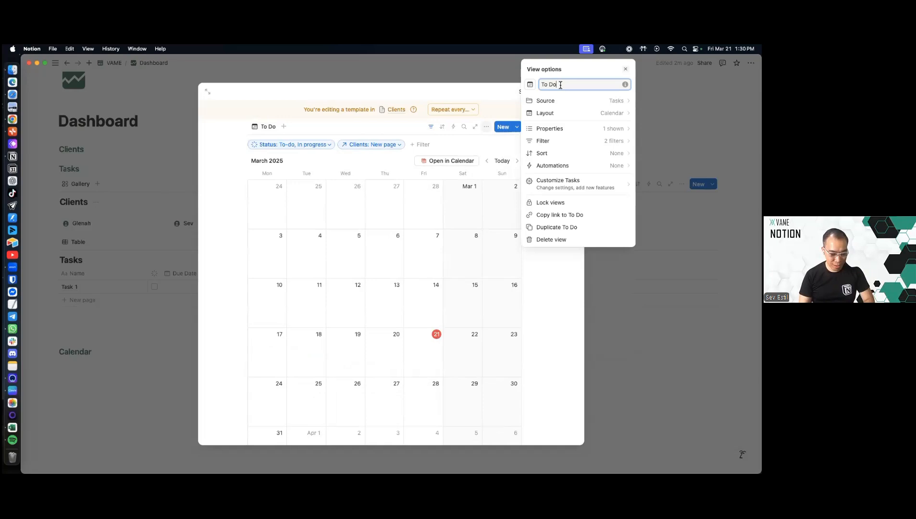
{"action": "type", "text": "Calendar"}
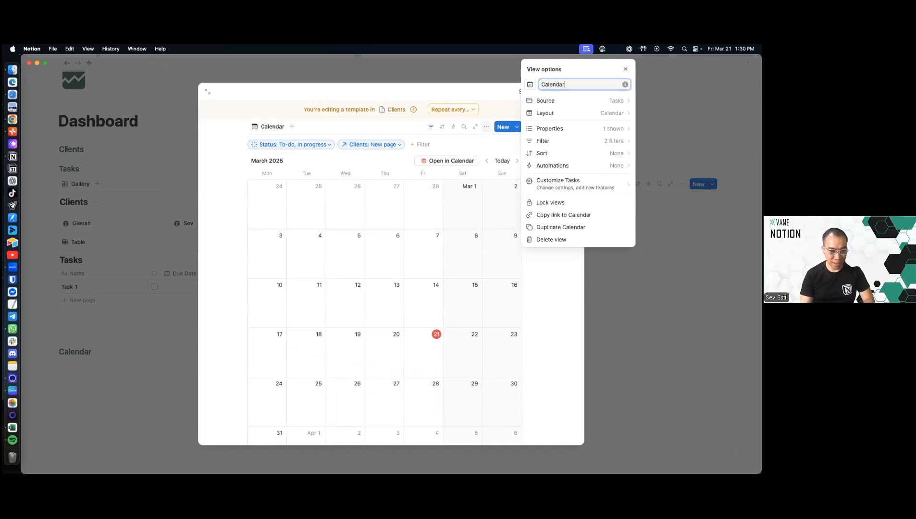
{"action": "left_click", "coordinate": [315, 321]}
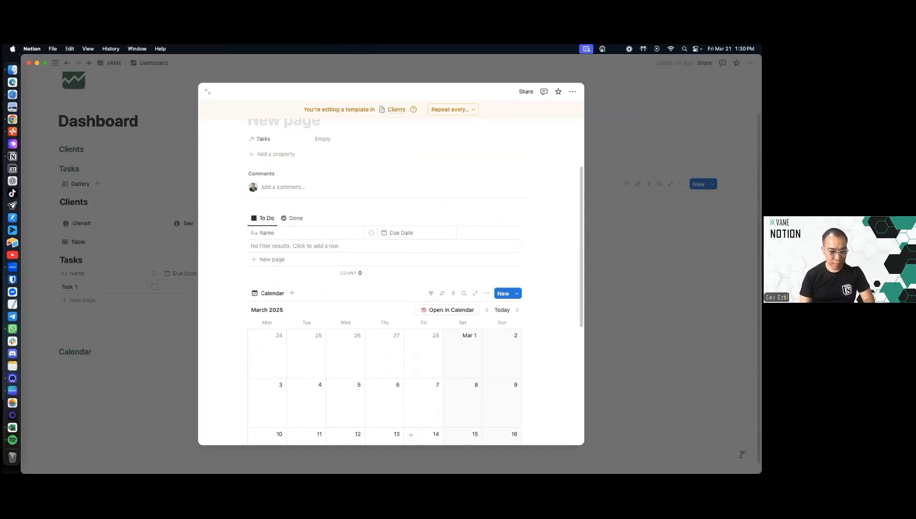
{"action": "scroll", "coordinate": [606, 286], "scroll_direction": "up", "scroll_amount": 1}
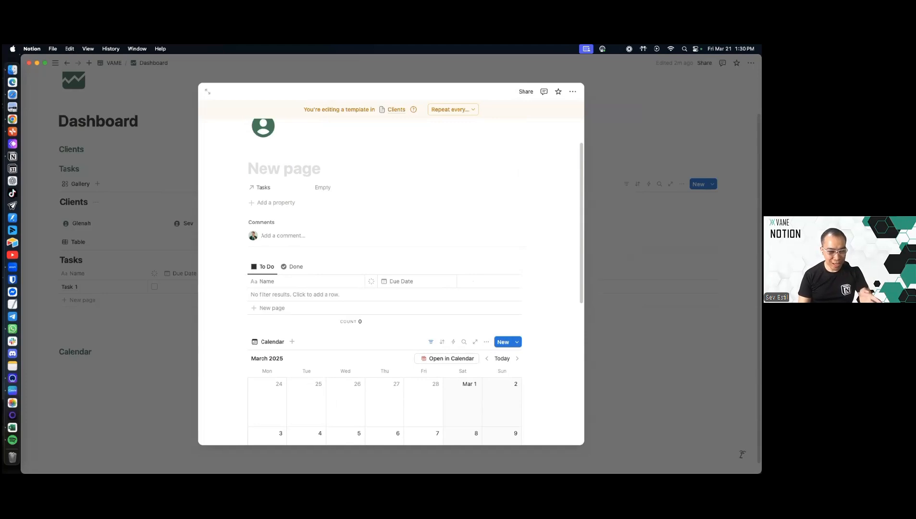
{"action": "key", "text": "Escape"}
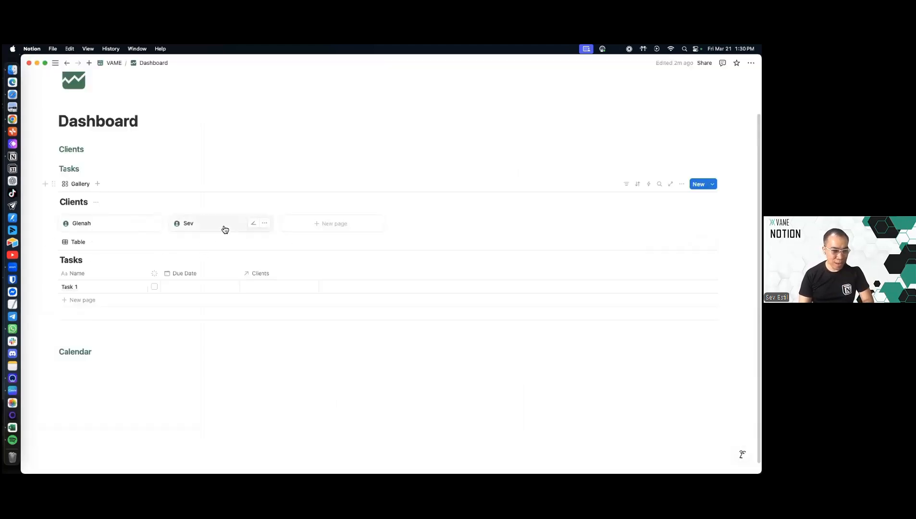
Apply the New page template to the first client's page and add Task 1 and Task 2 to its To Do view
{"action": "left_click", "coordinate": [104, 230]}
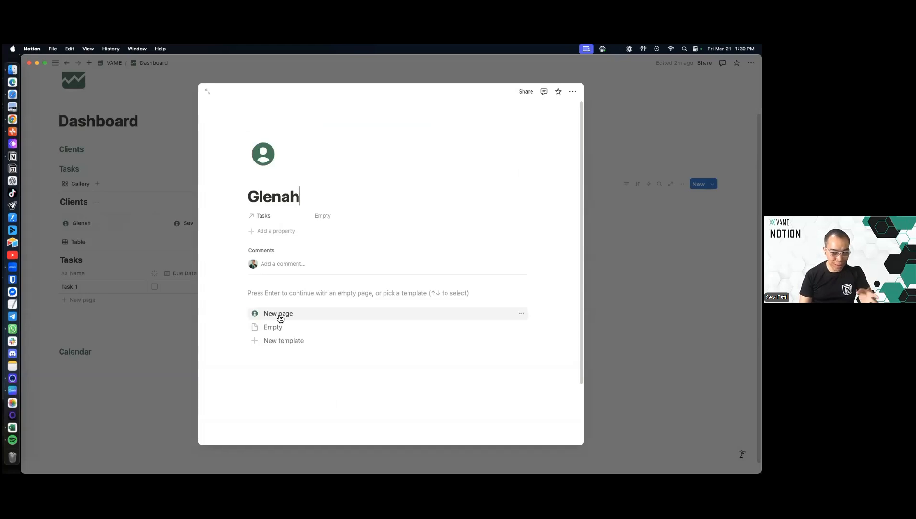
{"action": "left_click", "coordinate": [304, 325]}
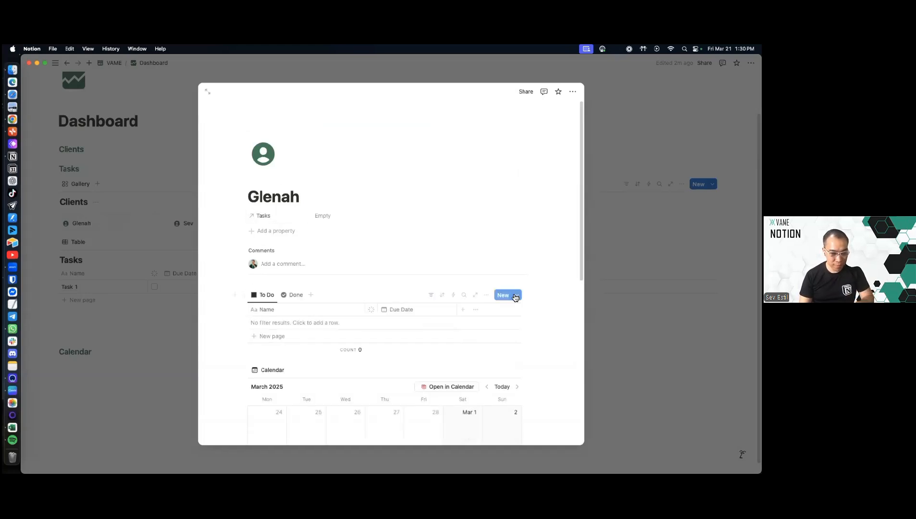
{"action": "scroll", "coordinate": [448, 313], "scroll_direction": "down", "scroll_amount": 3}
{"action": "left_click", "coordinate": [339, 253]}
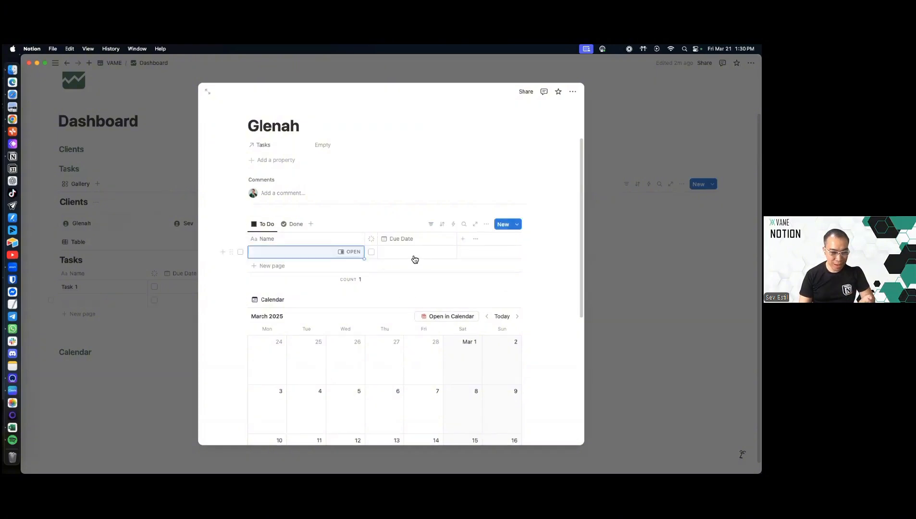
{"action": "left_click", "coordinate": [516, 226]}
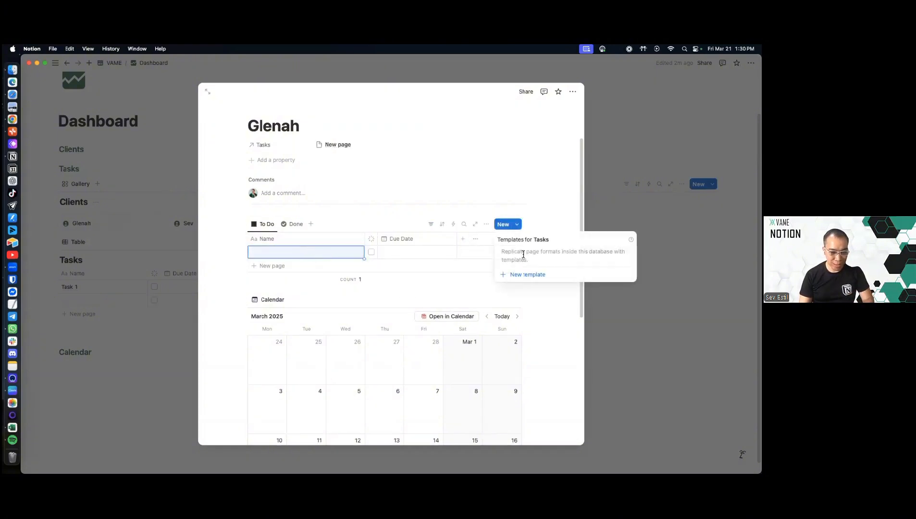
{"action": "left_click", "coordinate": [290, 251]}
{"action": "type", "text": "Tas"}
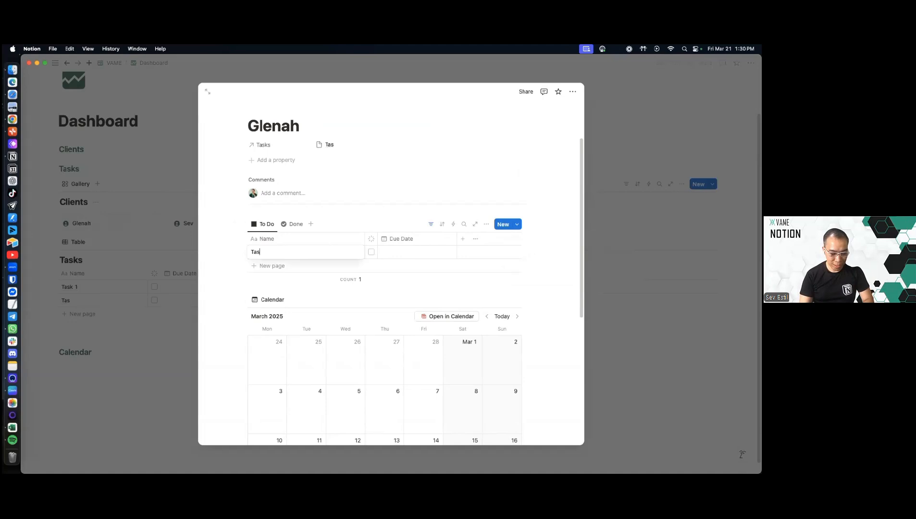
{"action": "type", "text": "k 1"}
{"action": "left_click", "coordinate": [296, 264]}
{"action": "type", "text": "Task 2"}
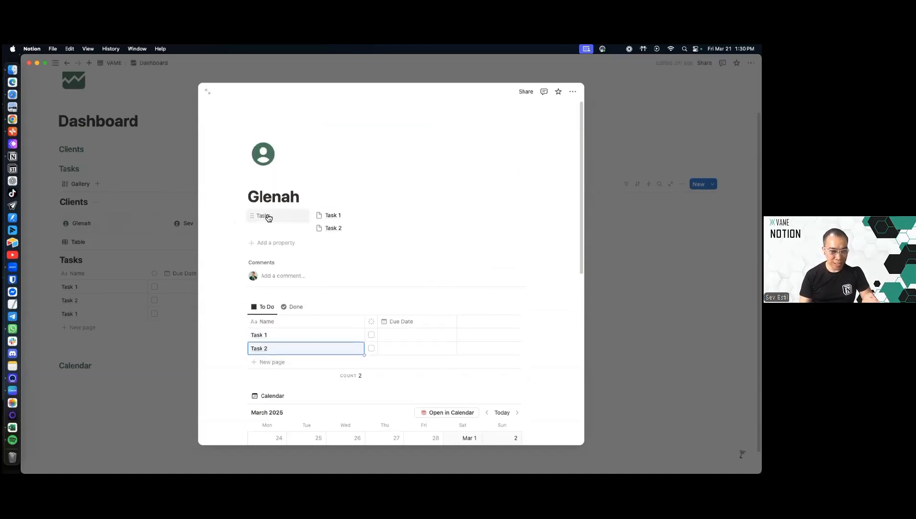
Hide the Tasks property on the client page and return to the Dashboard
{"action": "left_click", "coordinate": [264, 215]}
{"action": "mouse_move", "coordinate": [290, 274]}
{"action": "left_click", "coordinate": [349, 283]}
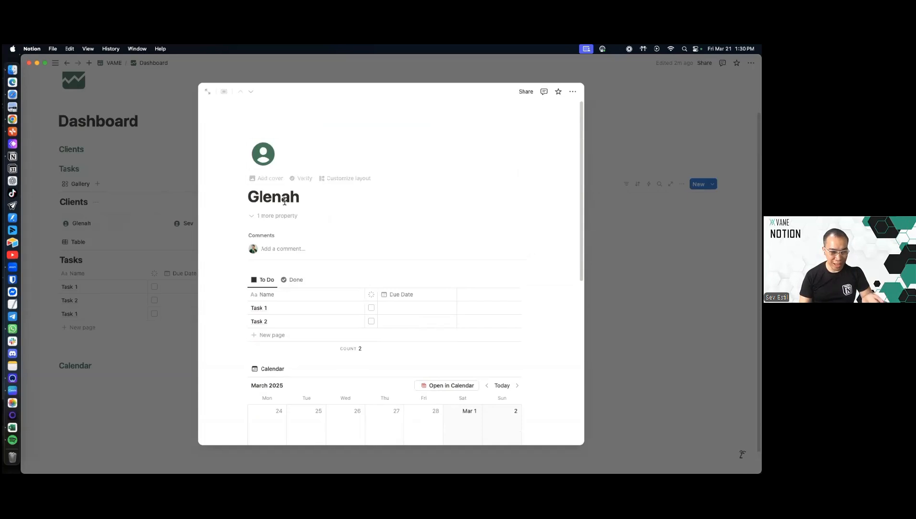
{"action": "left_click", "coordinate": [94, 260]}
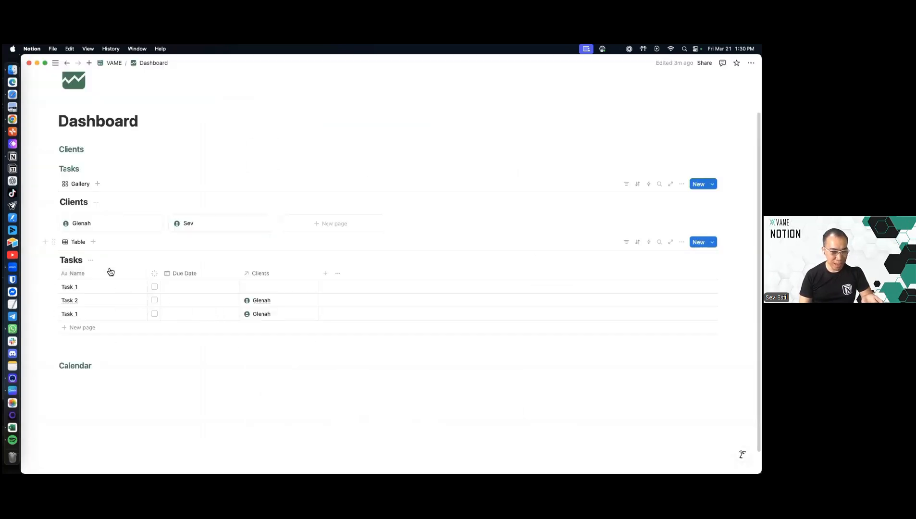
Hide the Tasks database title on the Dashboard and rename its Table view to To Do
{"action": "left_click", "coordinate": [92, 261]}
{"action": "left_click", "coordinate": [106, 303]}
{"action": "left_click", "coordinate": [80, 243]}
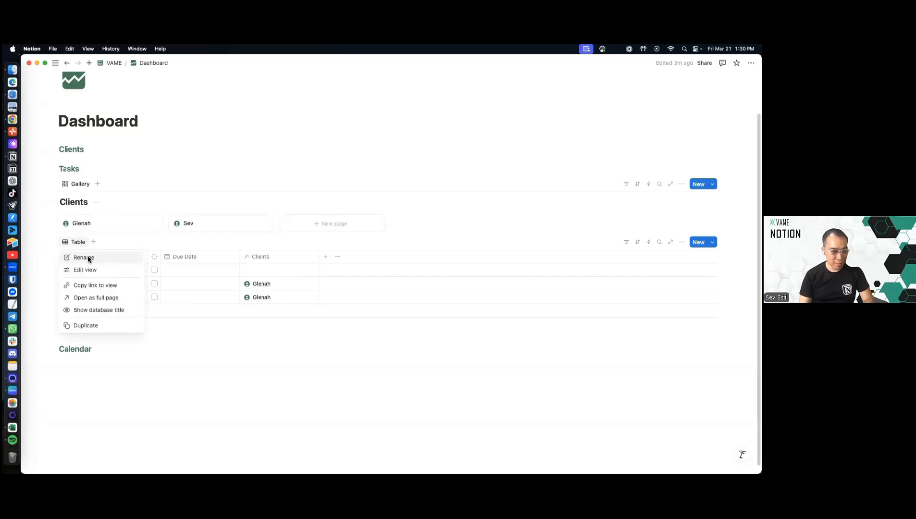
{"action": "left_click", "coordinate": [88, 258]}
{"action": "left_click", "coordinate": [692, 274]}
{"action": "type", "text": "T"}
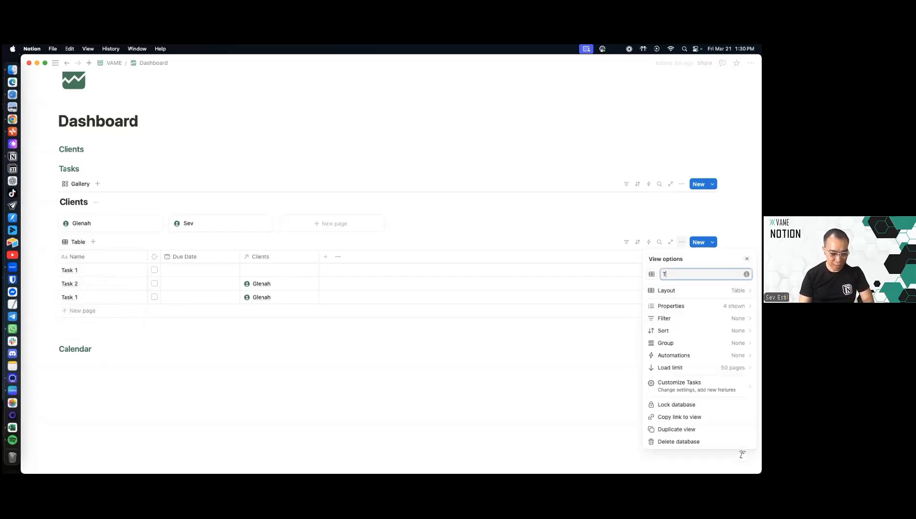
{"action": "type", "text": "o Do"}
{"action": "left_click", "coordinate": [236, 313]}
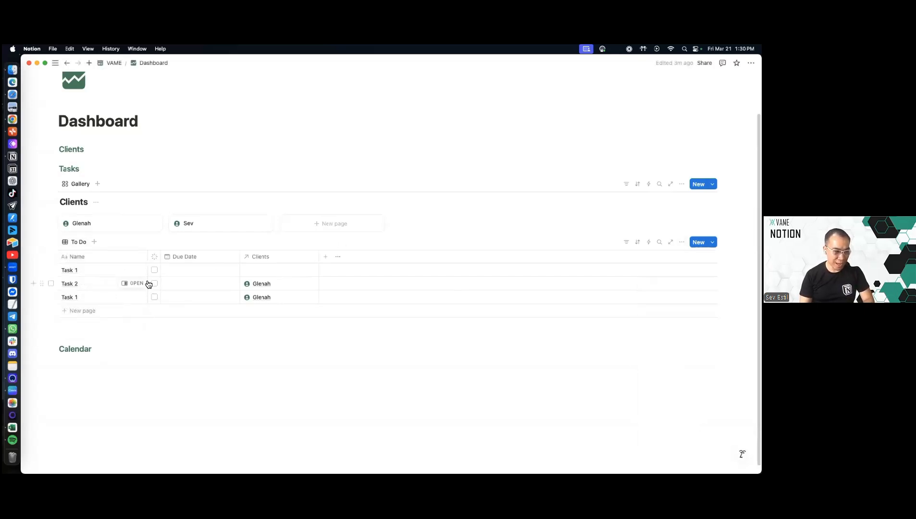
Move the Tasks heading above the Tasks table and arrange the table and the Calendar heading in two side-by-side columns
{"action": "left_click_drag", "start_coordinate": [55, 170], "coordinate": [66, 241]}
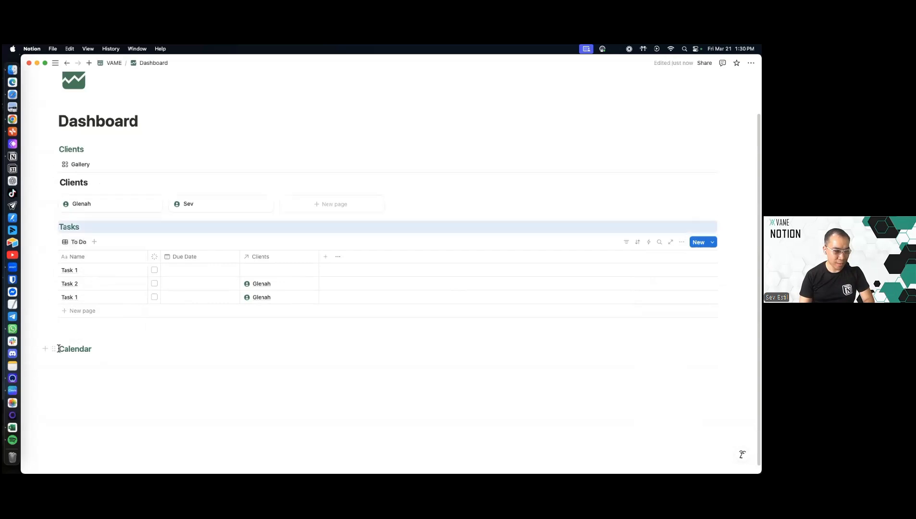
{"action": "left_click_drag", "start_coordinate": [55, 350], "coordinate": [725, 234]}
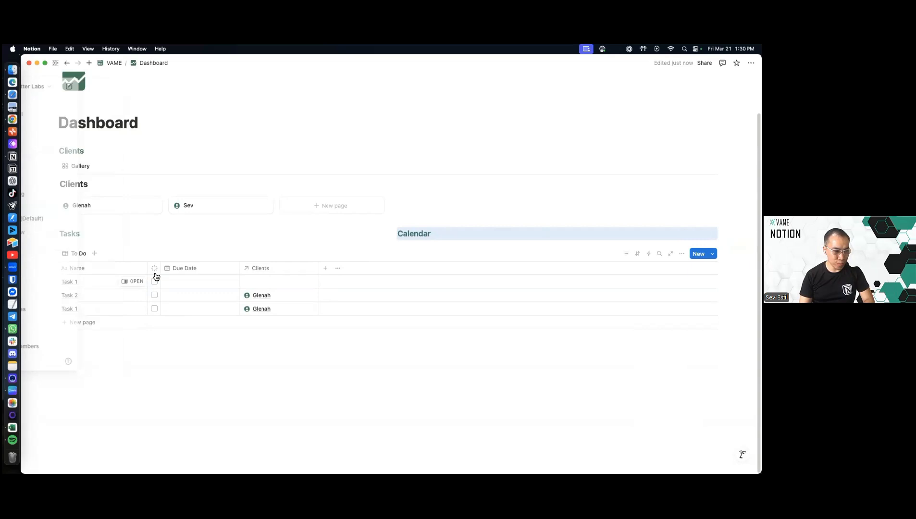
{"action": "left_click_drag", "start_coordinate": [54, 254], "coordinate": [101, 259]}
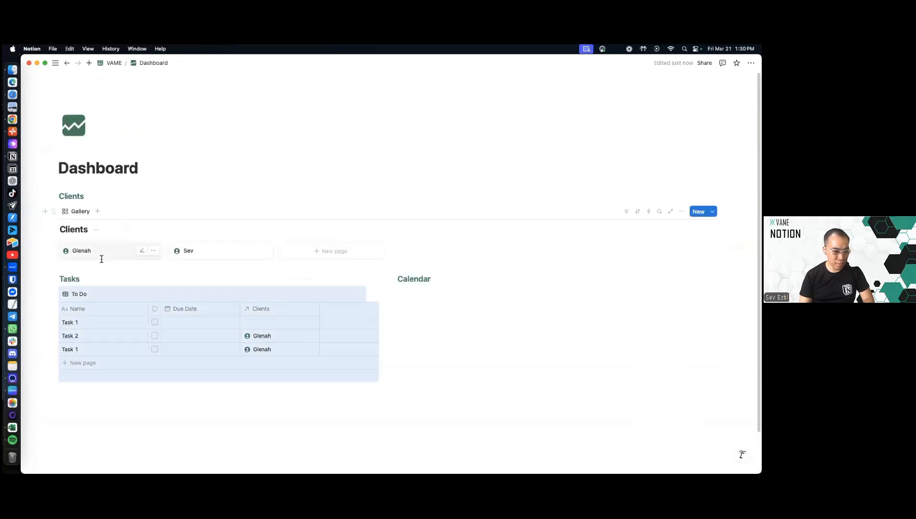
Paste the Tasks database's To Do view link under the Calendar heading as a linked database view with the Calendar layout
{"action": "left_click", "coordinate": [73, 294]}
{"action": "left_click", "coordinate": [100, 339]}
{"action": "left_click", "coordinate": [444, 300]}
{"action": "key", "text": "super+v"}
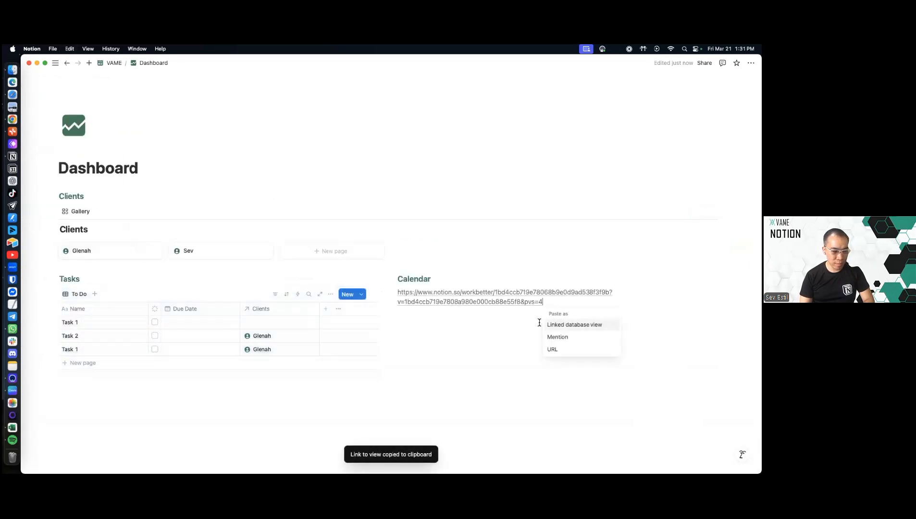
{"action": "left_click", "coordinate": [580, 325]}
{"action": "key", "text": "Down"}
{"action": "left_click", "coordinate": [676, 325]}
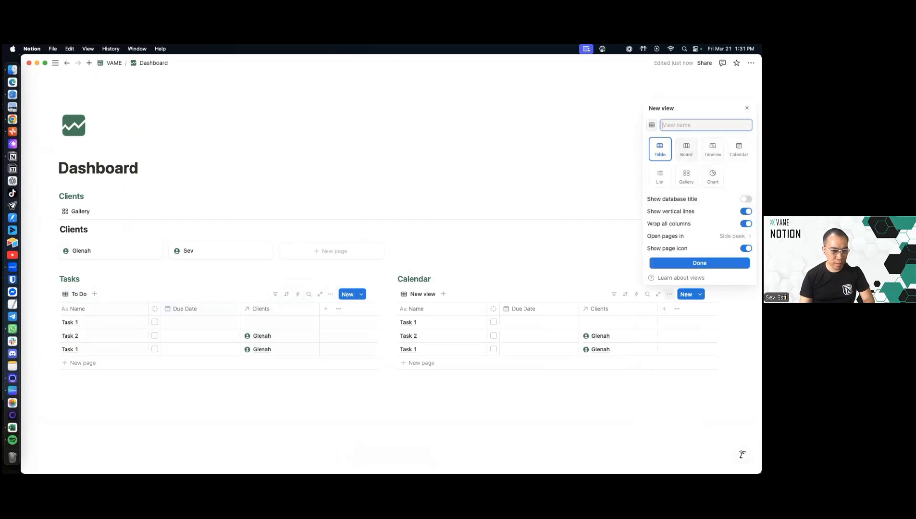
{"action": "left_click", "coordinate": [739, 149]}
Assign the second client to the first Task 1 row in the Dashboard's Tasks table
{"action": "scroll", "coordinate": [434, 278], "scroll_direction": "down", "scroll_amount": 2}
{"action": "scroll", "coordinate": [491, 254], "scroll_direction": "down", "scroll_amount": 5}
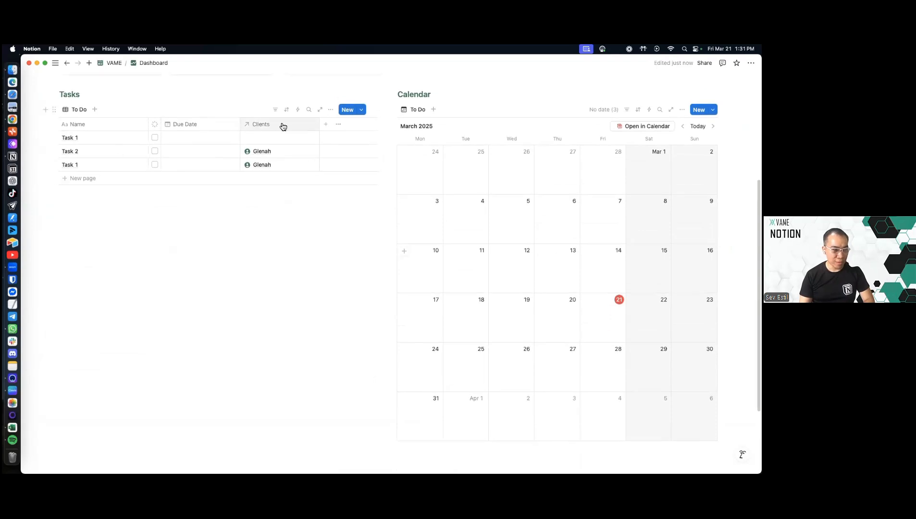
{"action": "left_click", "coordinate": [278, 140]}
{"action": "left_click", "coordinate": [274, 165]}
{"action": "left_click", "coordinate": [213, 239]}
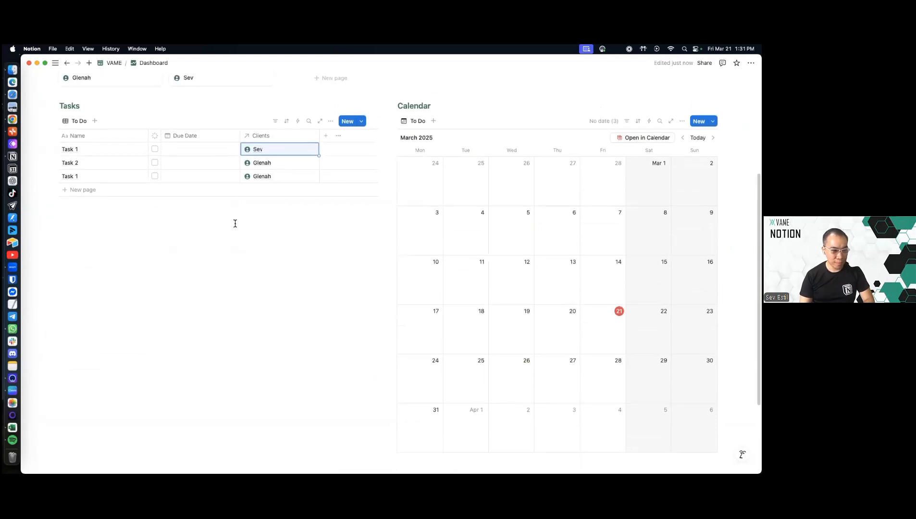
Add Task 3 to the Dashboard's Tasks table and give it the same client as Task 2
{"action": "scroll", "coordinate": [238, 234], "scroll_direction": "up", "scroll_amount": 3}
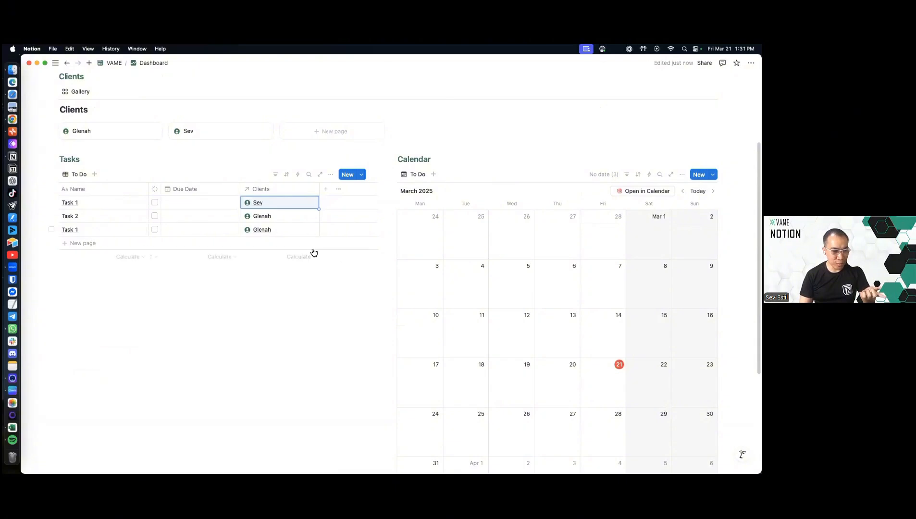
{"action": "left_click", "coordinate": [321, 198]}
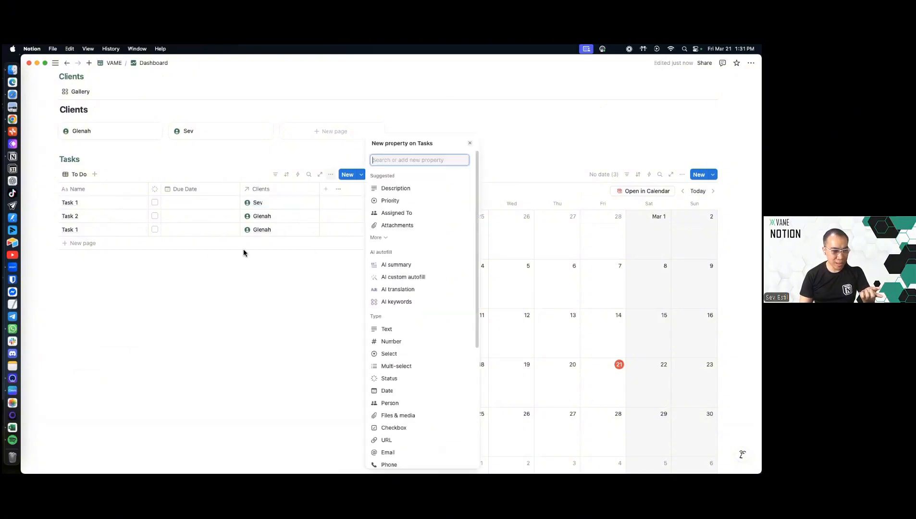
{"action": "left_click", "coordinate": [117, 243]}
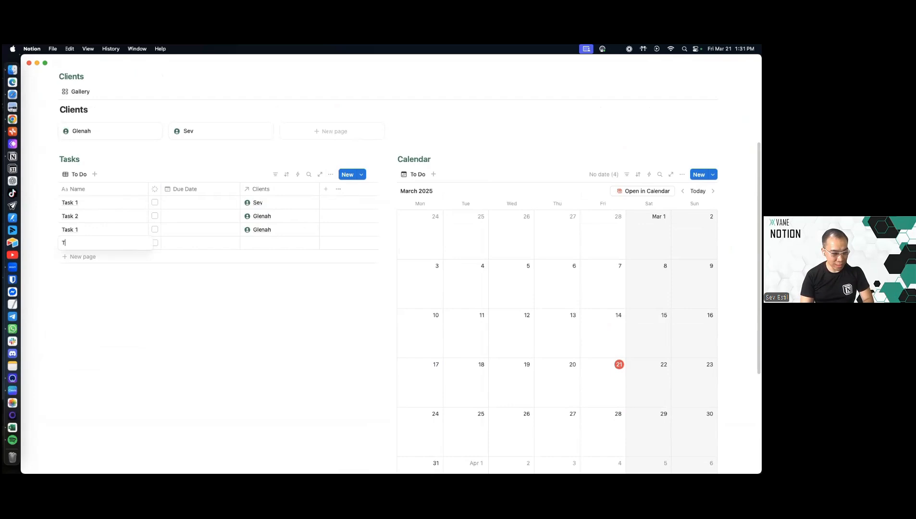
{"action": "type", "text": "Task 3"}
{"action": "key", "text": "Escape"}
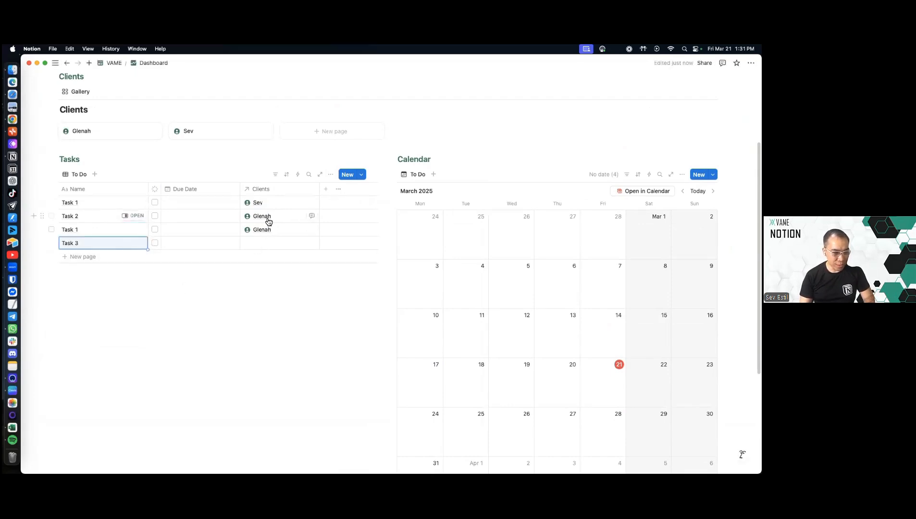
{"action": "left_click", "coordinate": [269, 222]}
{"action": "left_click", "coordinate": [279, 245]}
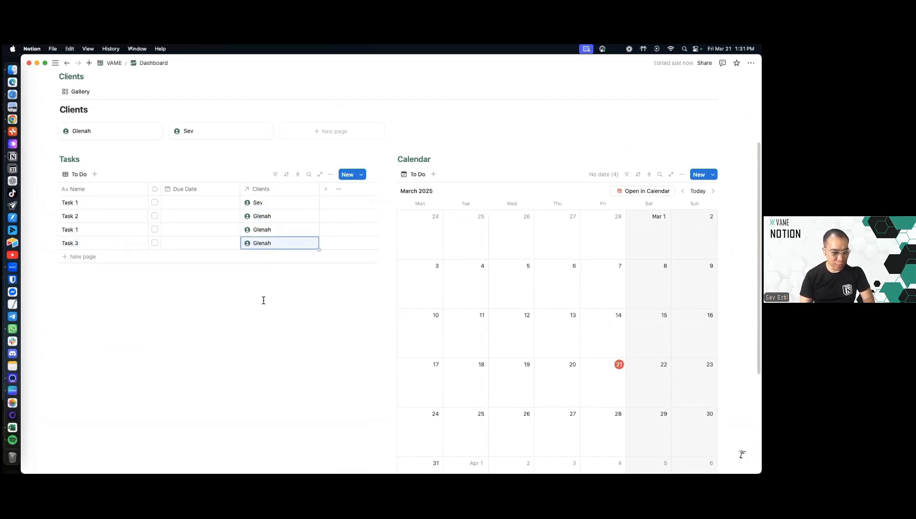
Hide the Clients database title on the Dashboard and check the task list on the first client's page
{"action": "scroll", "coordinate": [310, 231], "scroll_direction": "up", "scroll_amount": 1}
{"action": "scroll", "coordinate": [281, 250], "scroll_direction": "up", "scroll_amount": 1}
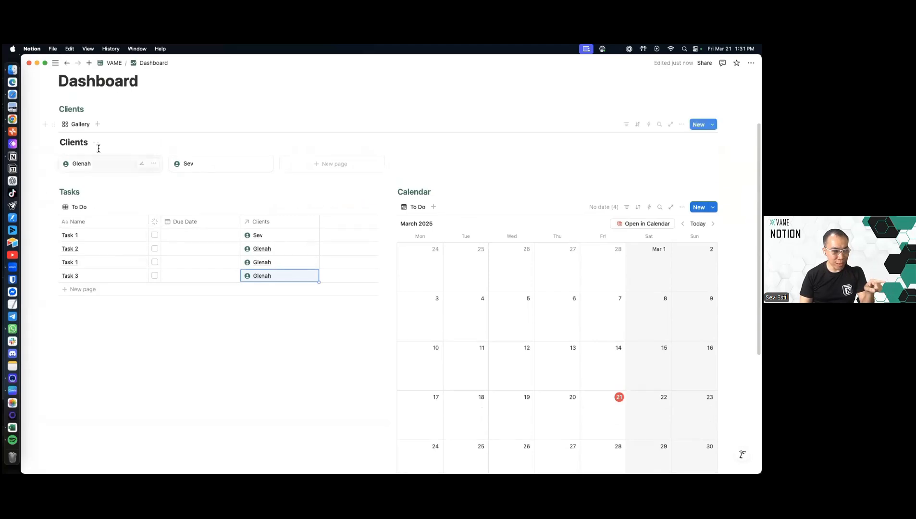
{"action": "left_click", "coordinate": [96, 144]}
{"action": "left_click", "coordinate": [109, 169]}
{"action": "left_click", "coordinate": [98, 152]}
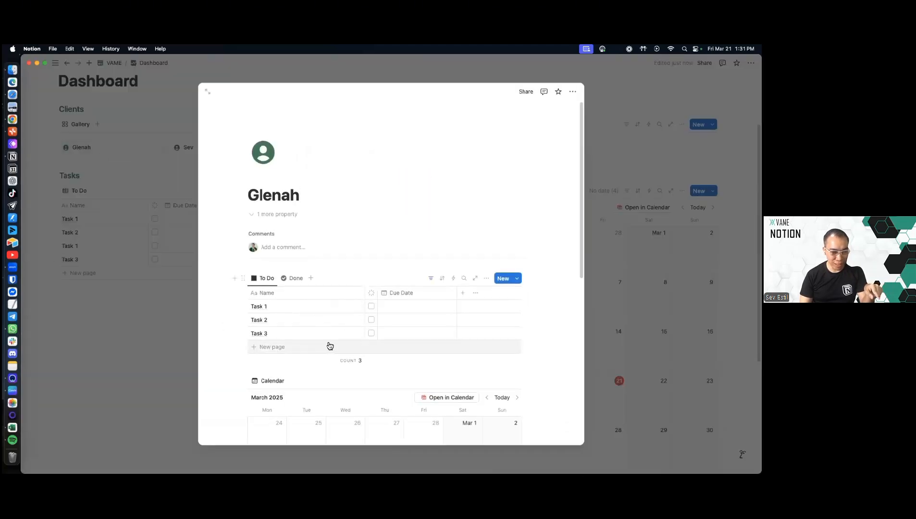
{"action": "left_click", "coordinate": [159, 293]}
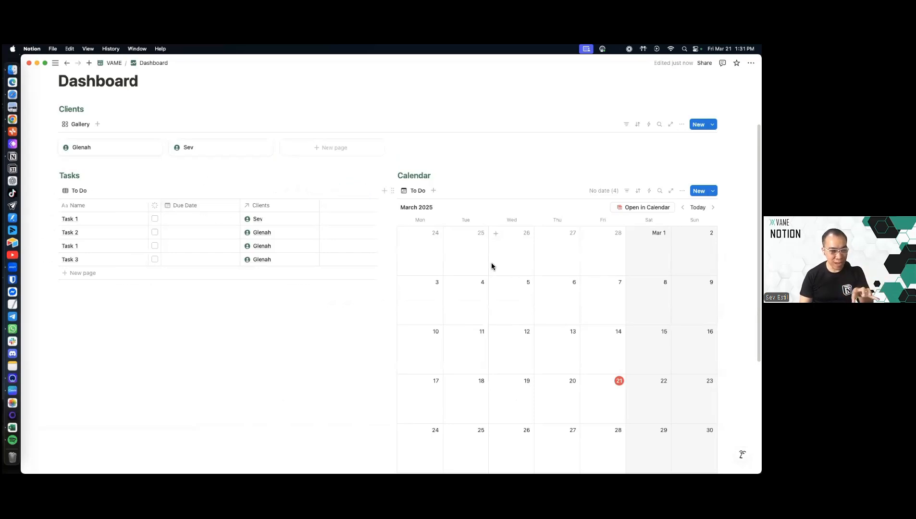
Move the Clients heading and its gallery into the Dashboard column that holds Tasks, placing both above the Tasks heading
{"action": "scroll", "coordinate": [303, 226], "scroll_direction": "up", "scroll_amount": 3}
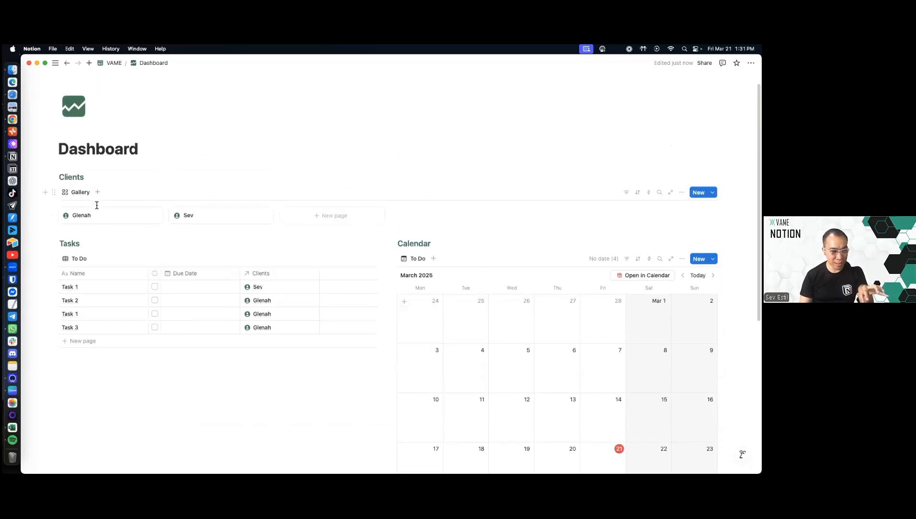
{"action": "left_click_drag", "start_coordinate": [53, 177], "coordinate": [72, 236]}
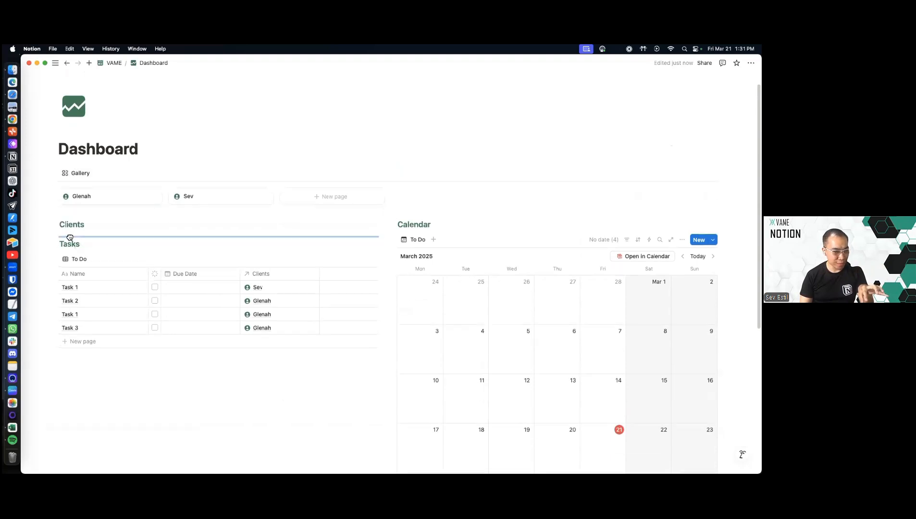
{"action": "left_click_drag", "start_coordinate": [53, 174], "coordinate": [77, 235]}
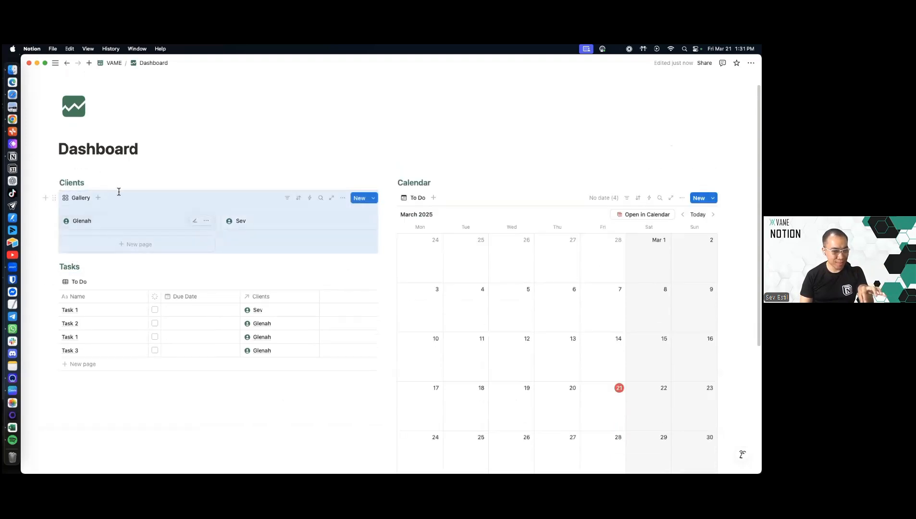
{"action": "left_click", "coordinate": [120, 191]}
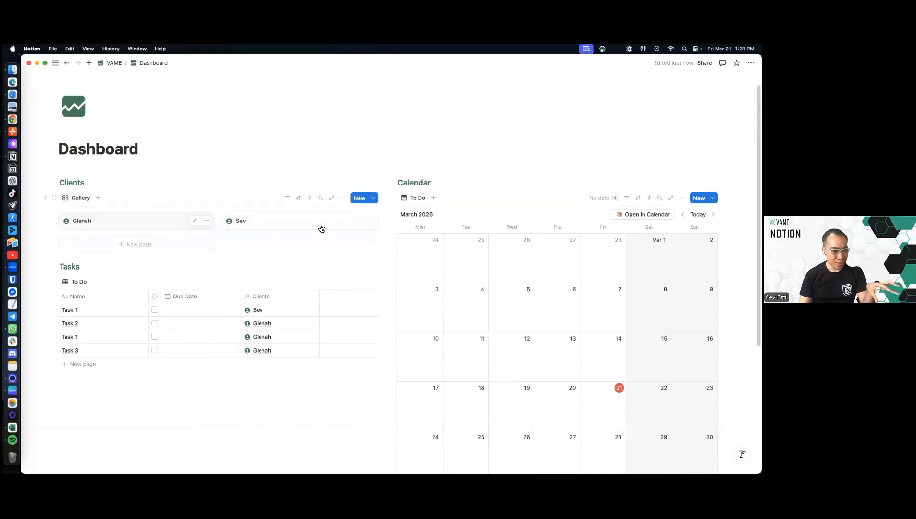
Set the card size of the Clients gallery to Small
{"action": "left_click", "coordinate": [342, 198]}
{"action": "left_click", "coordinate": [432, 246]}
{"action": "left_click", "coordinate": [471, 312]}
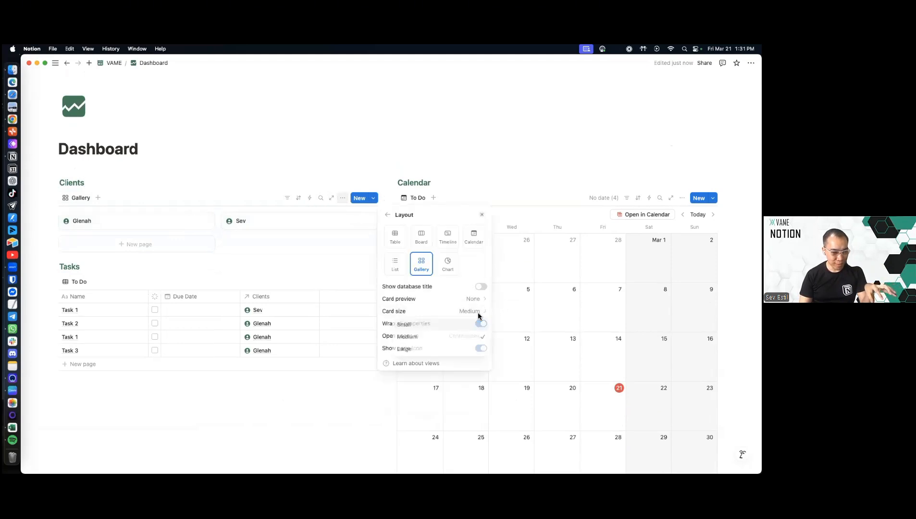
{"action": "left_click", "coordinate": [451, 323]}
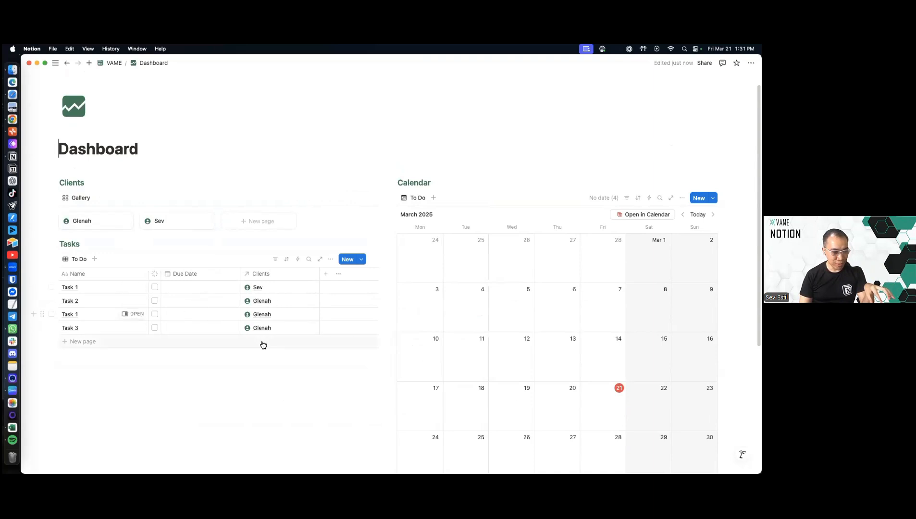
Schedule the first Task 1 and Task 2 on March 21 and the second Task 1 on March 28 by placing them on the calendar
{"action": "scroll", "coordinate": [424, 362], "scroll_direction": "down", "scroll_amount": 2}
{"action": "scroll", "coordinate": [425, 362], "scroll_direction": "down", "scroll_amount": 2}
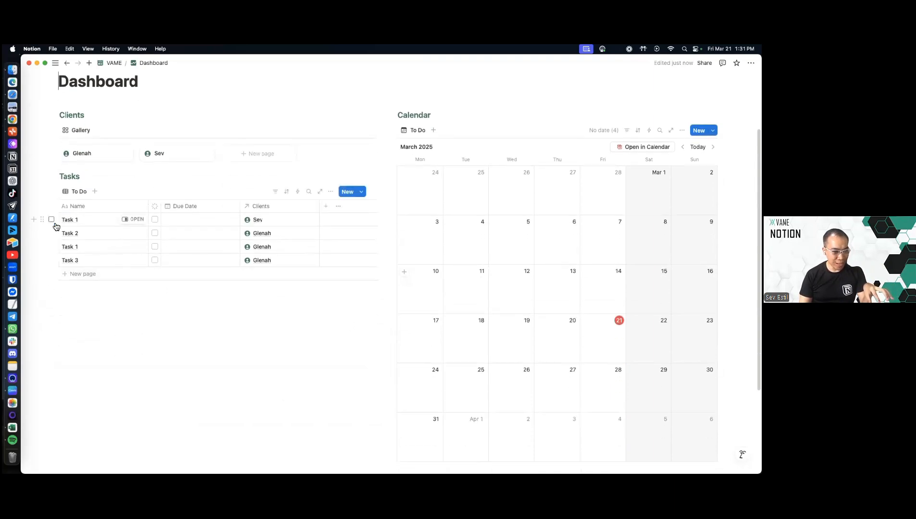
{"action": "left_click_drag", "start_coordinate": [42, 219], "coordinate": [574, 360]}
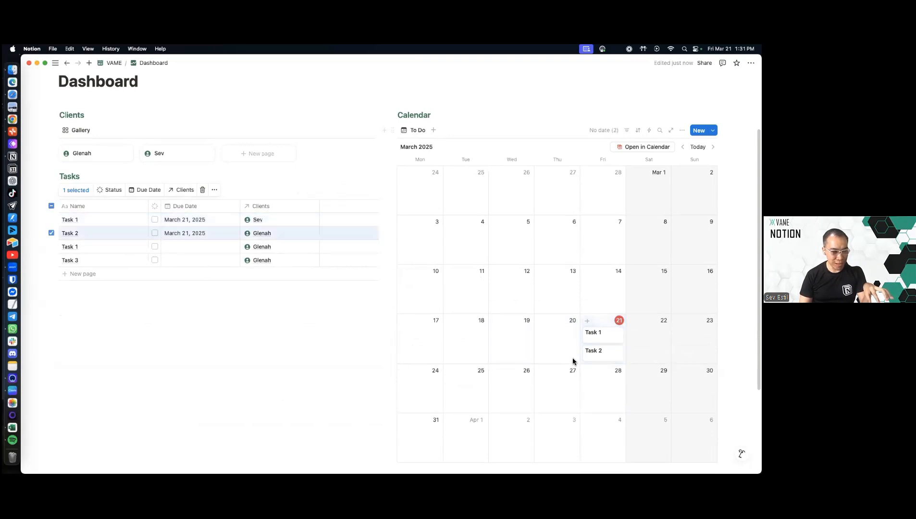
{"action": "left_click_drag", "start_coordinate": [43, 247], "coordinate": [592, 393]}
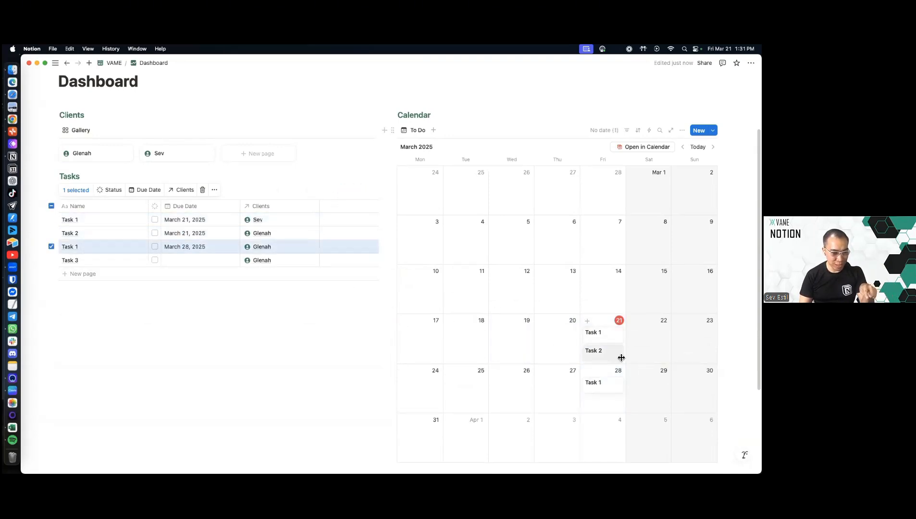
Show the Clients property on the task cards in the calendar view
{"action": "left_click", "coordinate": [682, 130]}
{"action": "left_click", "coordinate": [671, 195]}
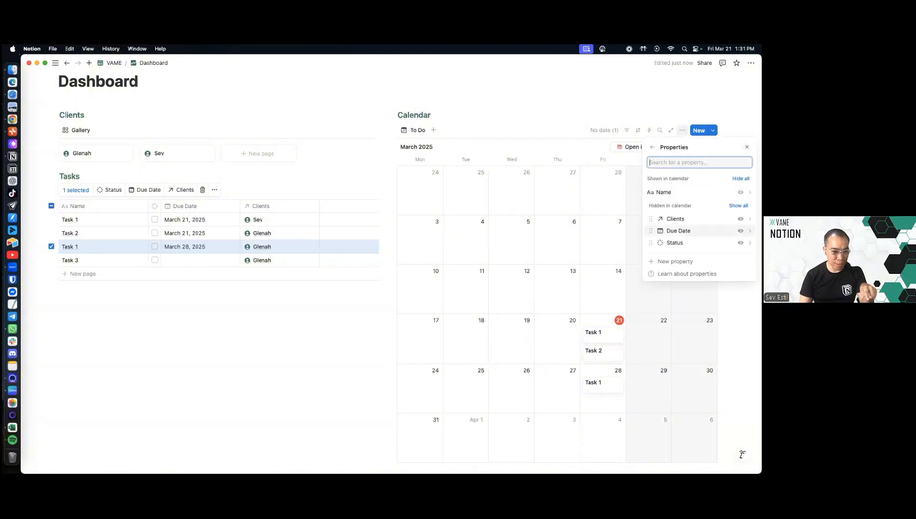
{"action": "left_click", "coordinate": [741, 219]}
{"action": "key", "text": "Escape"}
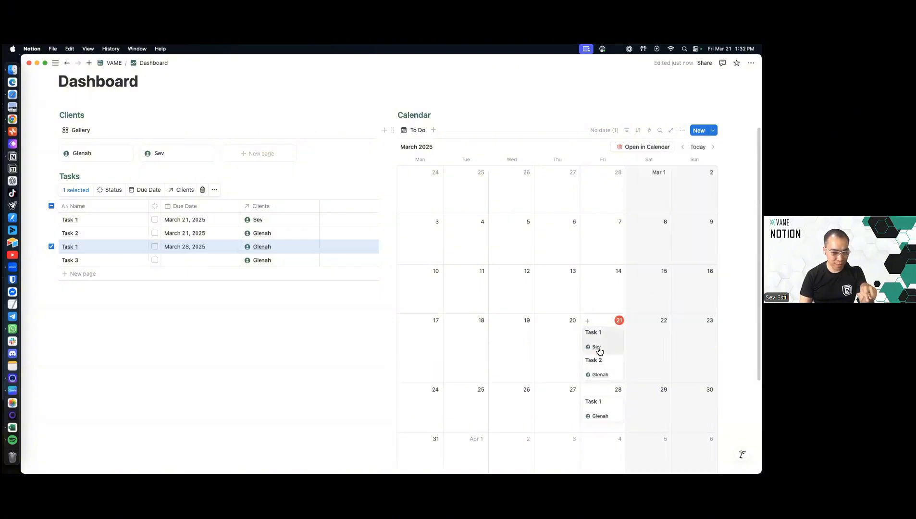
Turn off page title wrapping in the calendar view's layout and clear the row selection in the Tasks table
{"action": "left_click", "coordinate": [682, 130]}
{"action": "left_click", "coordinate": [671, 179]}
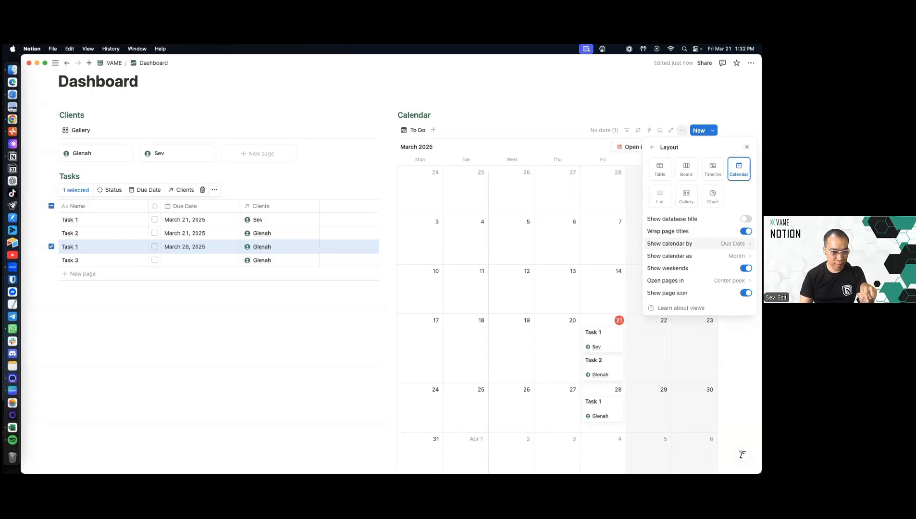
{"action": "left_click", "coordinate": [745, 231]}
{"action": "left_click", "coordinate": [536, 265]}
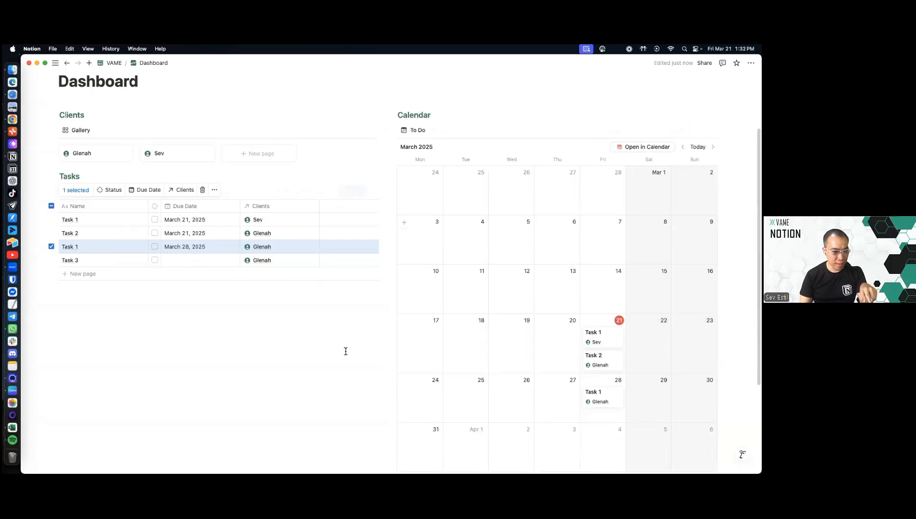
{"action": "left_click_drag", "start_coordinate": [733, 420], "coordinate": [457, 276]}
{"action": "left_click", "coordinate": [456, 121]}
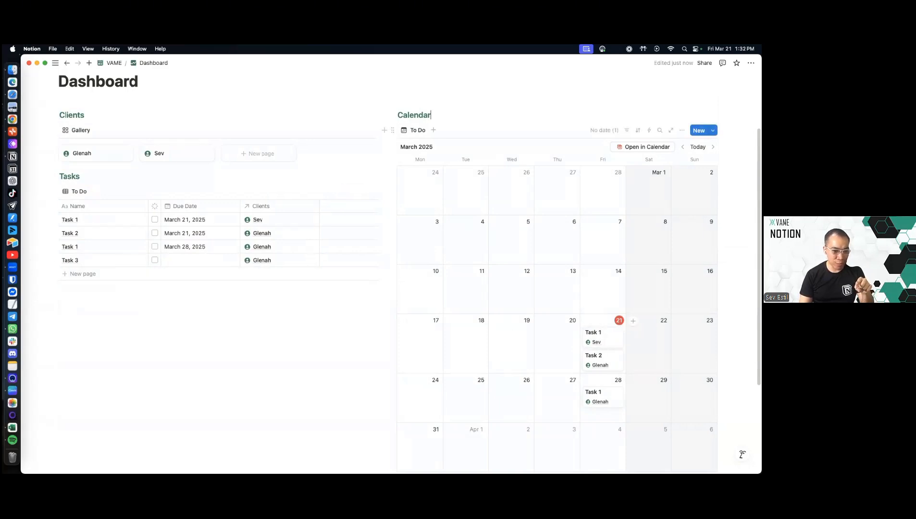
Set Task 3's due date to March 22, 2025 and narrow the Due Date column in the Tasks table
{"action": "left_click", "coordinate": [187, 260]}
{"action": "left_click", "coordinate": [239, 344]}
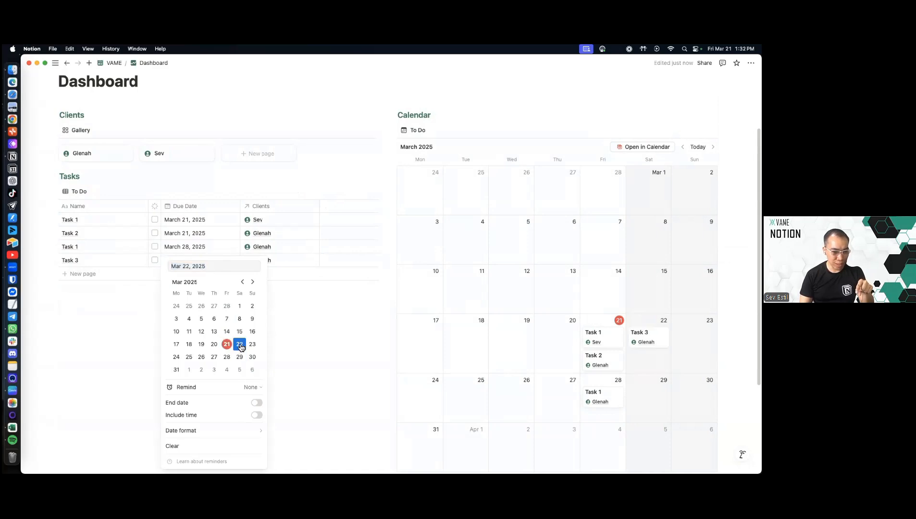
{"action": "key", "text": "Escape"}
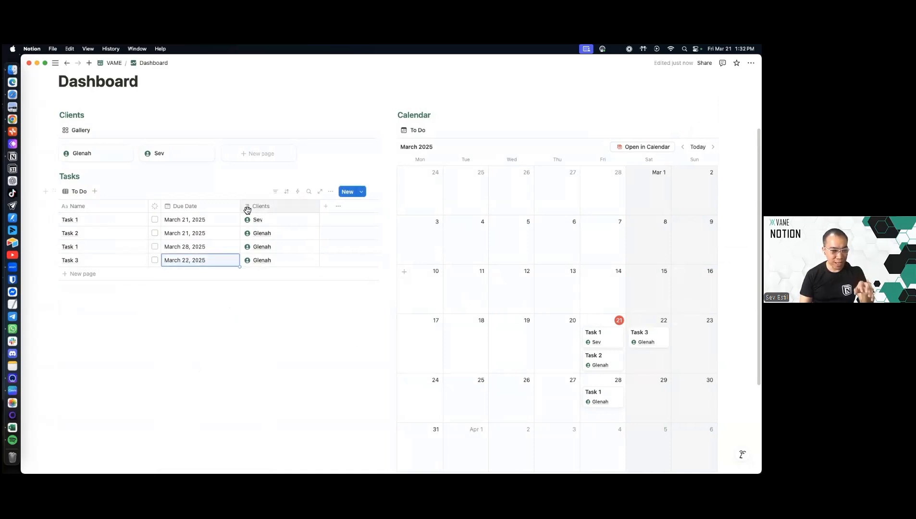
{"action": "left_click_drag", "start_coordinate": [247, 210], "coordinate": [224, 206]}
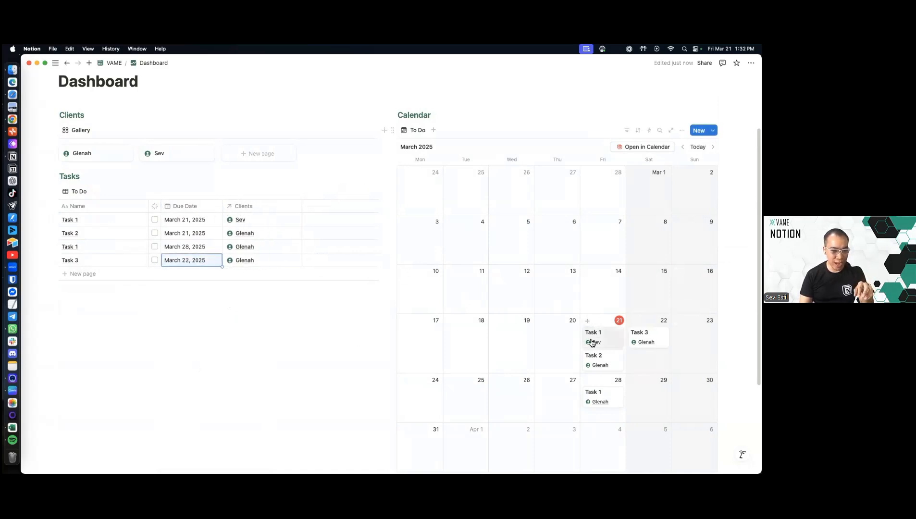
Reschedule the two March 21 tasks on the calendar, moving Task 1 to March 19 and Task 2 to March 20
{"action": "left_click_drag", "start_coordinate": [592, 343], "coordinate": [559, 348]}
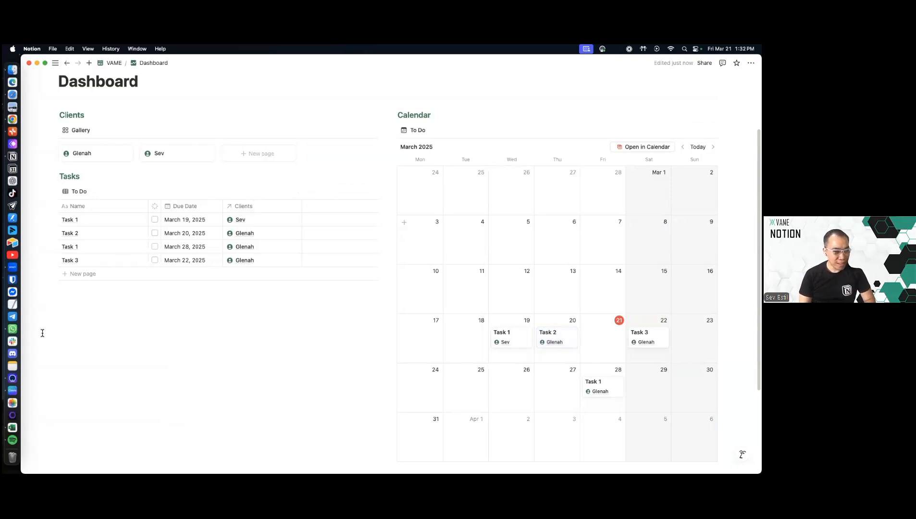
Switch to the Canva slide deck, present it full screen from the Demo page and advance to the community slide
{"action": "left_click", "coordinate": [13, 390]}
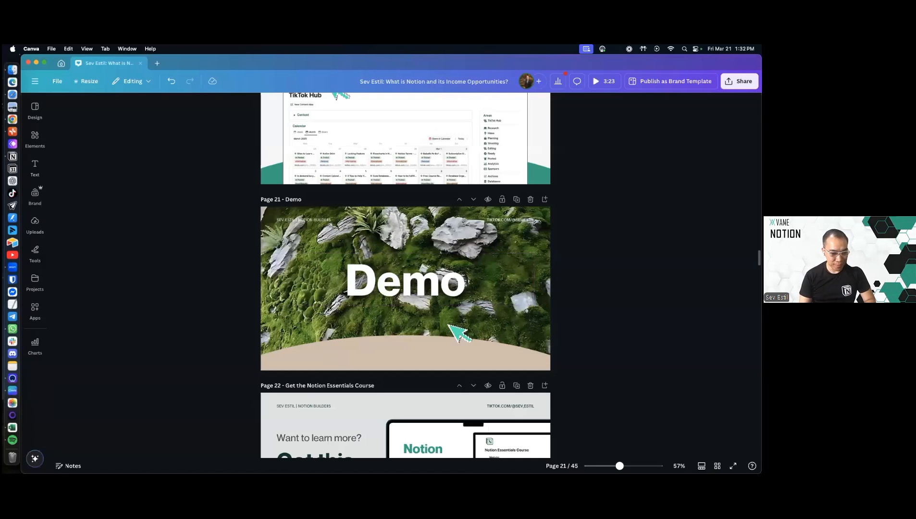
{"action": "scroll", "coordinate": [620, 326], "scroll_direction": "up", "scroll_amount": 3}
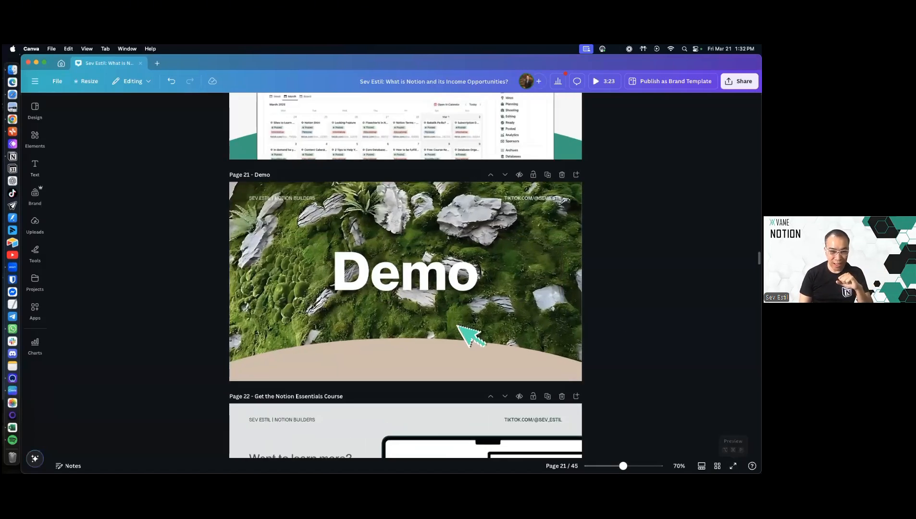
{"action": "left_click", "coordinate": [740, 81]}
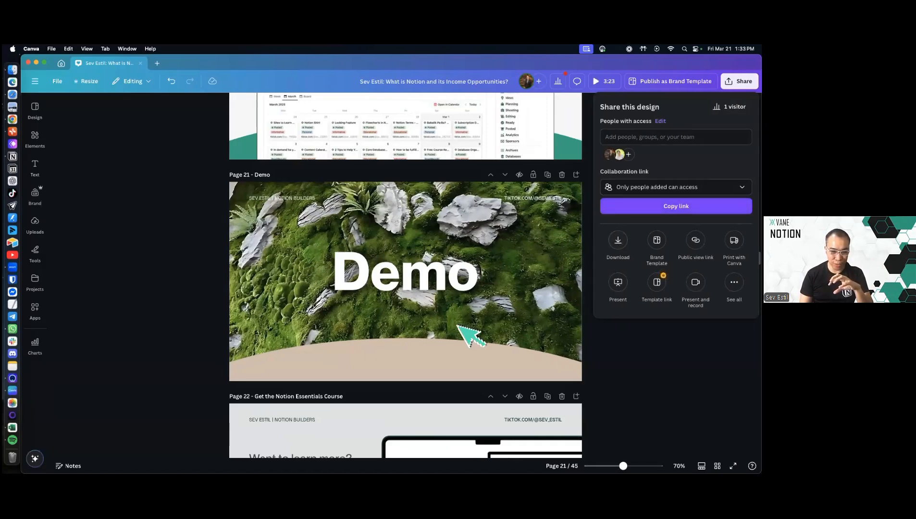
{"action": "left_click", "coordinate": [618, 282]}
{"action": "left_click", "coordinate": [676, 290]}
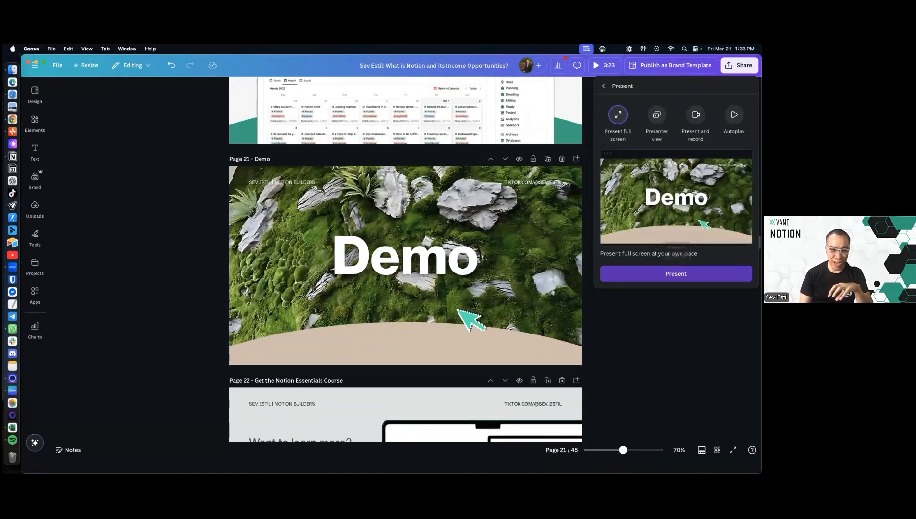
{"action": "key", "text": "Right"}
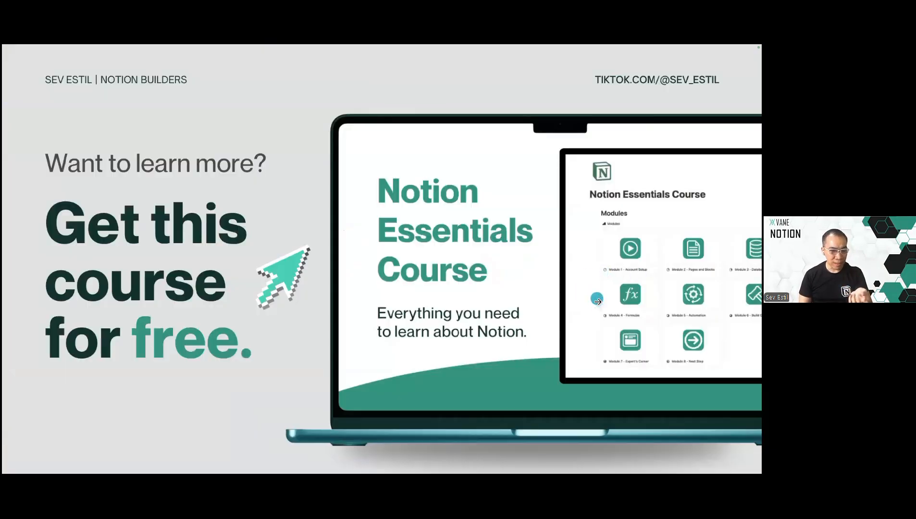
{"action": "key", "text": "Right"}
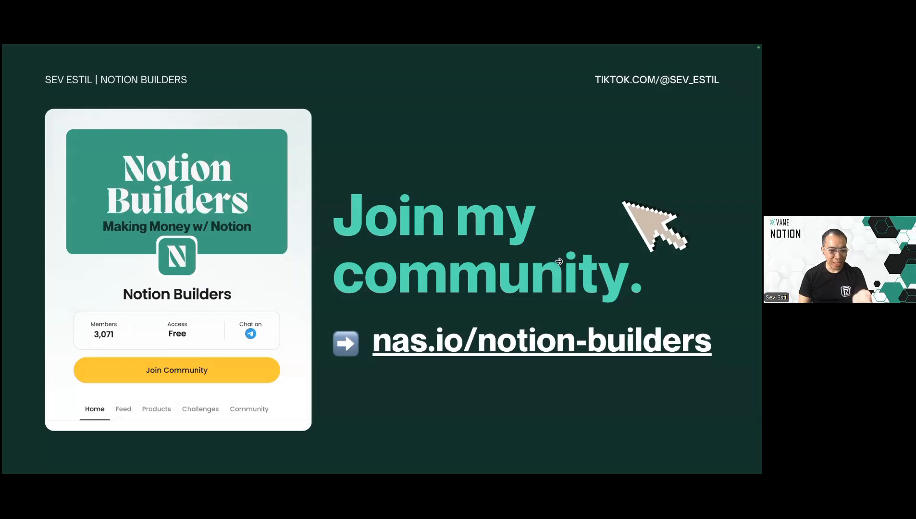
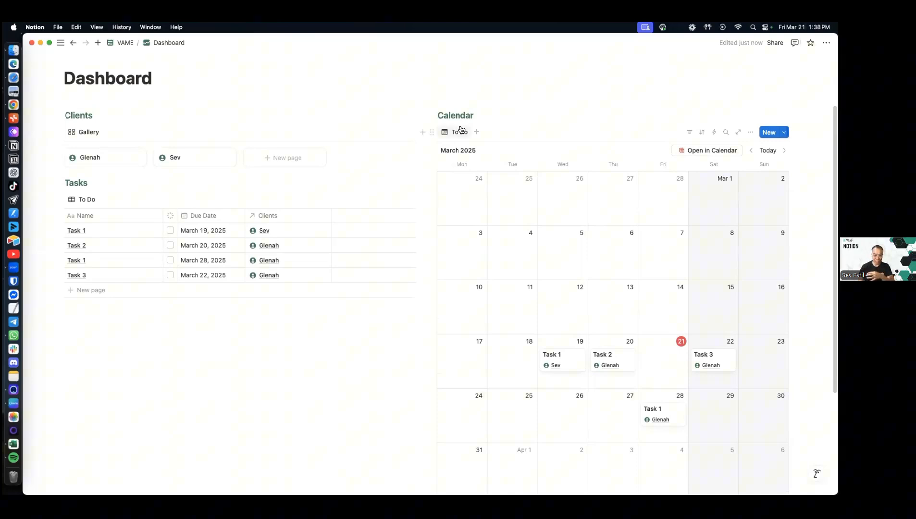
Place the Calendar column before the Clients and Tasks column on the Dashboard and widen the calendar
{"action": "scroll", "coordinate": [466, 136], "scroll_direction": "up", "scroll_amount": 1}
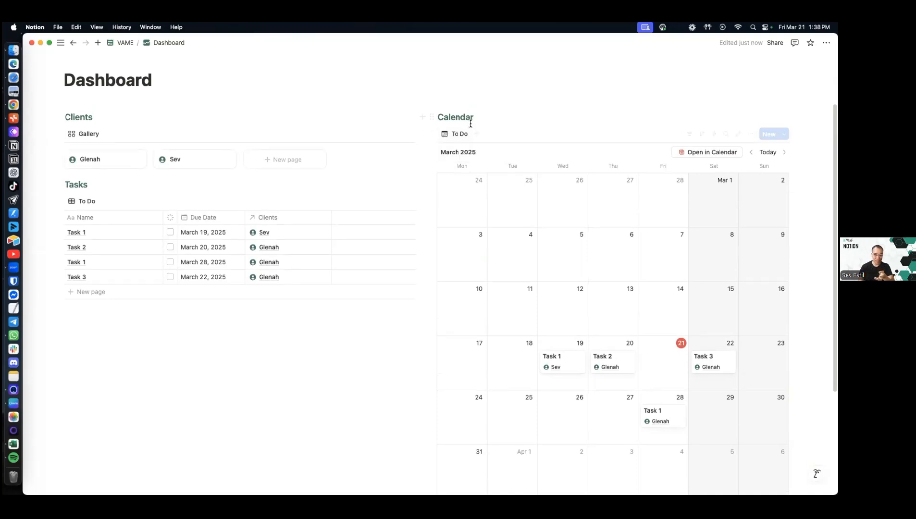
{"action": "left_click_drag", "start_coordinate": [434, 134], "coordinate": [46, 202]}
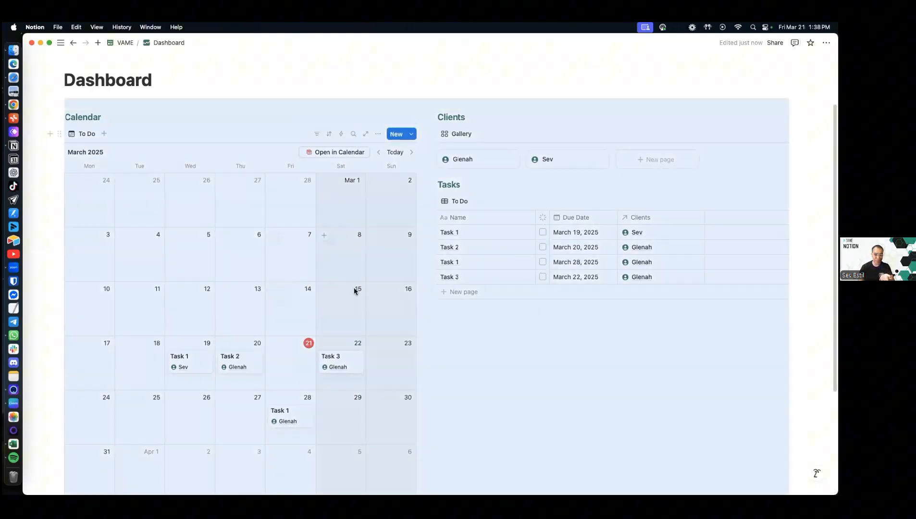
{"action": "left_click_drag", "start_coordinate": [429, 331], "coordinate": [465, 334]}
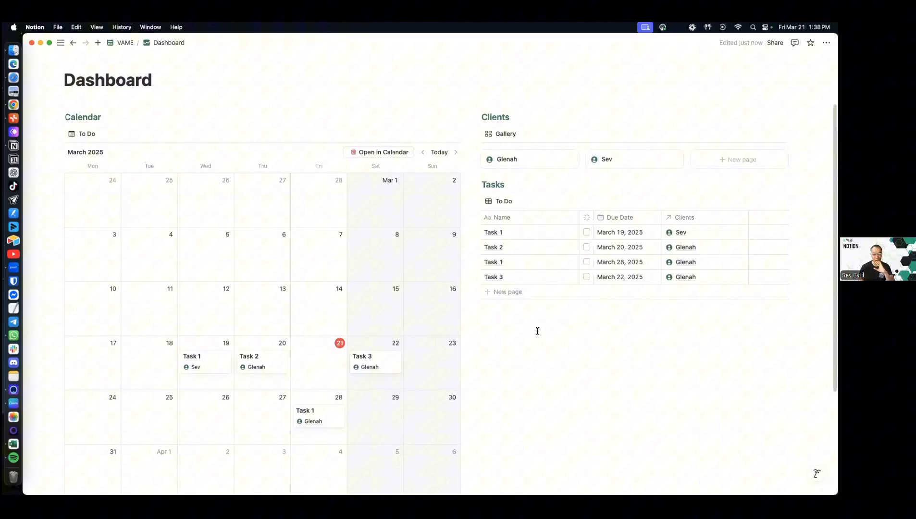
Duplicate the Tasks heading, place the copy below the Tasks table and rename it Projects
{"action": "left_click", "coordinate": [511, 188]}
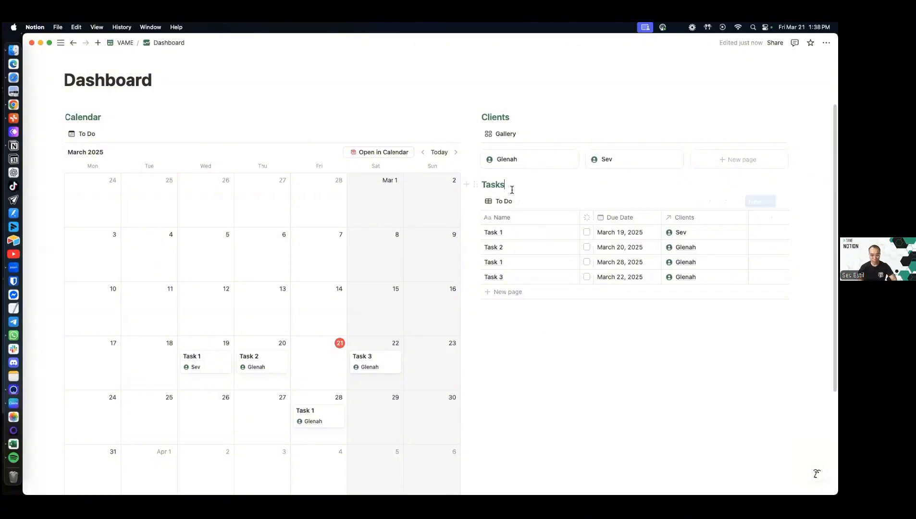
{"action": "key", "text": "super+d"}
{"action": "left_click_drag", "start_coordinate": [475, 207], "coordinate": [497, 358]}
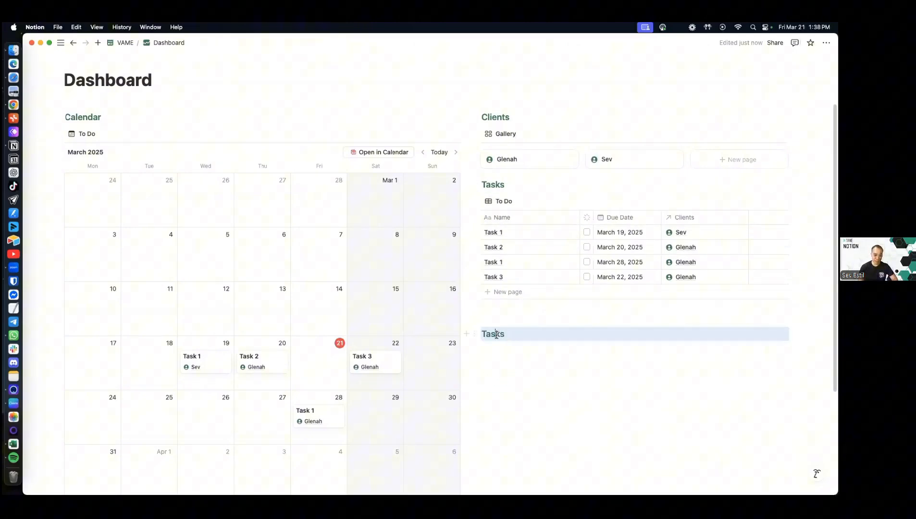
{"action": "double_click", "coordinate": [497, 334]}
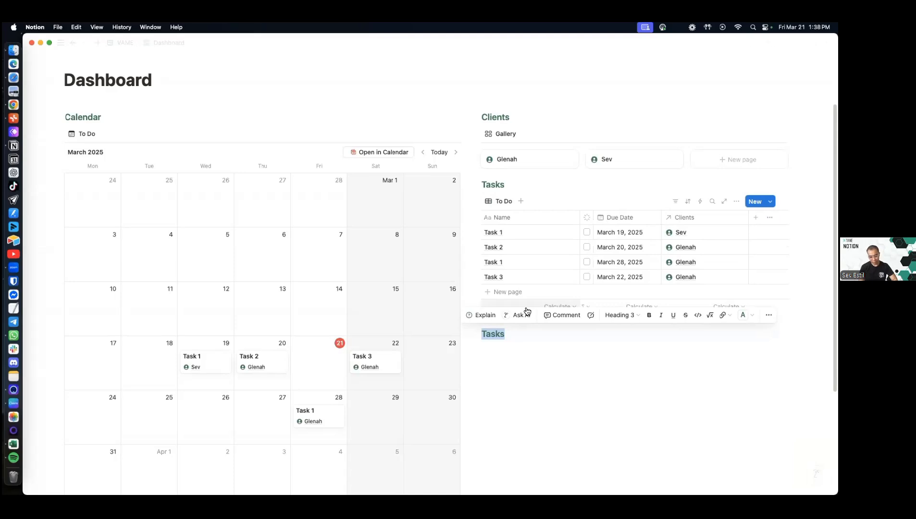
{"action": "key", "text": "BackSpace"}
{"action": "type", "text": "Projects"}
{"action": "key", "text": "Return"}
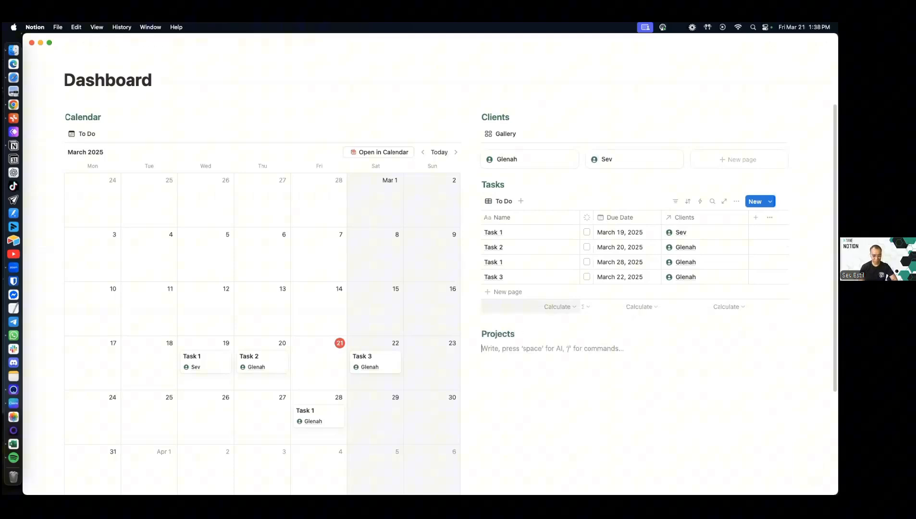
{"action": "type", "text": "No"}
{"action": "key", "text": "BackSpace"}
{"action": "key", "text": "BackSpace"}
{"action": "key", "text": "BackSpace"}
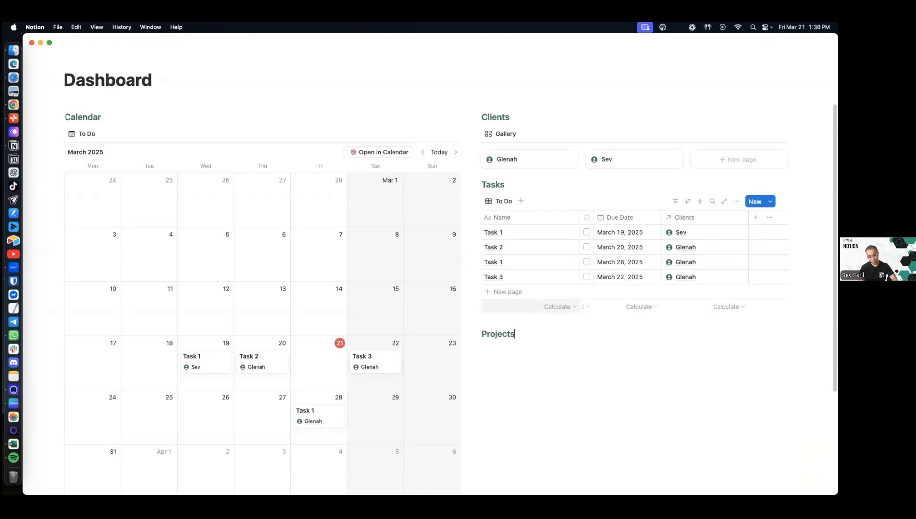
Duplicate the Projects heading, rename the copy Content and clear the stray to-do block below it
{"action": "key", "text": "super+d"}
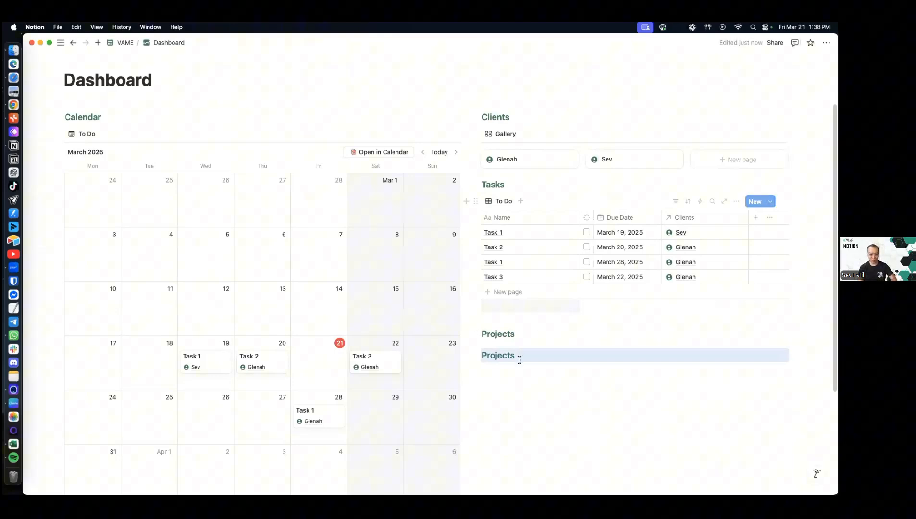
{"action": "left_click", "coordinate": [519, 358]}
{"action": "key", "text": "Return"}
{"action": "type", "text": "/"}
{"action": "left_click", "coordinate": [505, 361]}
{"action": "double_click", "coordinate": [497, 357]}
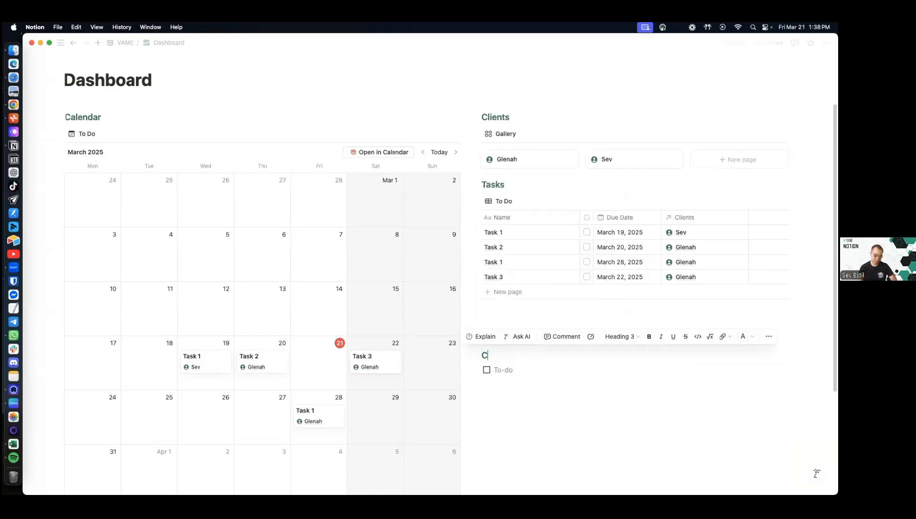
{"action": "type", "text": "Content"}
{"action": "left_click", "coordinate": [495, 371]}
{"action": "key", "text": "BackSpace"}
{"action": "key", "text": "BackSpace"}
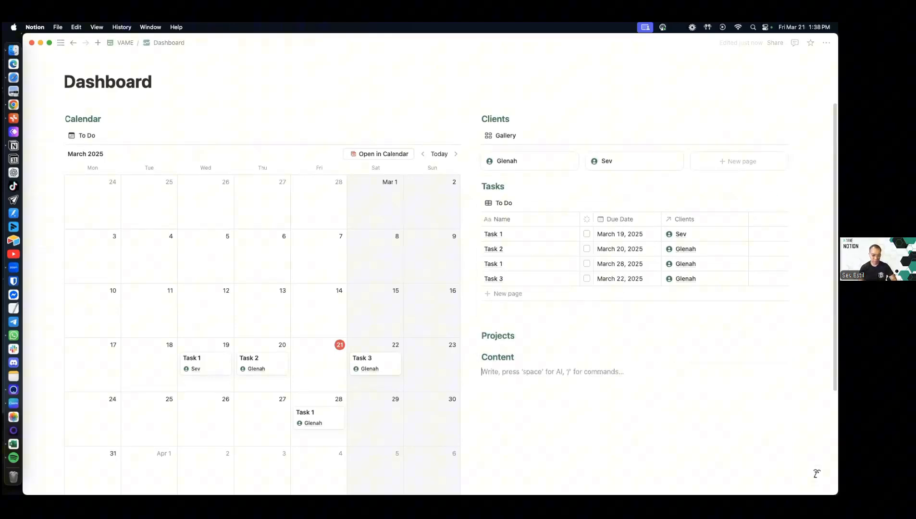
Duplicate the Content heading below itself and rename the copy Notes
{"action": "key", "text": "super+d"}
{"action": "double_click", "coordinate": [506, 377]}
{"action": "type", "text": "Notes"}
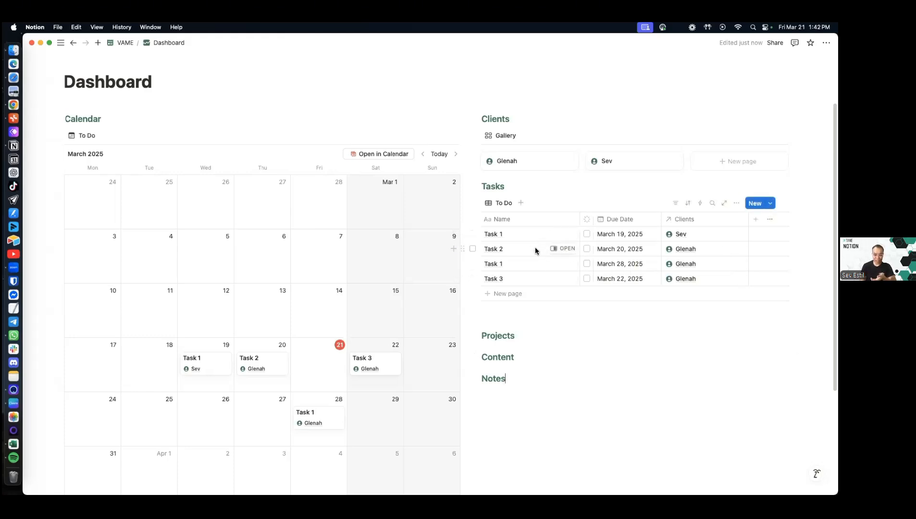
Delete the Task 1 entry due March 19, 2025 from the Tasks table
{"action": "left_click", "coordinate": [518, 238]}
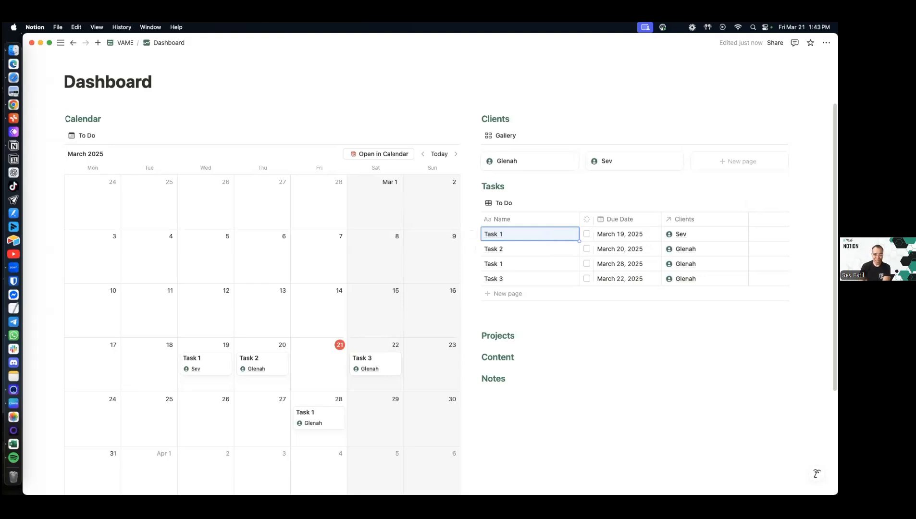
{"action": "right_click", "coordinate": [512, 230]}
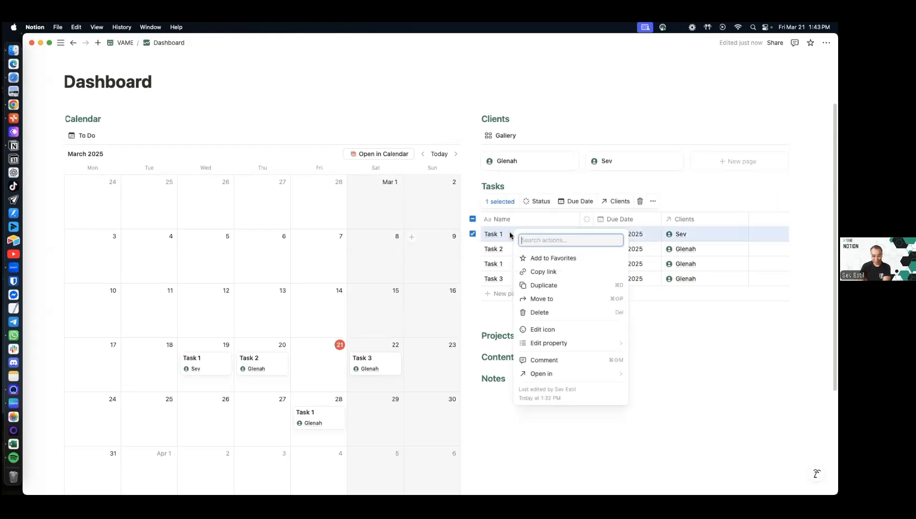
{"action": "left_click", "coordinate": [533, 312]}
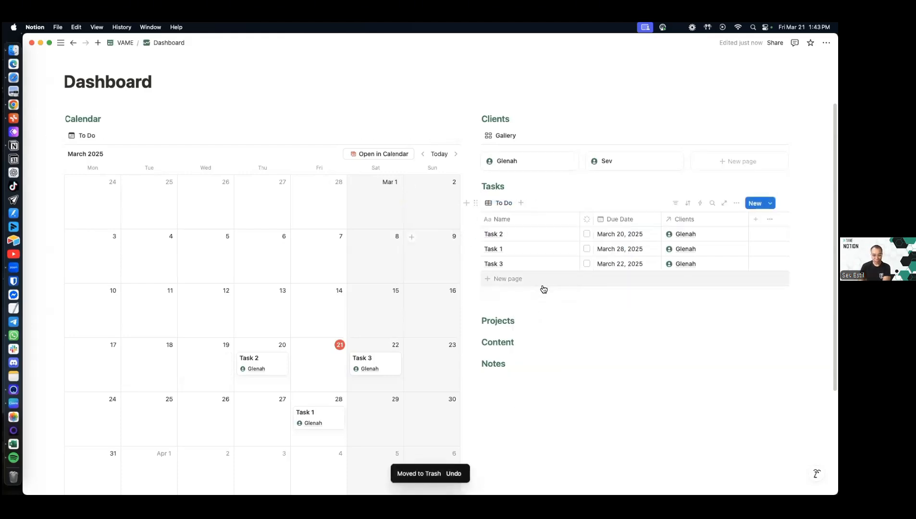
Collapse the Teamspaces list, examine the deleted pages in the Trash and hide the sidebar again
{"action": "left_click", "coordinate": [65, 43]}
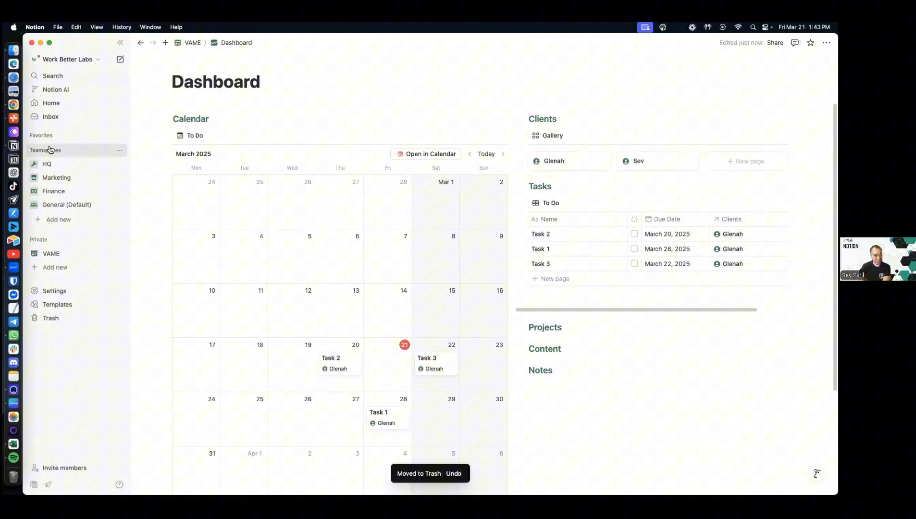
{"action": "left_click", "coordinate": [50, 150]}
{"action": "left_click", "coordinate": [66, 245]}
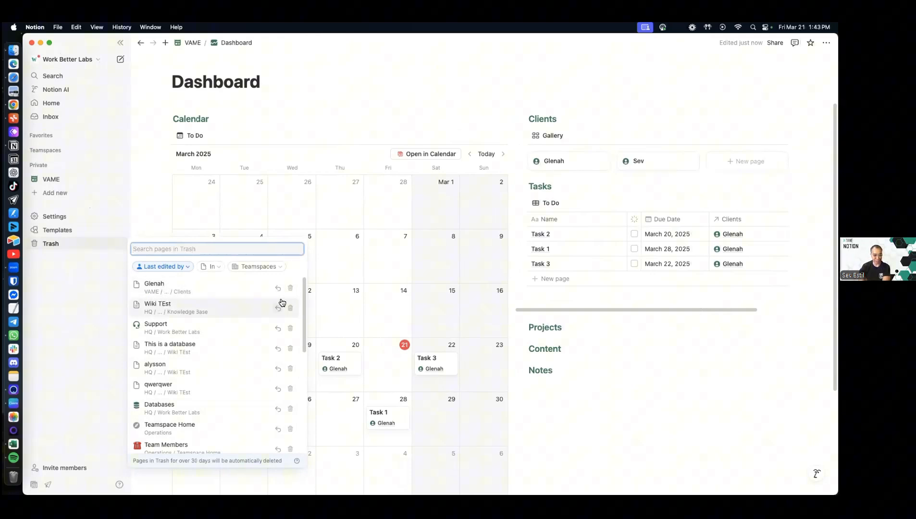
{"action": "left_click", "coordinate": [625, 360]}
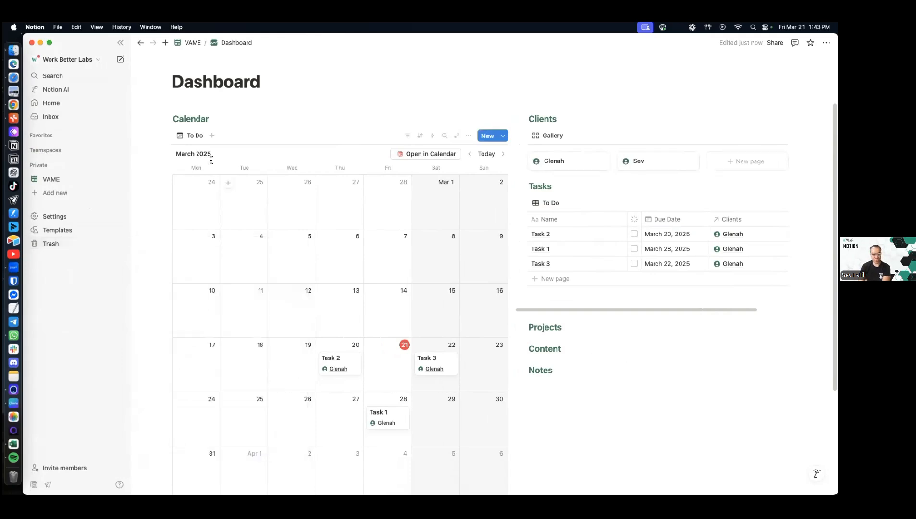
{"action": "left_click", "coordinate": [120, 42]}
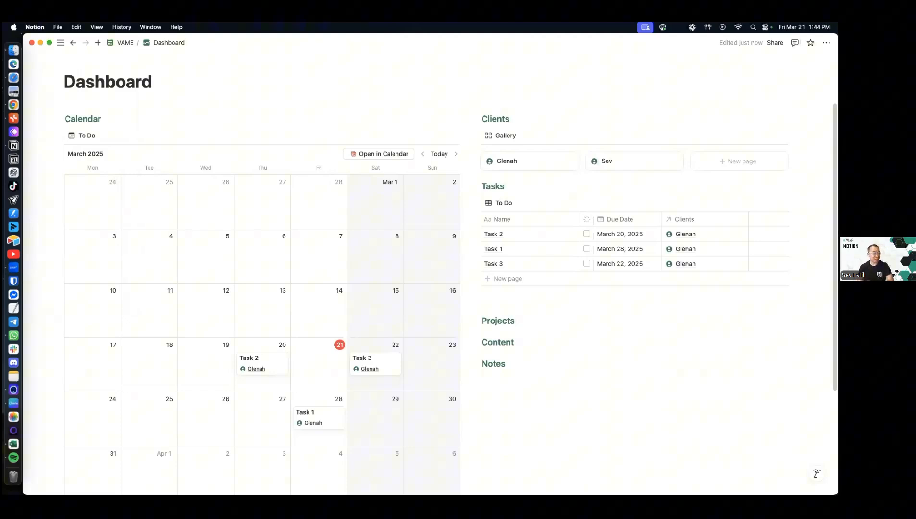
Switch to Chrome, search Google for "notion pricing" and open Notion's pricing plans page at the plan comparison
{"action": "left_click", "coordinate": [13, 105]}
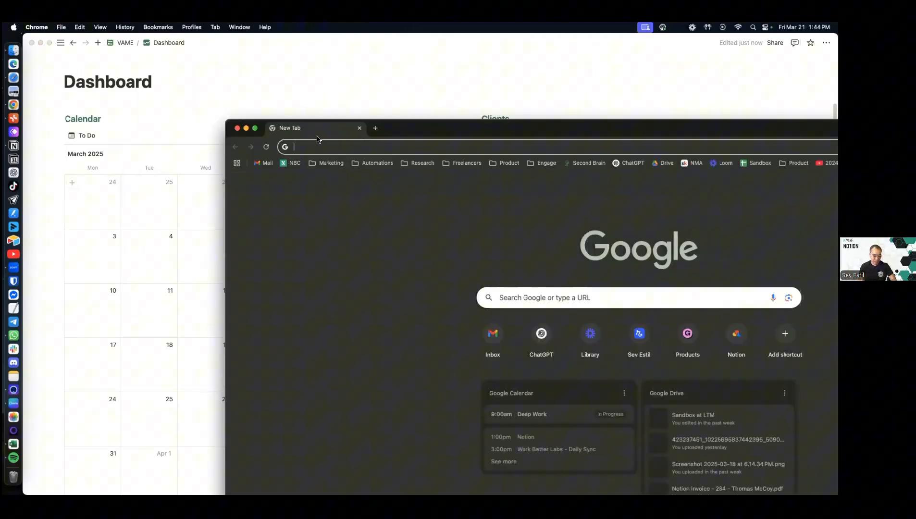
{"action": "type", "text": "notion pricing"}
{"action": "key", "text": "Return"}
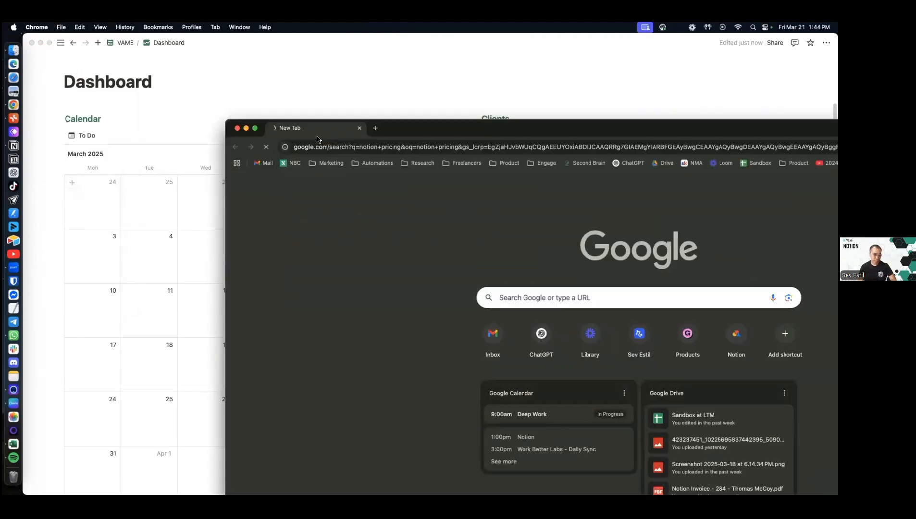
{"action": "double_click", "coordinate": [457, 134]}
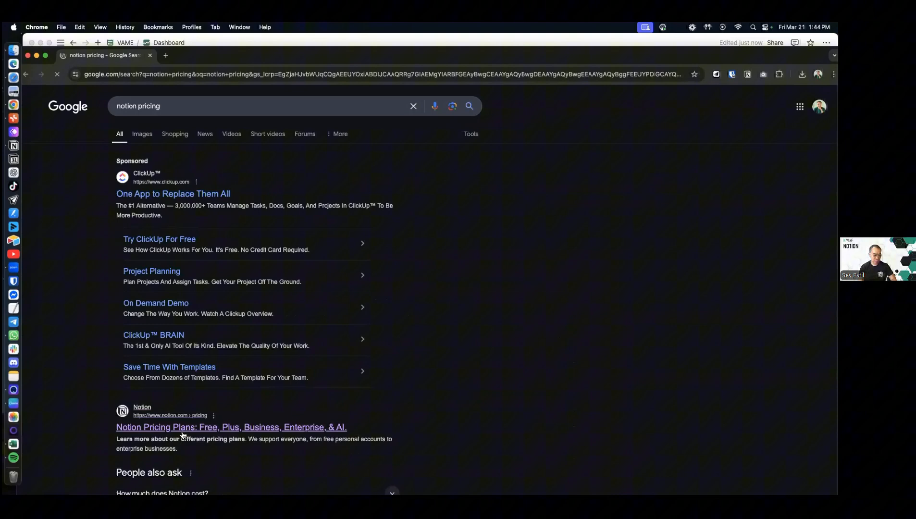
{"action": "left_click", "coordinate": [296, 422]}
{"action": "scroll", "coordinate": [285, 364], "scroll_direction": "down", "scroll_amount": 3}
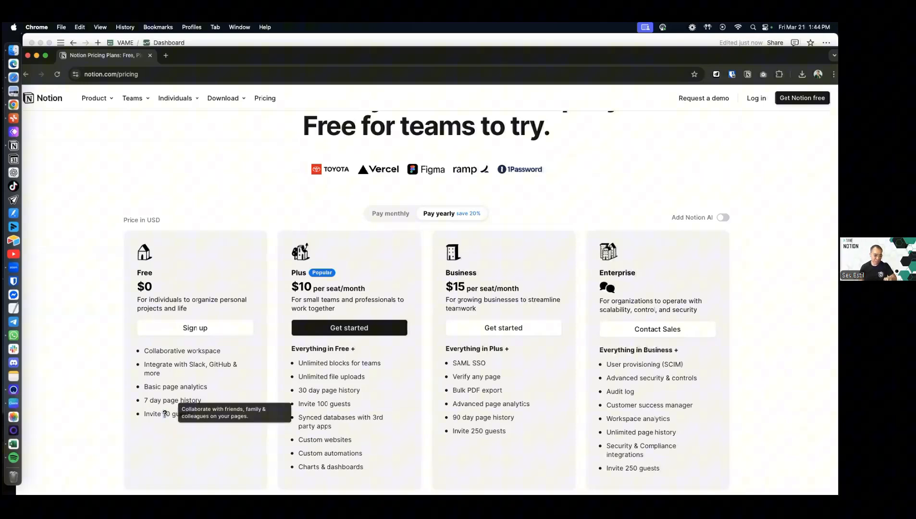
Highlight the guest allowances of the Free and Plus plans, and move the browser window off the Dashboard
{"action": "left_click_drag", "start_coordinate": [163, 416], "coordinate": [196, 439]}
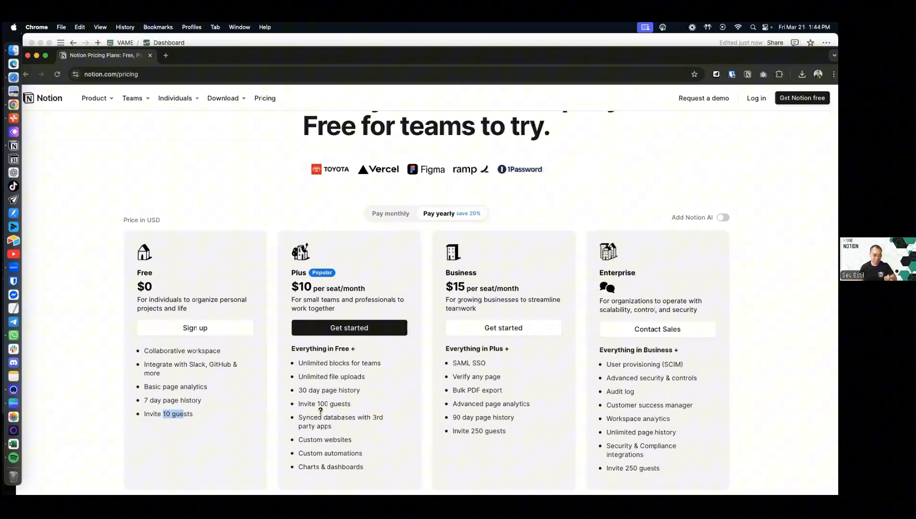
{"action": "left_click_drag", "start_coordinate": [316, 404], "coordinate": [351, 404]}
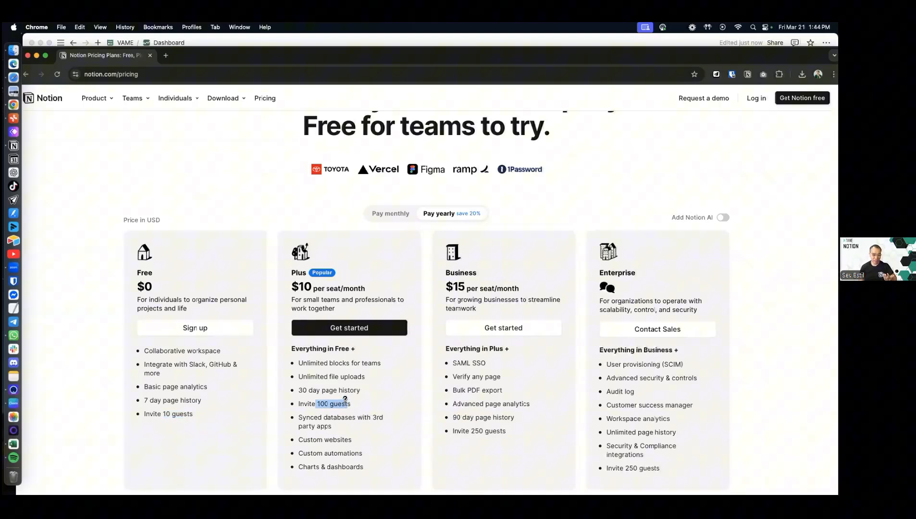
{"action": "left_click_drag", "start_coordinate": [253, 59], "coordinate": [837, 212]}
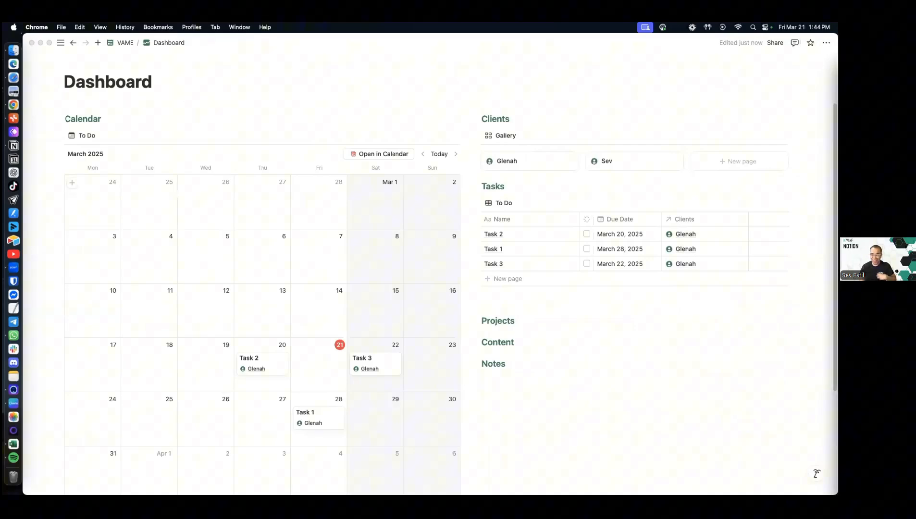
Bring the browser window back, show the presenter's YouTube channel in a new tab and move the window away again
{"action": "left_click_drag", "start_coordinate": [838, 212], "coordinate": [306, 219]}
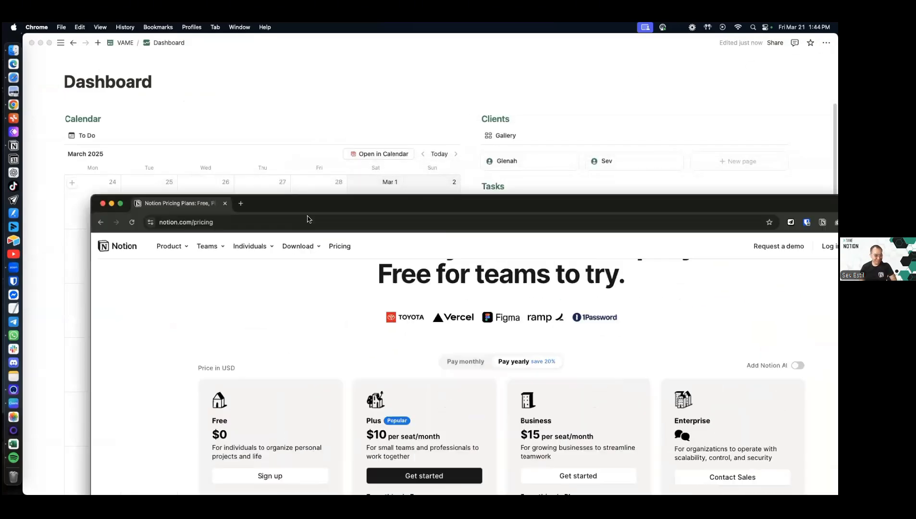
{"action": "key", "text": "super+t"}
{"action": "key", "text": "Return"}
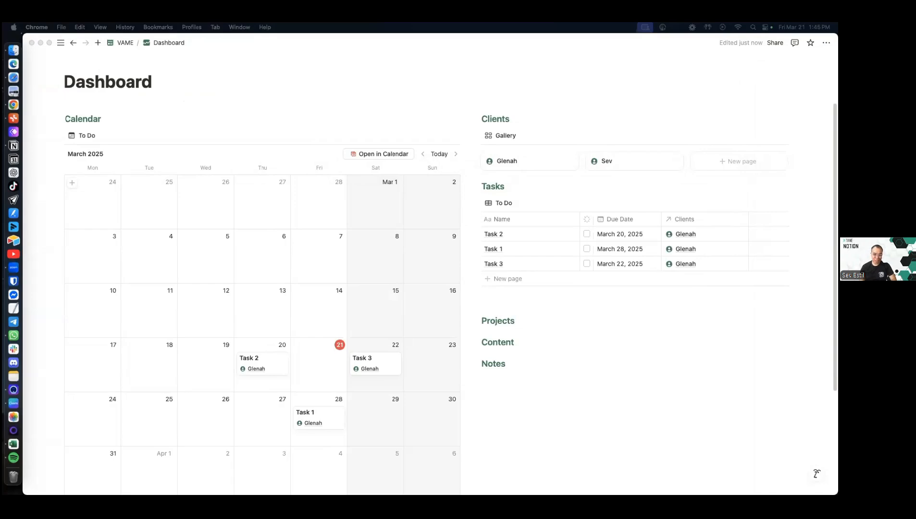
{"action": "left_click_drag", "start_coordinate": [837, 82], "coordinate": [360, 89]}
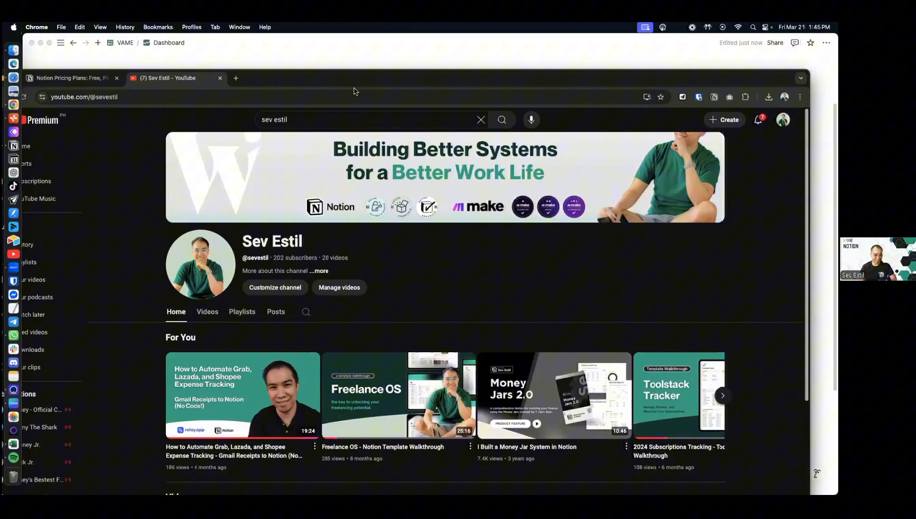
{"action": "double_click", "coordinate": [355, 91]}
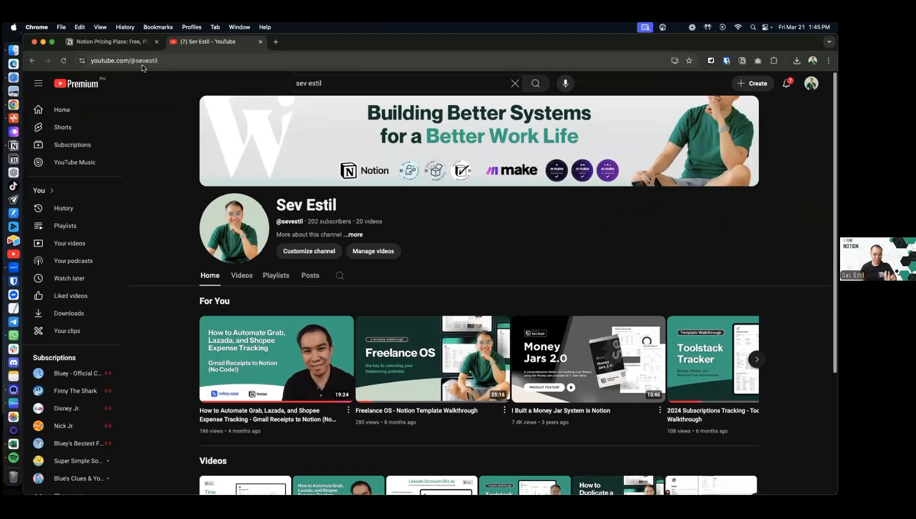
{"action": "left_click_drag", "start_coordinate": [480, 43], "coordinate": [838, 67]}
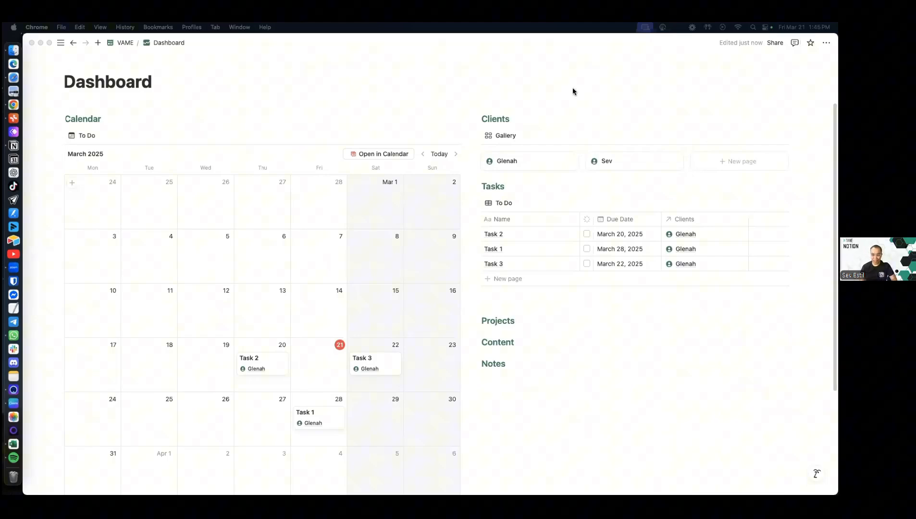
Copy the content types Educational, Informative, Entertaining and Social Proof (G18:G21) from the Sandbox at LTM Google Sheet
{"action": "left_click_drag", "start_coordinate": [573, 90], "coordinate": [520, 93]}
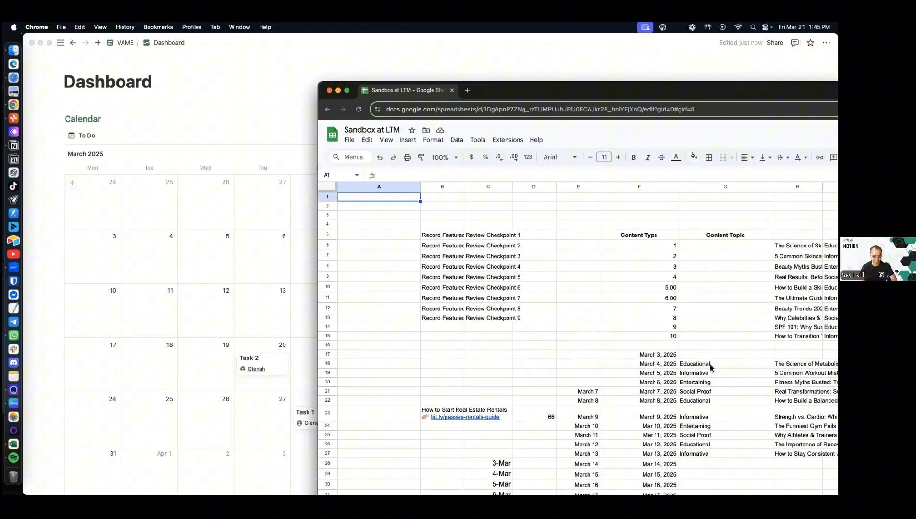
{"action": "left_click_drag", "start_coordinate": [698, 364], "coordinate": [709, 401]}
{"action": "left_click", "coordinate": [700, 367]}
{"action": "left_click_drag", "start_coordinate": [700, 368], "coordinate": [702, 393]}
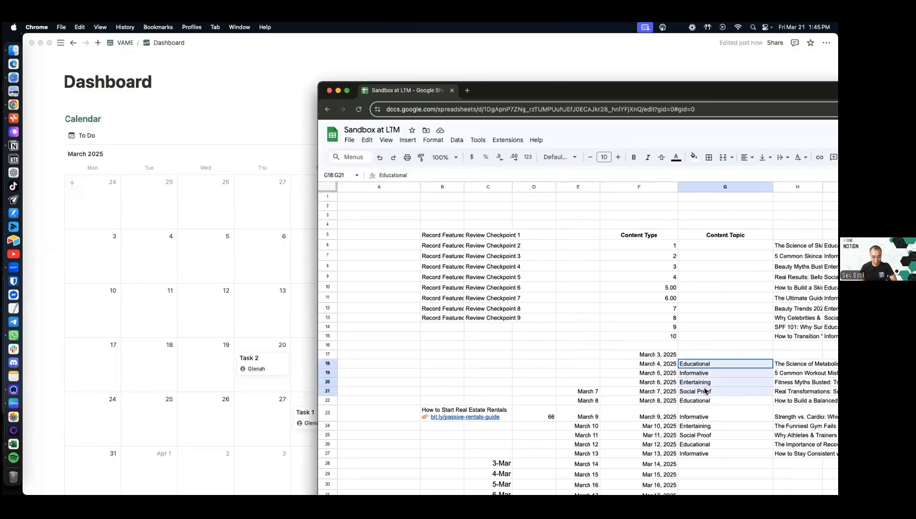
{"action": "key", "text": "cmd+c"}
{"action": "left_click_drag", "start_coordinate": [539, 99], "coordinate": [915, 101]}
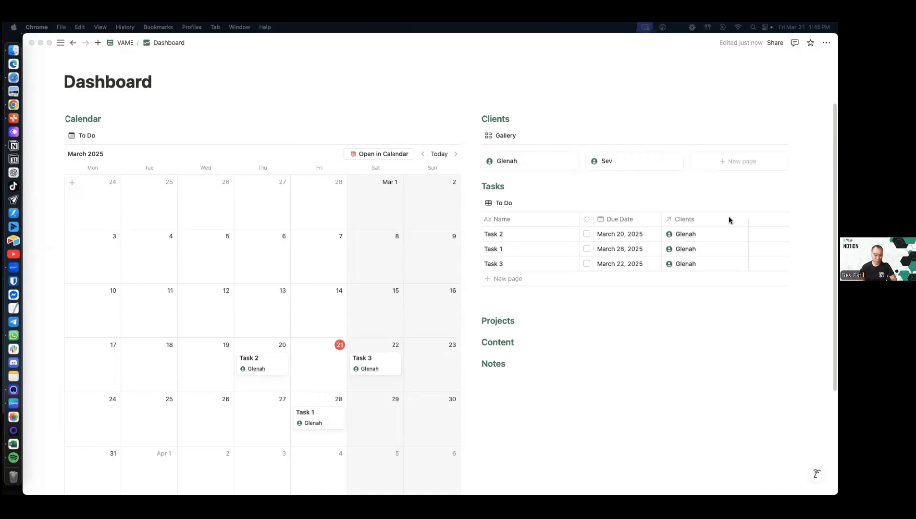
Add a row to the Tasks table and paste the four copied content types over the Name column from the first row
{"action": "left_click", "coordinate": [589, 283]}
{"action": "left_click", "coordinate": [565, 238]}
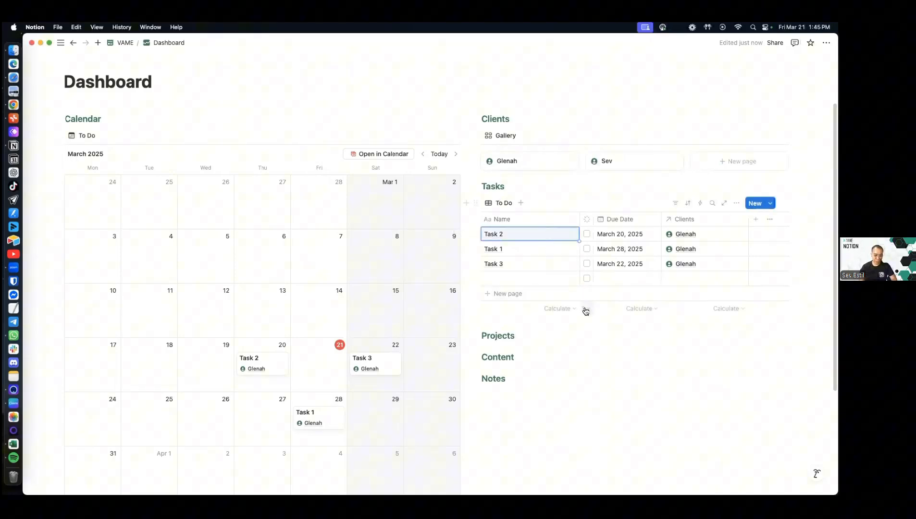
{"action": "key", "text": "cmd+v"}
{"action": "key", "text": "cmd+z"}
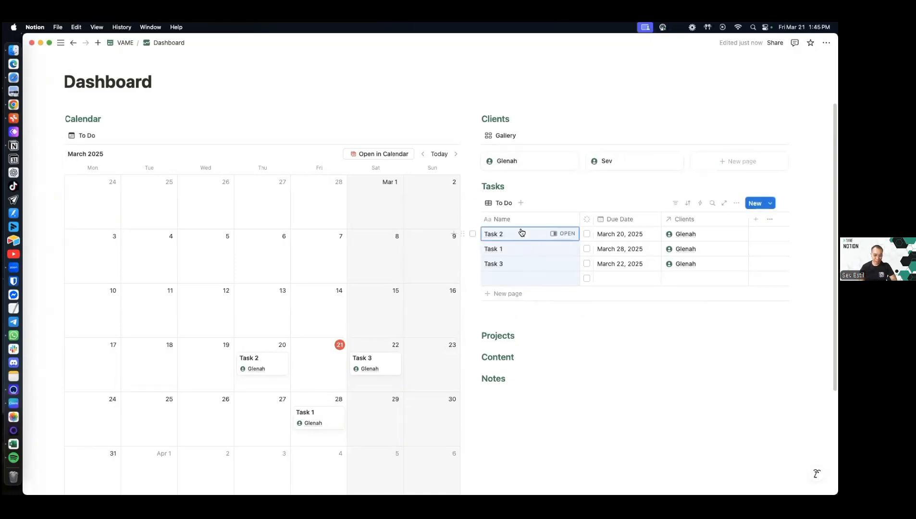
{"action": "key", "text": "cmd+v"}
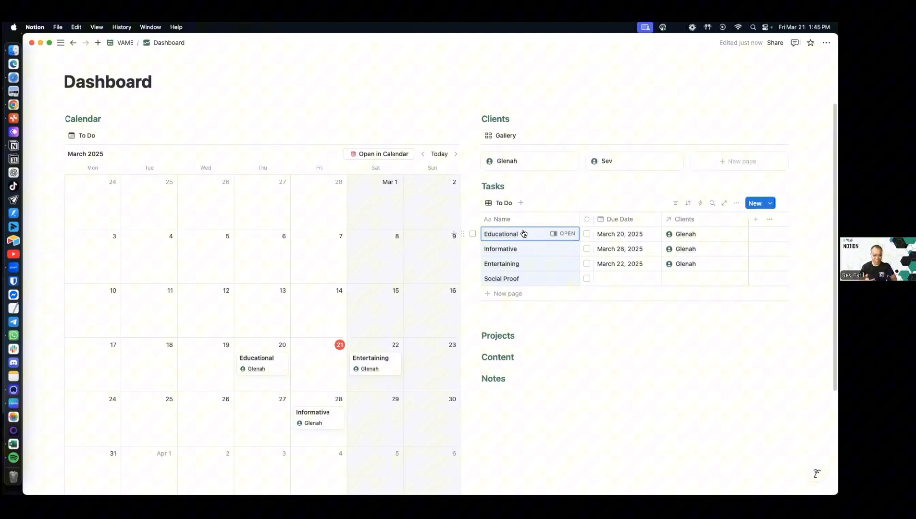
Add empty rows to the Tasks table and paste the four copied content types twice more below Social Proof
{"action": "key", "text": "shift+Return"}
{"action": "key", "text": "shift+Return"}
{"action": "key", "text": "shift+Return"}
{"action": "key", "text": "shift+Return"}
{"action": "key", "text": "shift+Return"}
{"action": "key", "text": "shift+Return"}
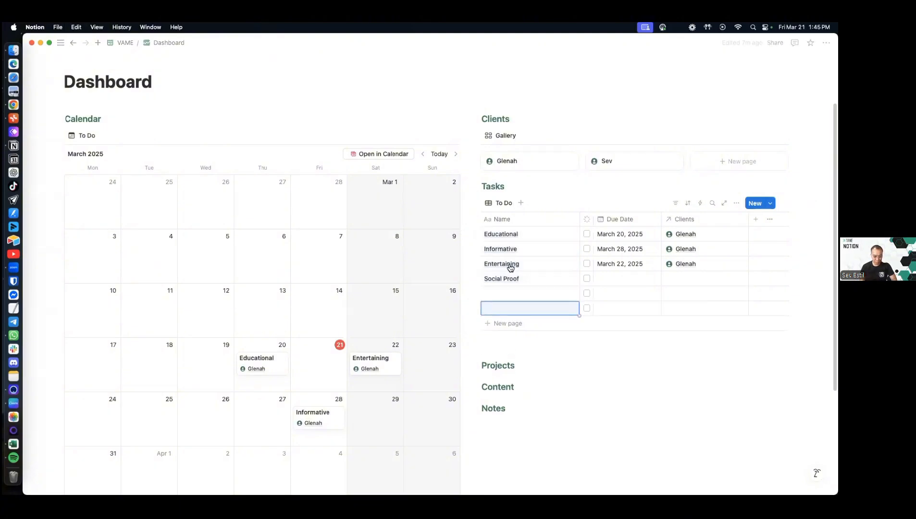
{"action": "left_click", "coordinate": [526, 294]}
{"action": "key", "text": "ctrl+v"}
{"action": "left_click", "coordinate": [521, 353]}
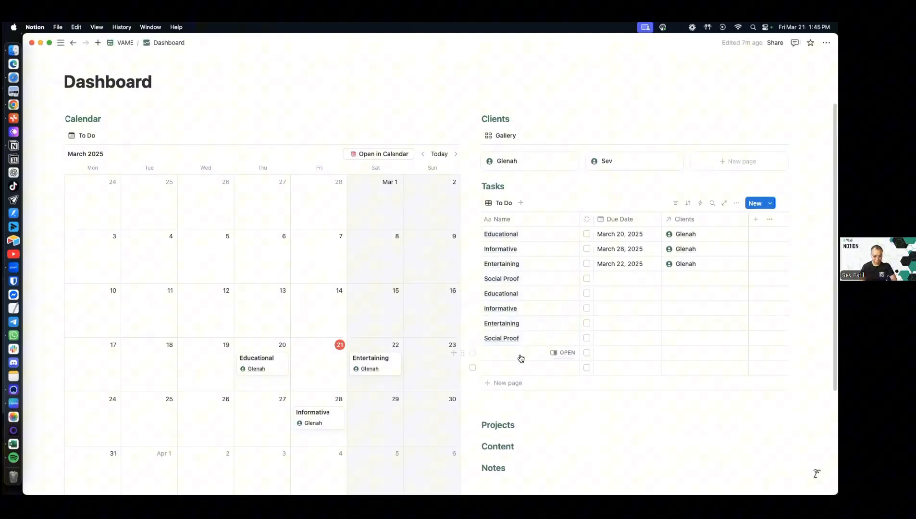
{"action": "key", "text": "ctrl+v"}
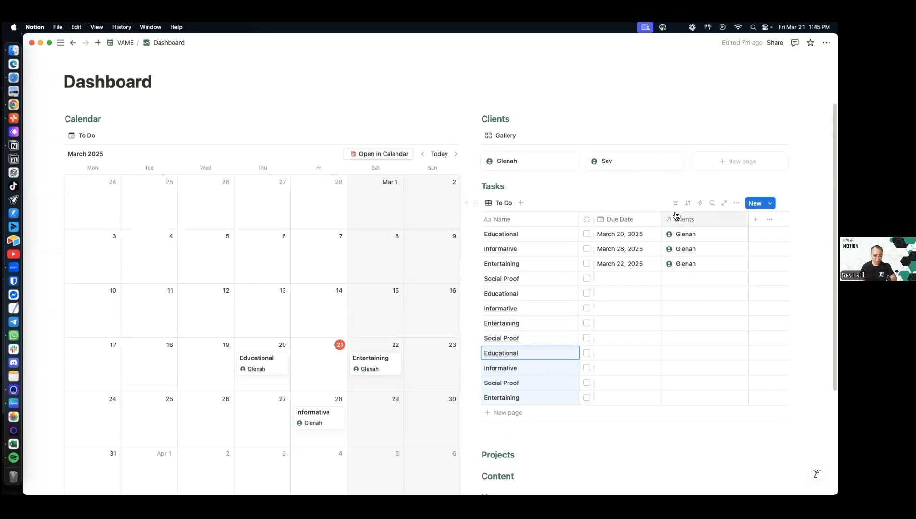
Examine the data import sources available in the workspace settings, and close the settings
{"action": "left_click", "coordinate": [61, 43]}
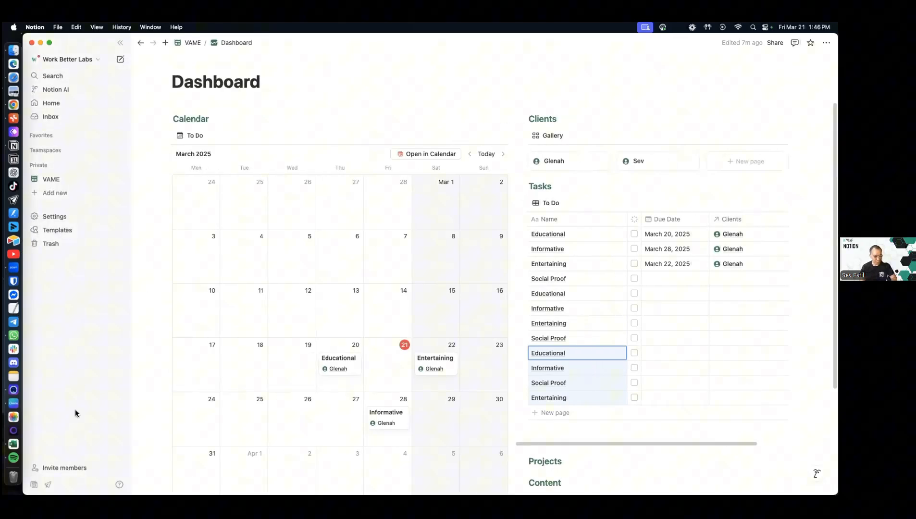
{"action": "left_click", "coordinate": [83, 219]}
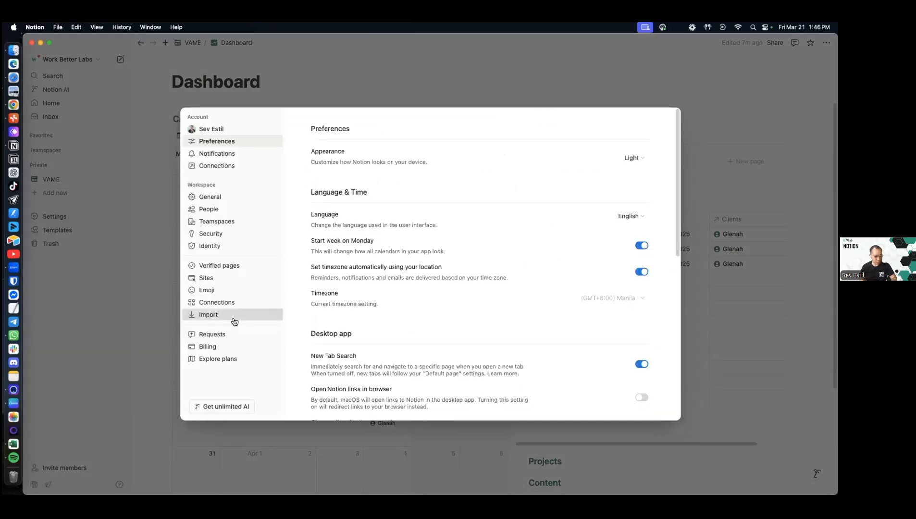
{"action": "left_click", "coordinate": [234, 315]}
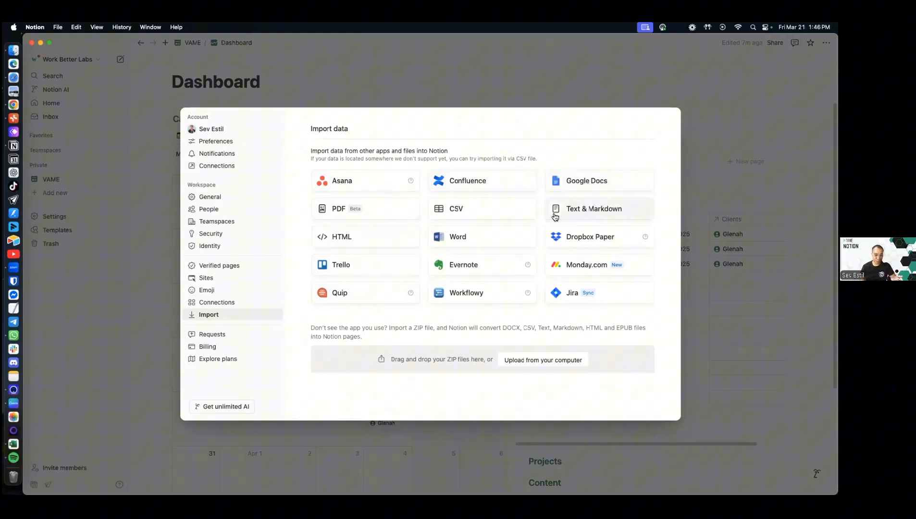
{"action": "left_click", "coordinate": [723, 227]}
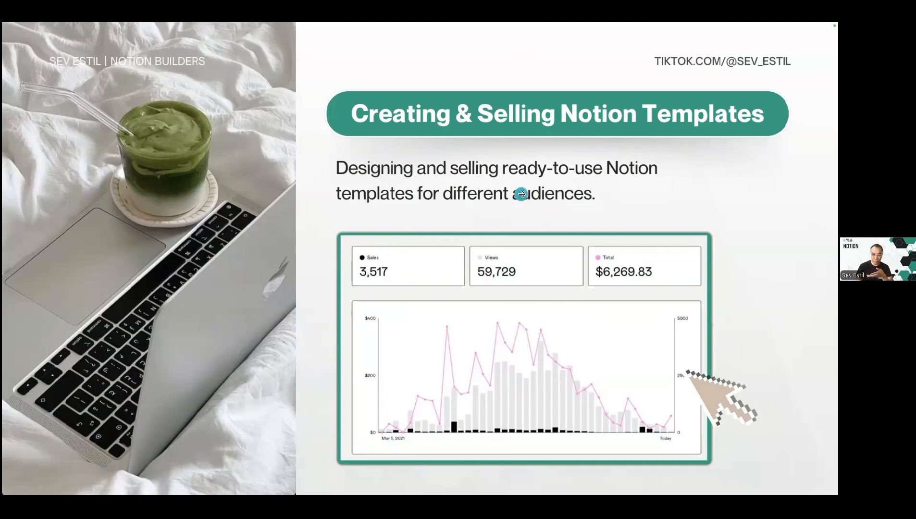
Switch from the Canva presentation to Notion to show the top of the Dashboard, and return to Canva
{"action": "key", "text": "super+Tab"}
{"action": "key", "text": "super+Tab"}
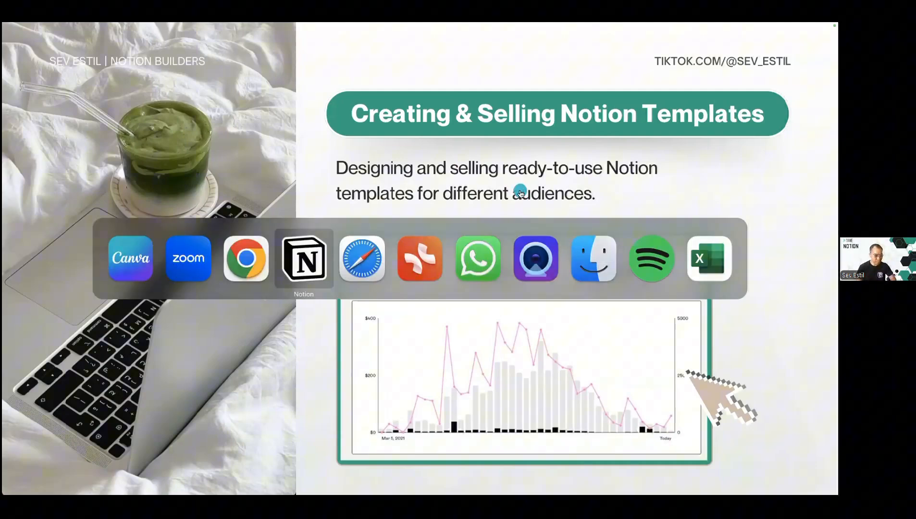
{"action": "scroll", "coordinate": [593, 219], "scroll_direction": "up", "scroll_amount": 3}
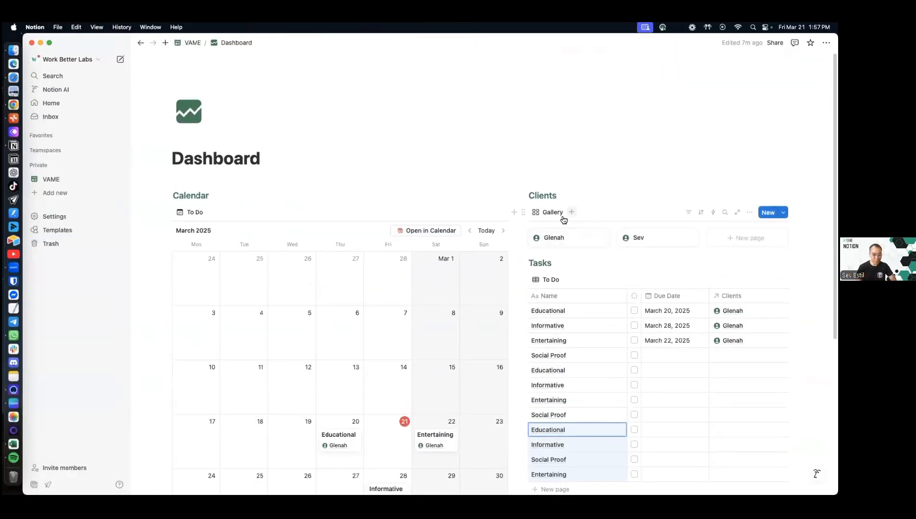
{"action": "key", "text": "super+Tab"}
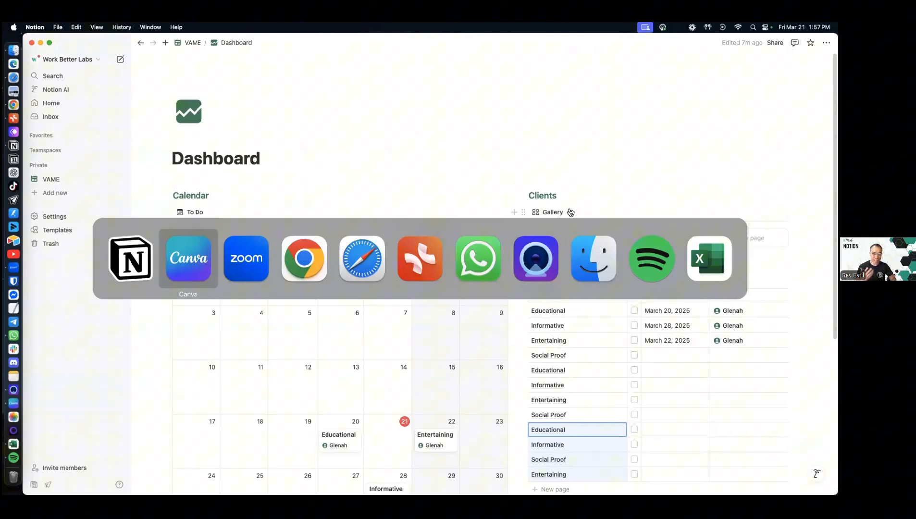
{"action": "key", "text": "super+Tab"}
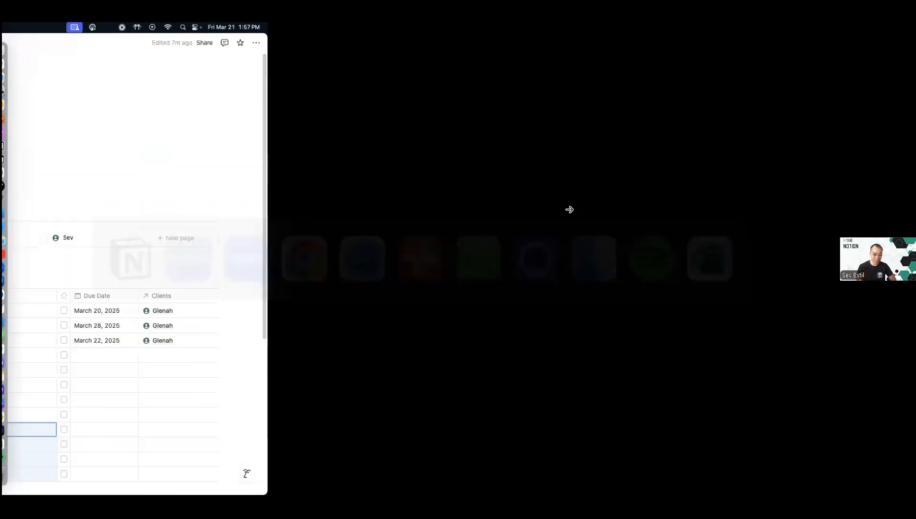